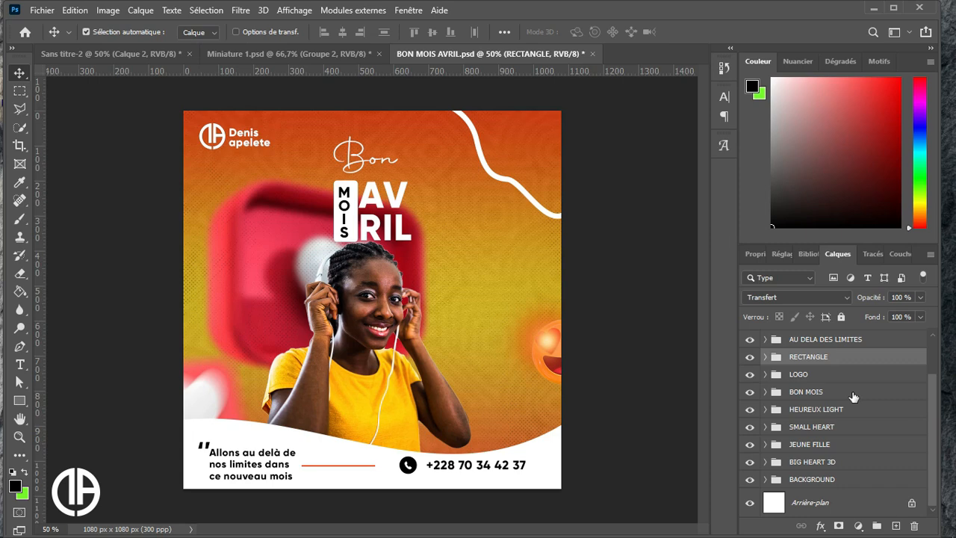
Review the poster's layer groups from FORME down to BACKGROUND
{"action": "scroll", "coordinate": [853, 397], "scroll_direction": "up", "scroll_amount": 2}
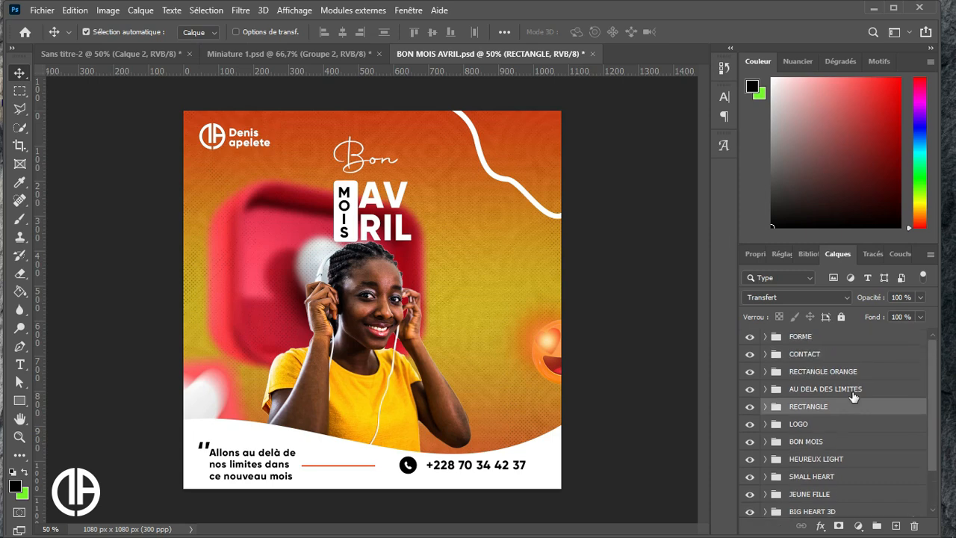
{"action": "scroll", "coordinate": [854, 397], "scroll_direction": "down", "scroll_amount": 2}
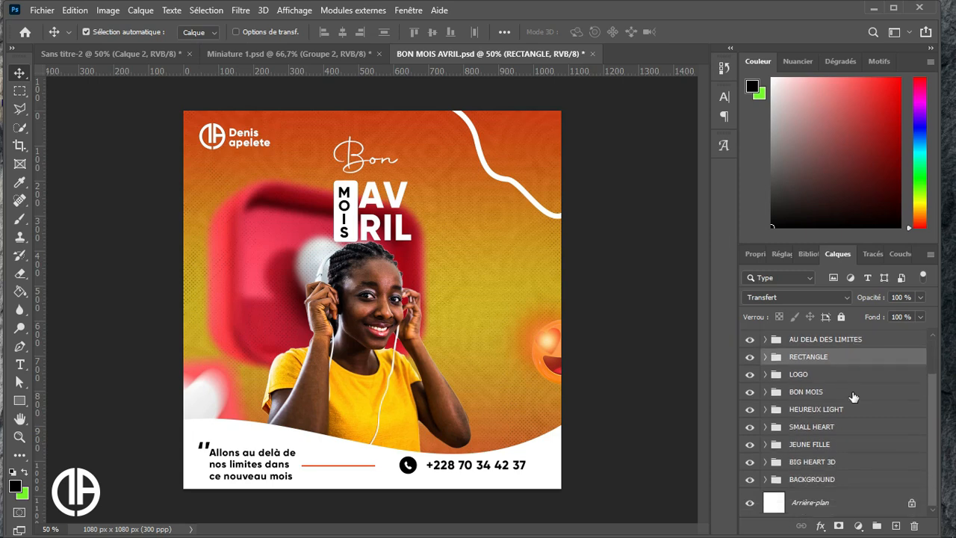
{"action": "scroll", "coordinate": [853, 396], "scroll_direction": "up", "scroll_amount": 2}
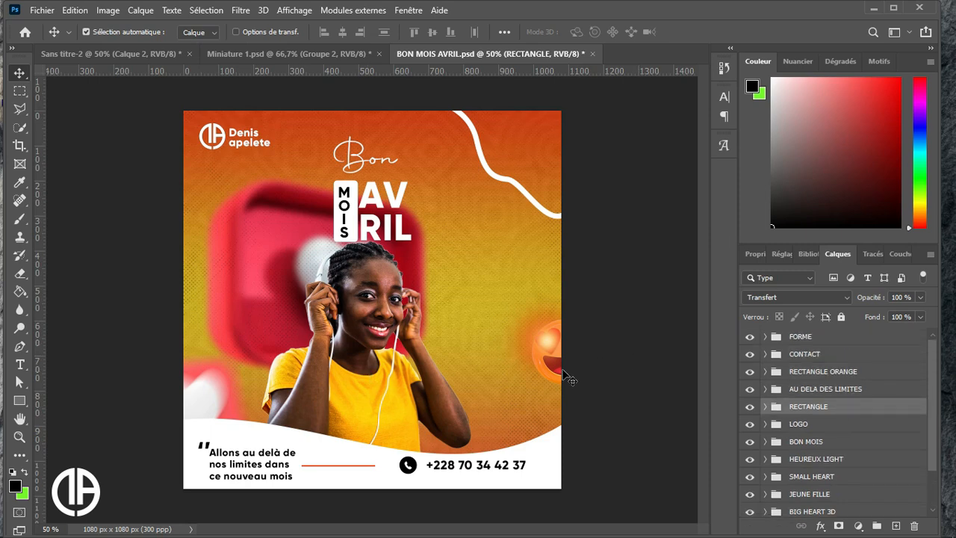
{"action": "scroll", "coordinate": [878, 467], "scroll_direction": "down", "scroll_amount": 2}
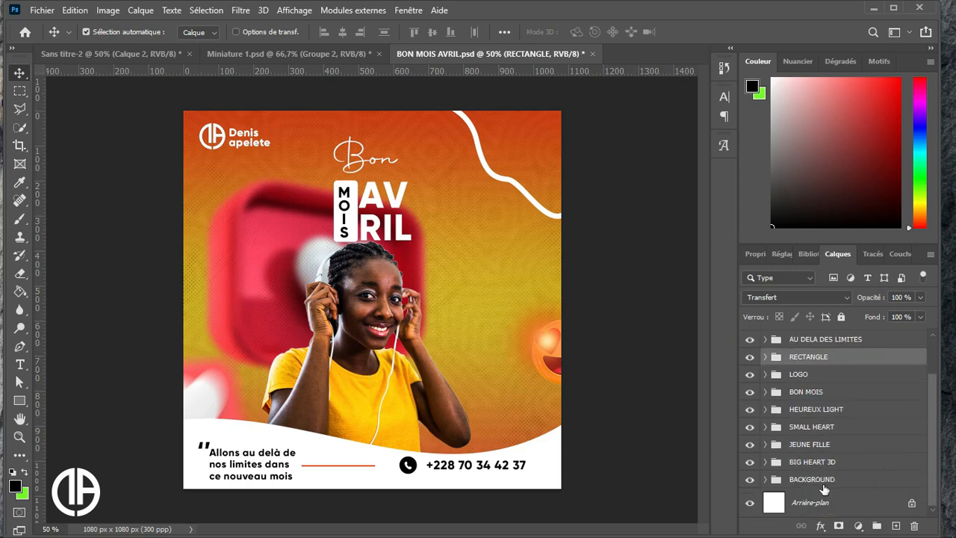
{"action": "left_click", "coordinate": [823, 485]}
{"action": "left_click", "coordinate": [845, 460]}
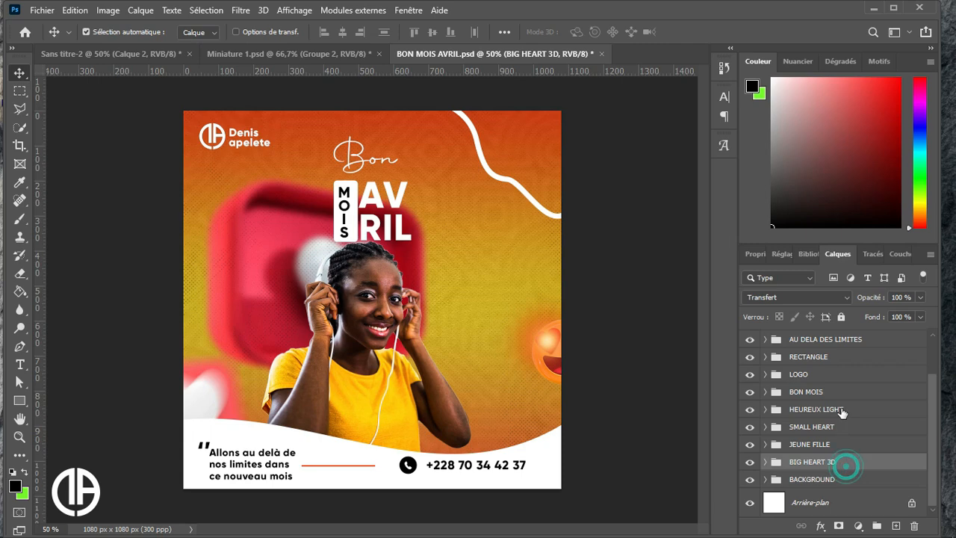
{"action": "scroll", "coordinate": [842, 413], "scroll_direction": "up", "scroll_amount": 2}
{"action": "scroll", "coordinate": [842, 411], "scroll_direction": "down", "scroll_amount": 2}
{"action": "left_click", "coordinate": [812, 484]}
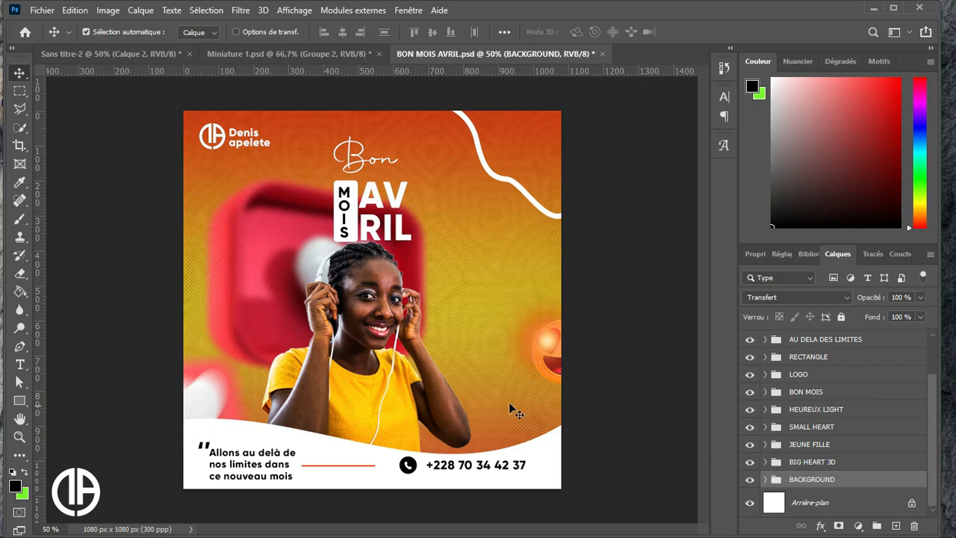
Toggle the visibility of the BIG HEART 3D group off and on, and select that group
{"action": "left_click", "coordinate": [749, 461]}
{"action": "left_click", "coordinate": [749, 461]}
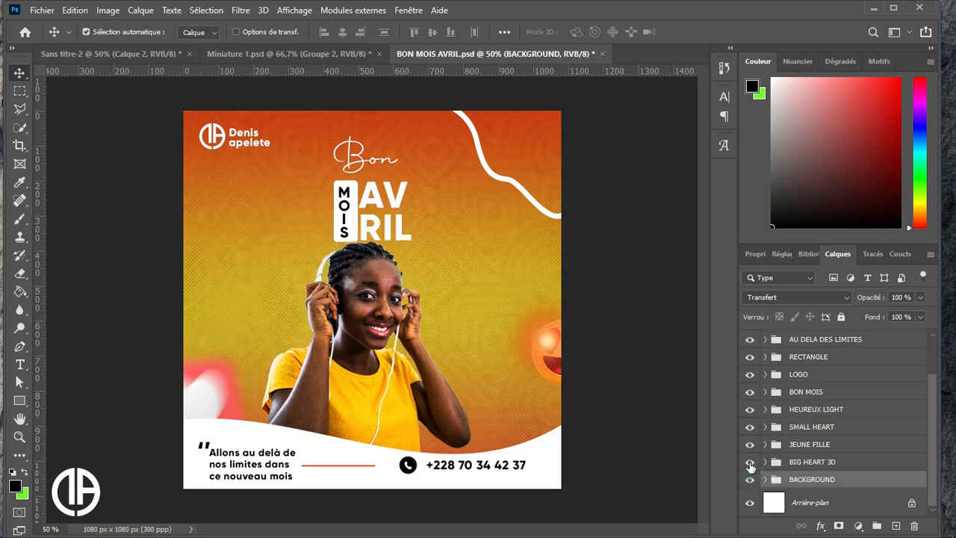
{"action": "left_click", "coordinate": [846, 455]}
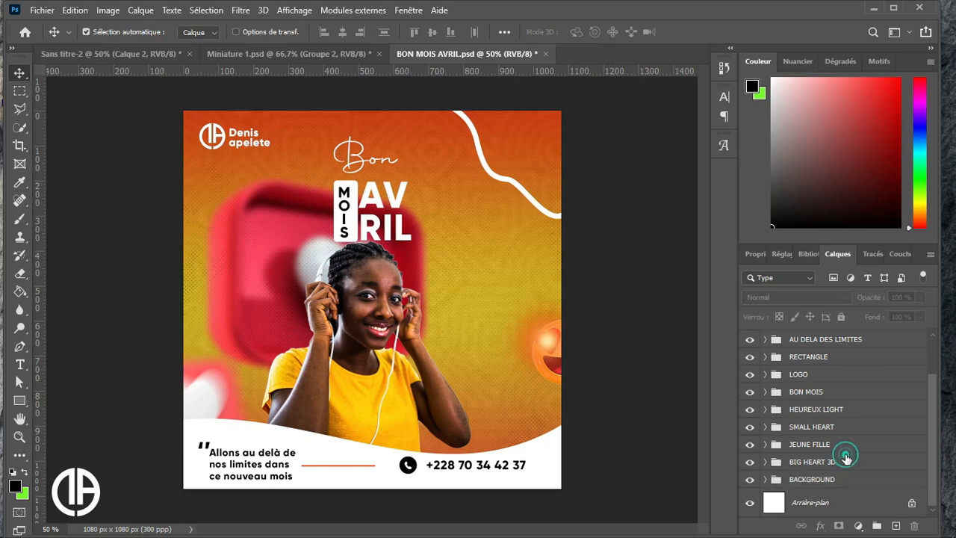
{"action": "left_click", "coordinate": [837, 459]}
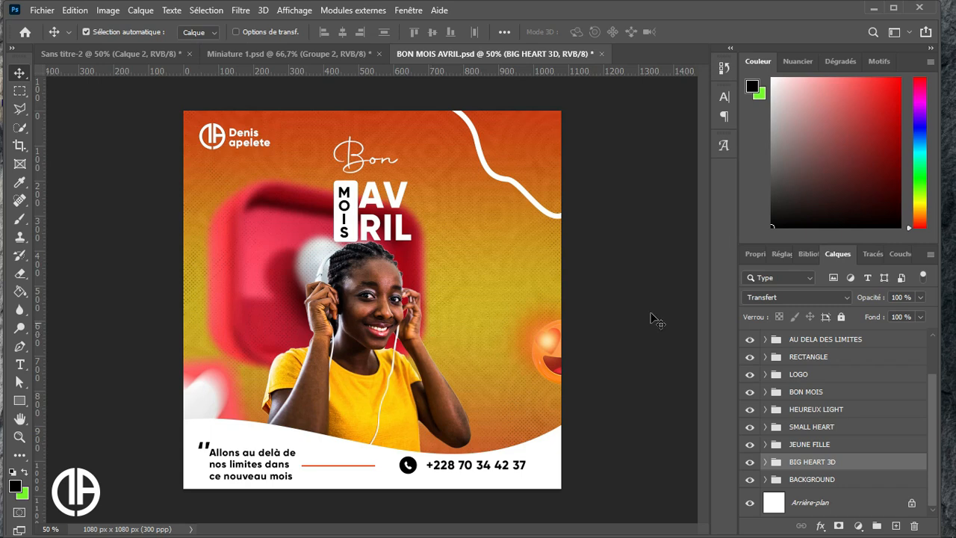
Hide the FORME, CONTACT, RECTANGLE ORANGE and AU DELA DES LIMITES groups, keeping the RECTANGLE group visible
{"action": "scroll", "coordinate": [863, 397], "scroll_direction": "up", "scroll_amount": 3}
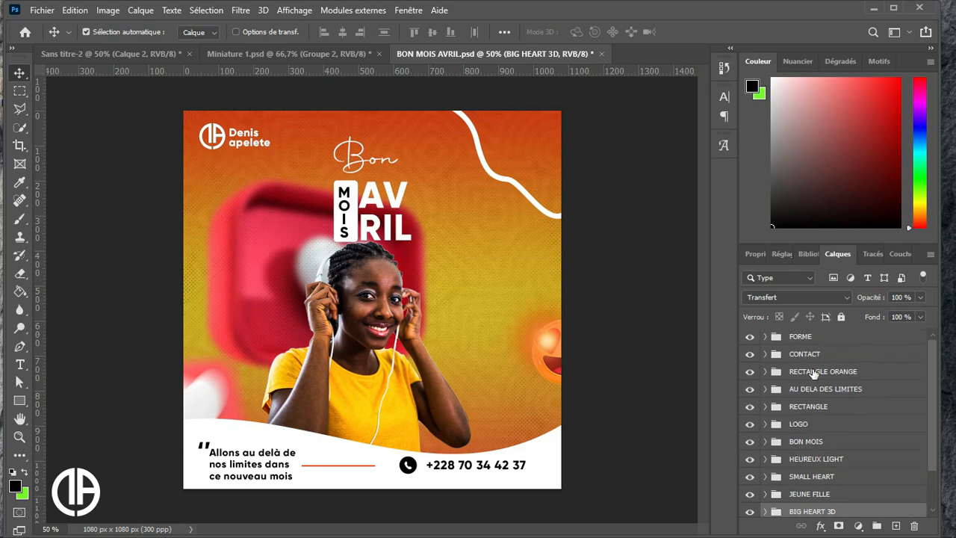
{"action": "left_click", "coordinate": [750, 336]}
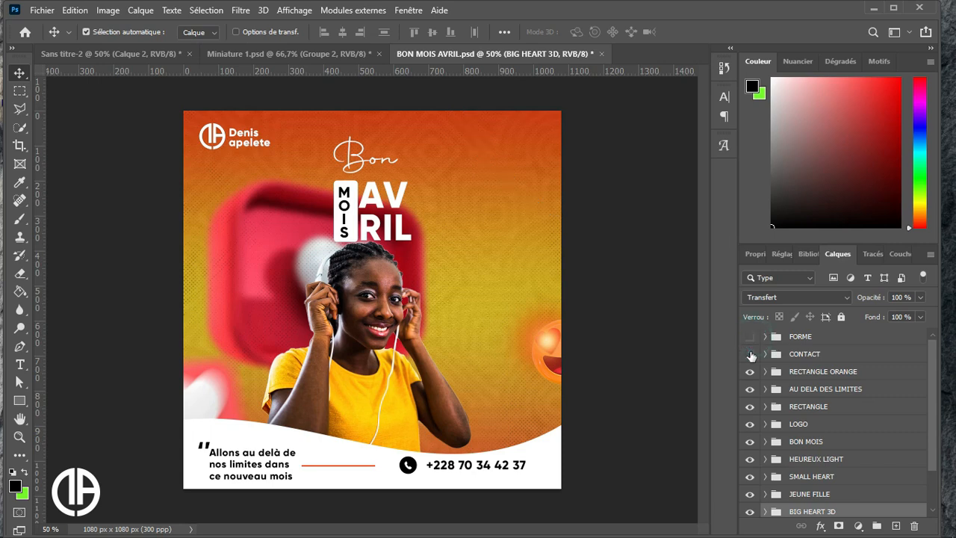
{"action": "left_click", "coordinate": [750, 354]}
{"action": "left_click", "coordinate": [750, 371]}
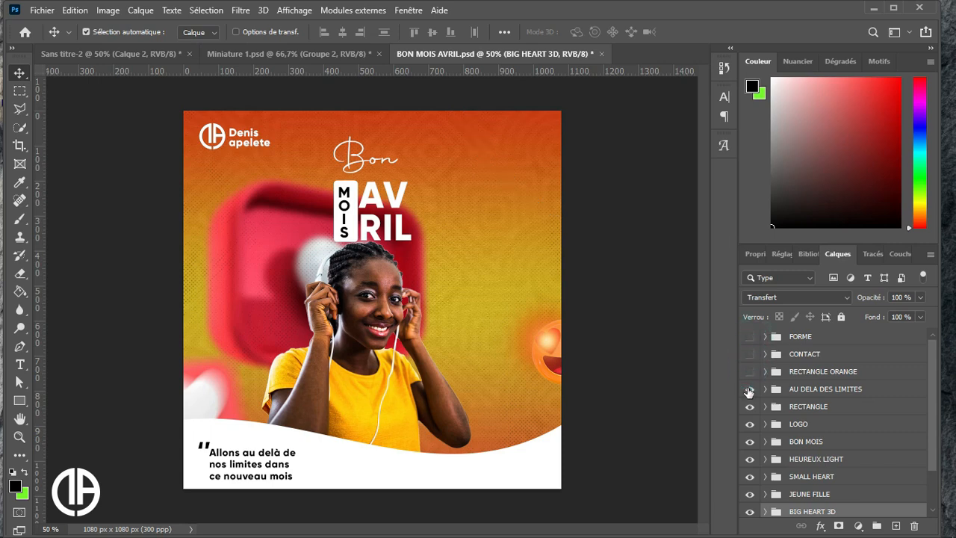
{"action": "left_click", "coordinate": [749, 389]}
{"action": "left_click", "coordinate": [750, 406]}
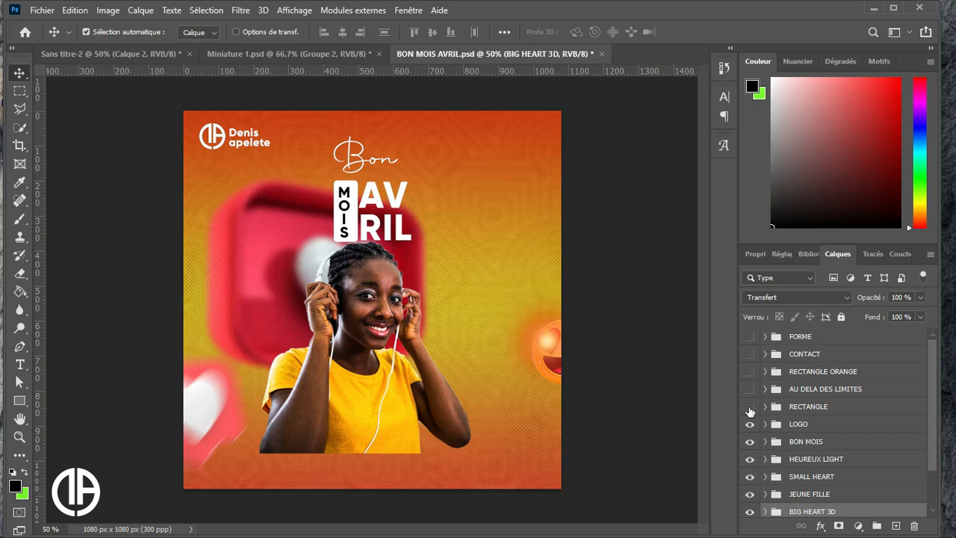
{"action": "left_click", "coordinate": [750, 407]}
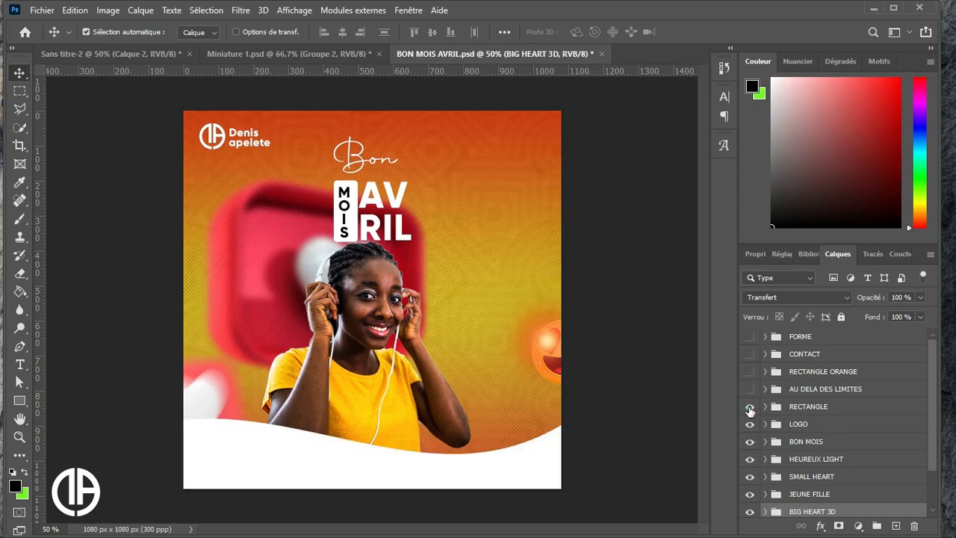
Hide the BON MOIS, LOGO, HEUREUX LIGHT, SMALL HEART and BIG HEART 3D groups
{"action": "left_click", "coordinate": [749, 442]}
{"action": "left_click", "coordinate": [750, 424]}
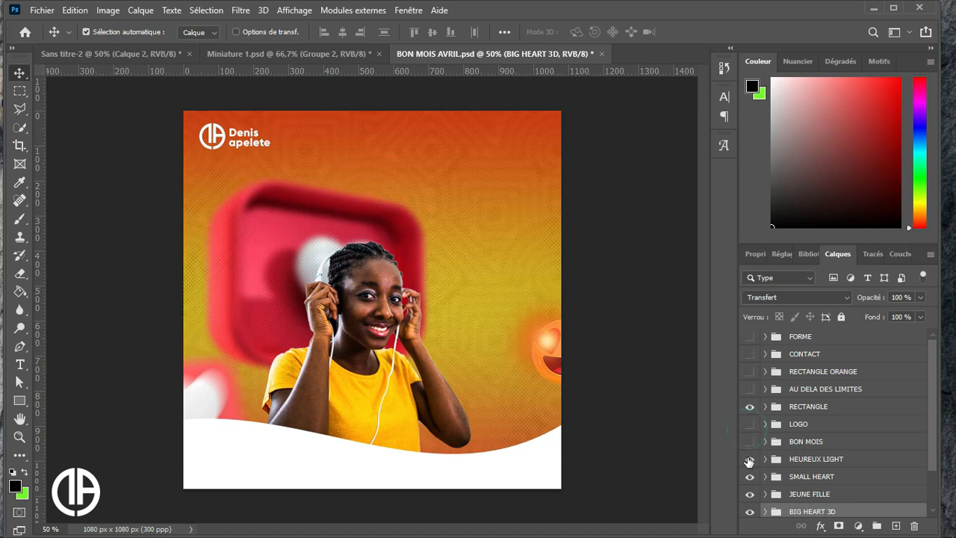
{"action": "left_click", "coordinate": [750, 459]}
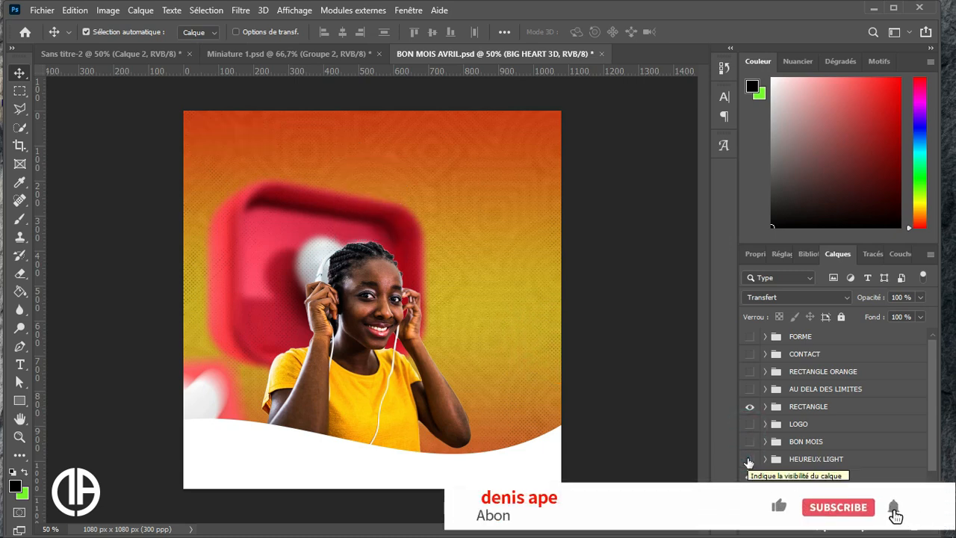
{"action": "left_click", "coordinate": [749, 476]}
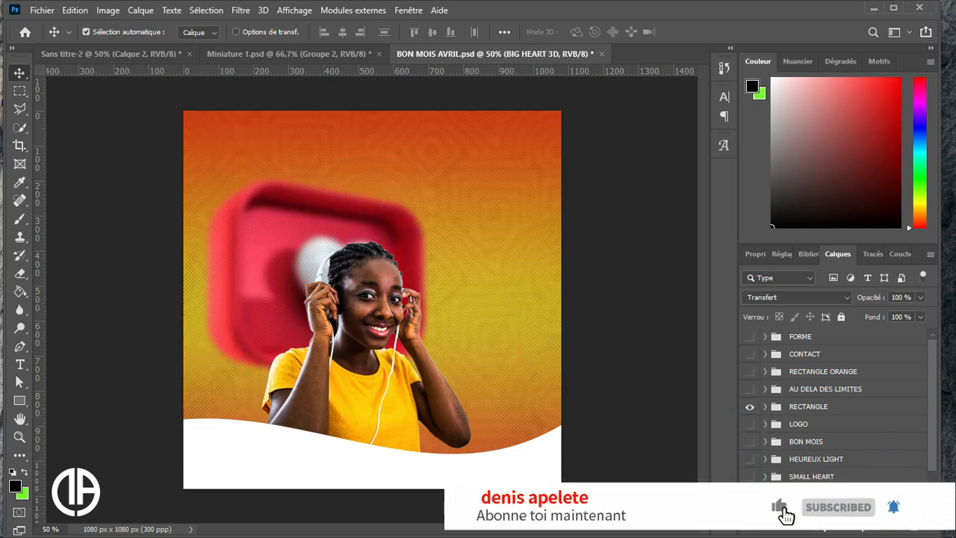
{"action": "scroll", "coordinate": [814, 463], "scroll_direction": "down", "scroll_amount": 2}
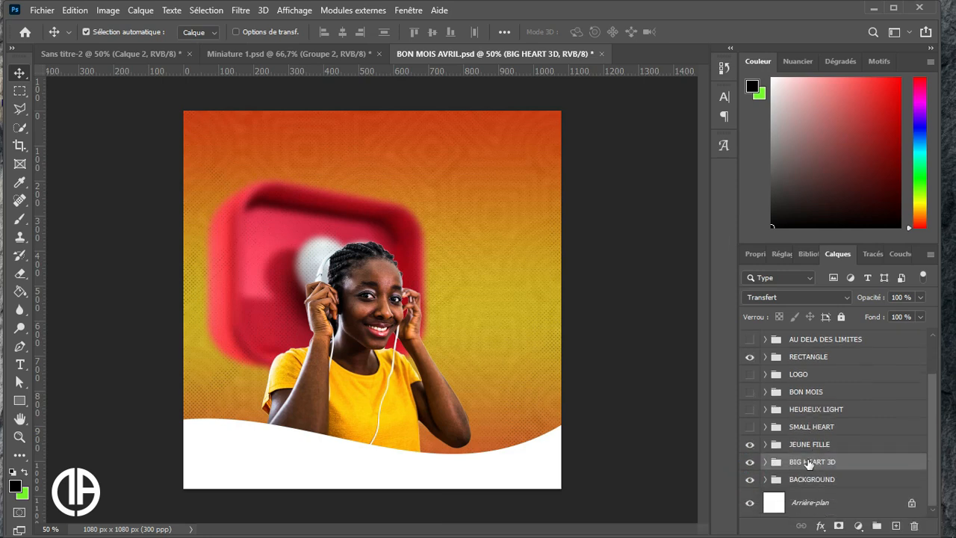
{"action": "left_click", "coordinate": [750, 463]}
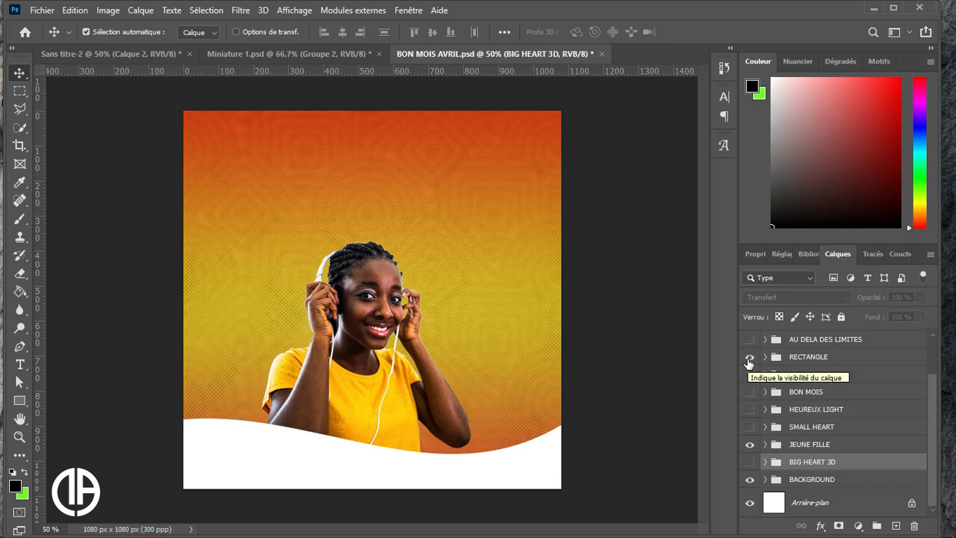
Hide the JEUNE FILLE and RECTANGLE groups and select the BACKGROUND group
{"action": "left_click", "coordinate": [834, 357]}
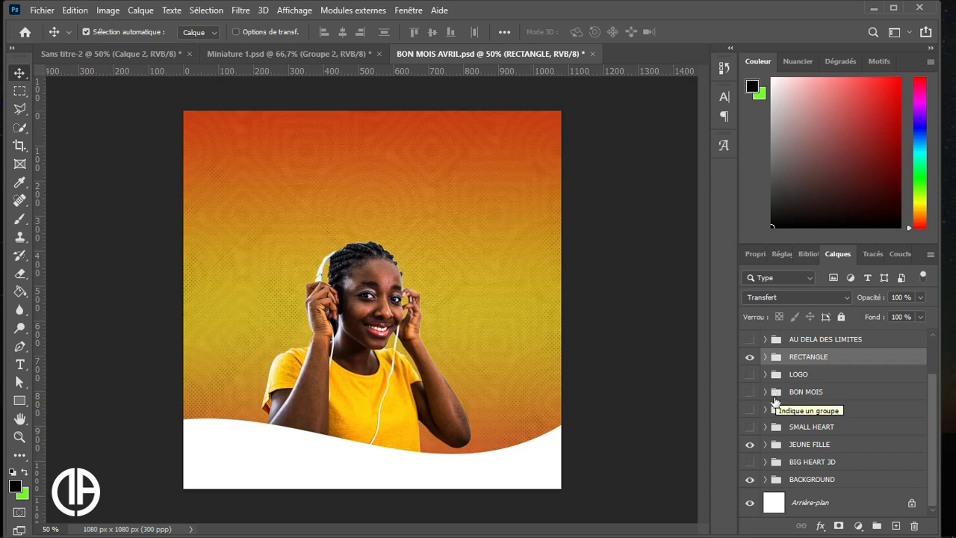
{"action": "left_click", "coordinate": [750, 443]}
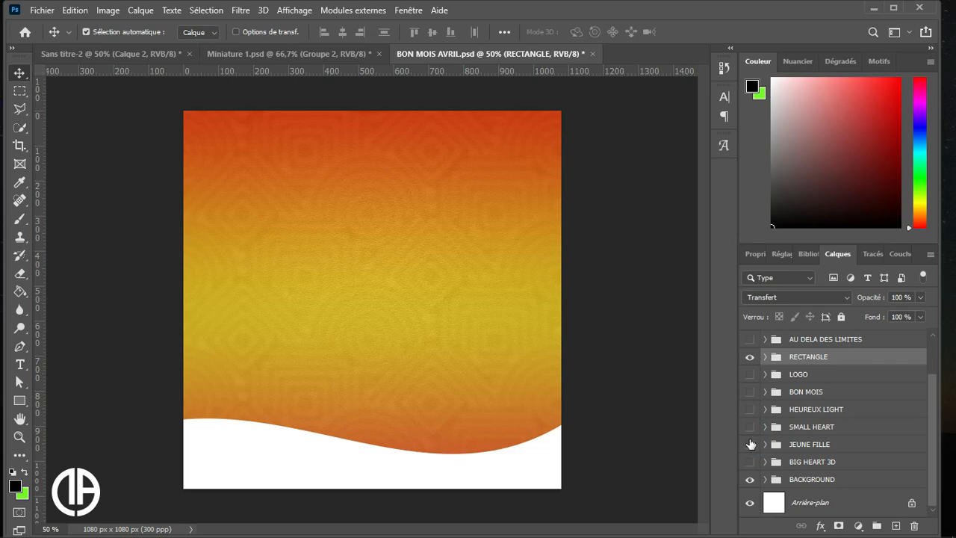
{"action": "left_click", "coordinate": [750, 356]}
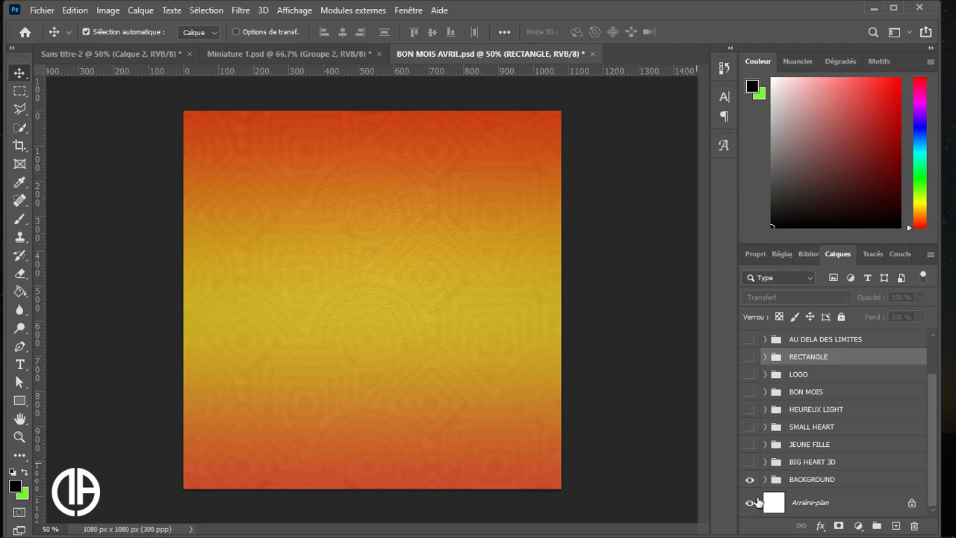
{"action": "left_click", "coordinate": [862, 480]}
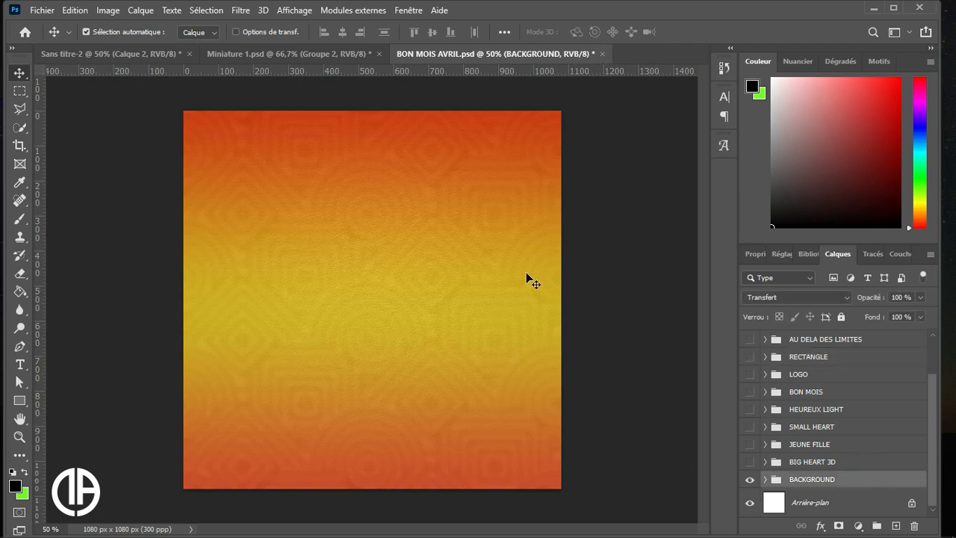
{"action": "left_click", "coordinate": [39, 11]}
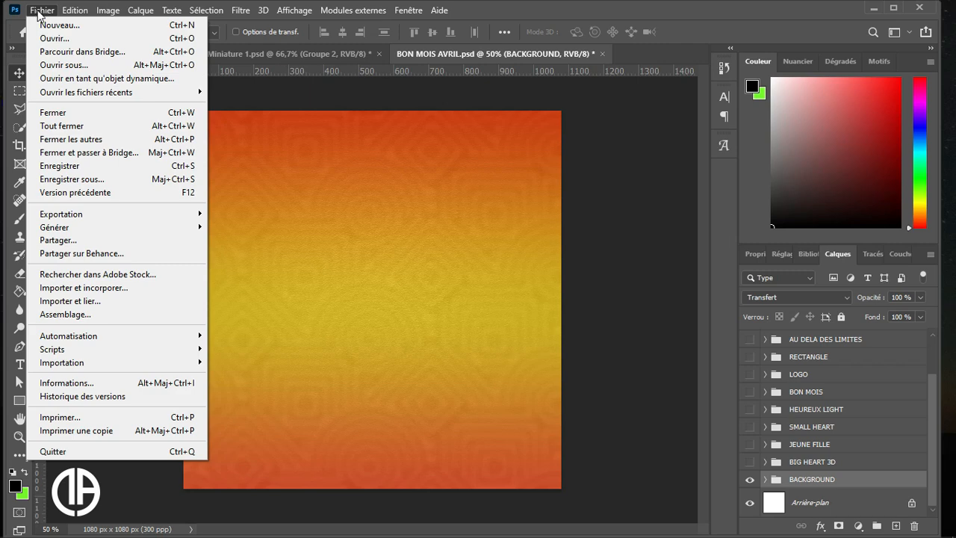
{"action": "left_click", "coordinate": [585, 117]}
{"action": "left_click", "coordinate": [590, 119]}
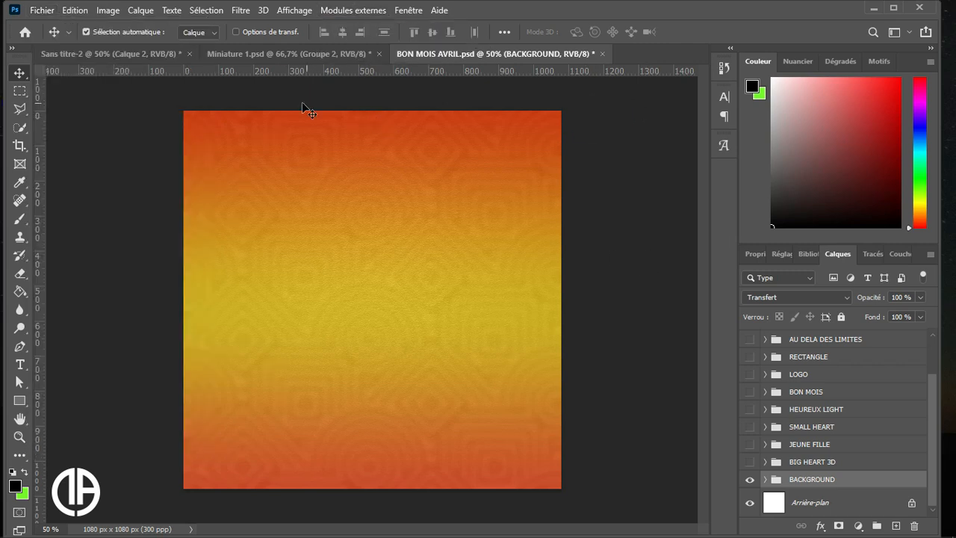
Start saving the document under a new location on the computer and choose the Bureau (desktop) folder
{"action": "left_click", "coordinate": [51, 13]}
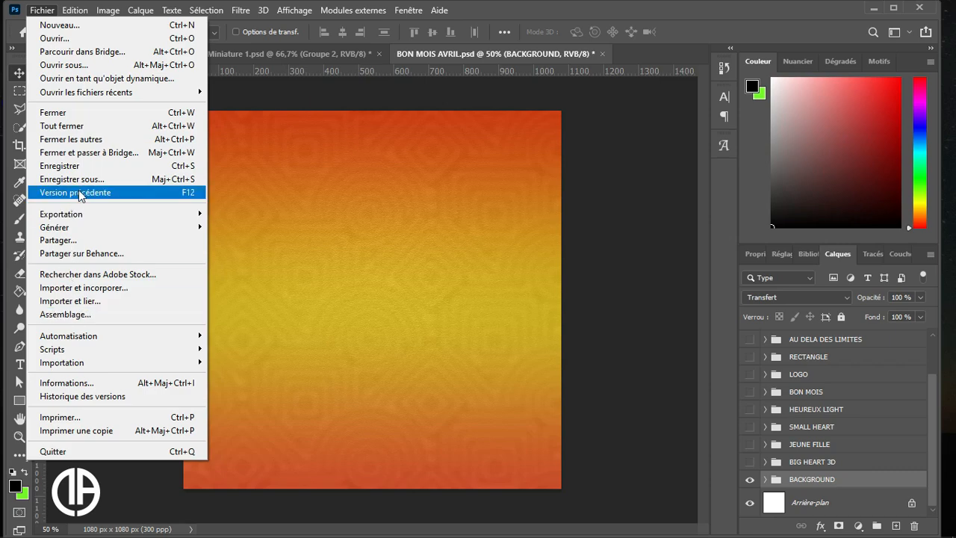
{"action": "left_click", "coordinate": [95, 179]}
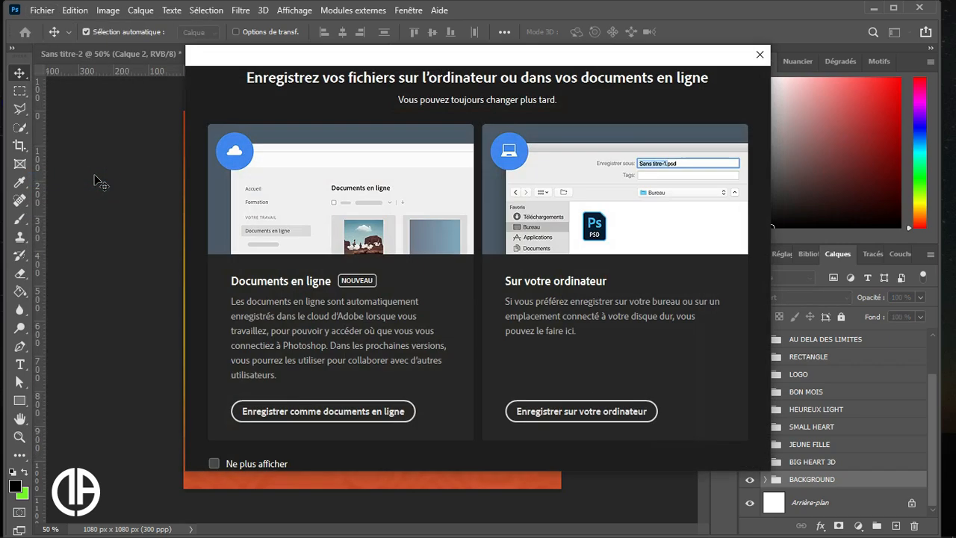
{"action": "left_click", "coordinate": [540, 410]}
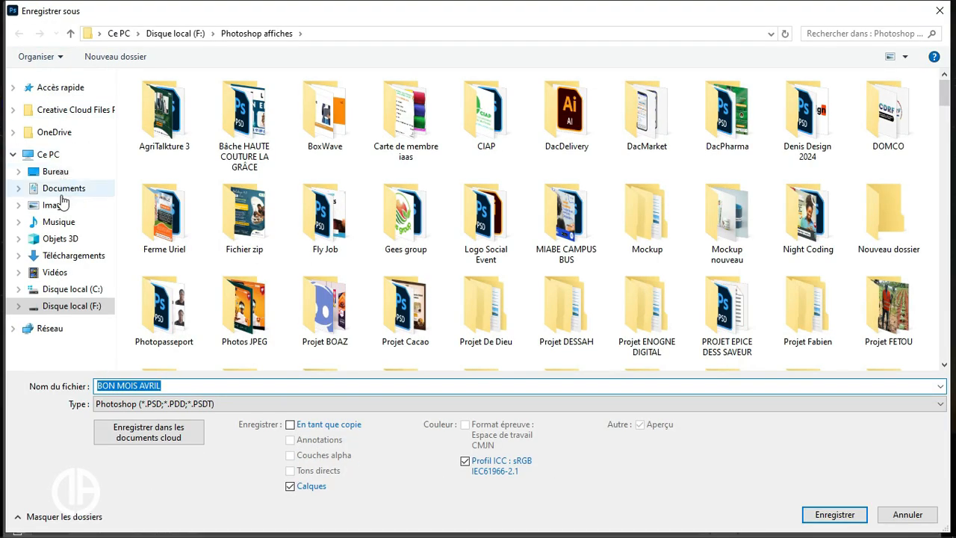
{"action": "left_click", "coordinate": [56, 172]}
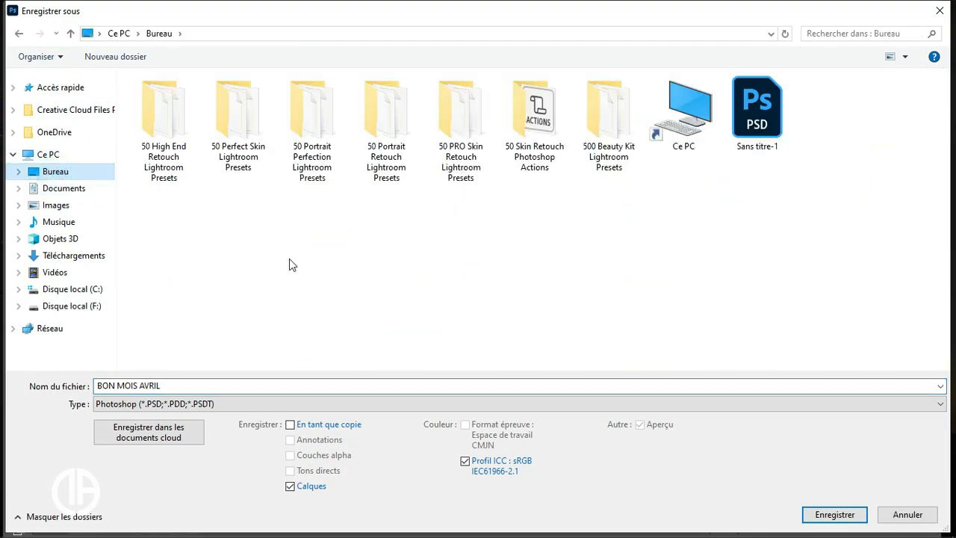
{"action": "left_click", "coordinate": [548, 271]}
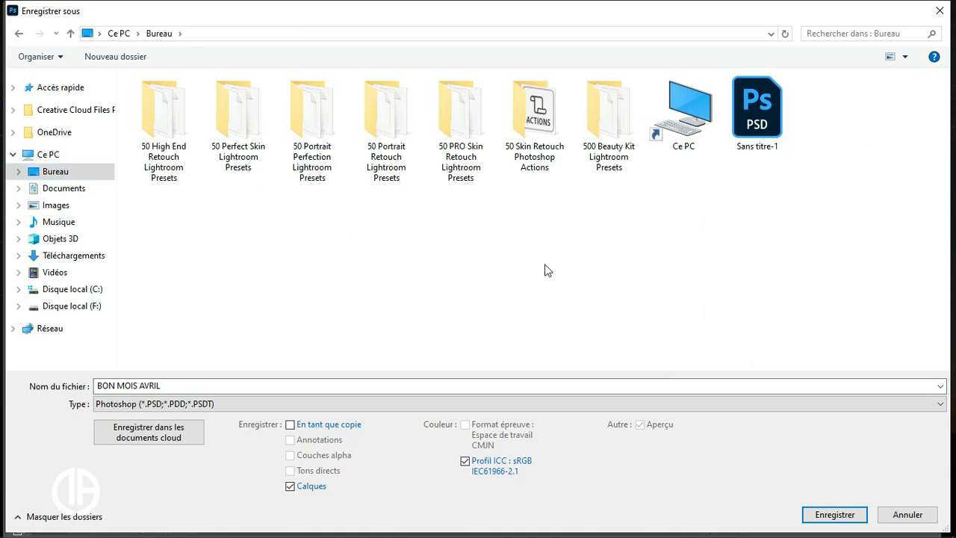
Create a folder named ANIMATION CANVA on the Bureau (desktop) and open it as the save location
{"action": "right_click", "coordinate": [544, 263]}
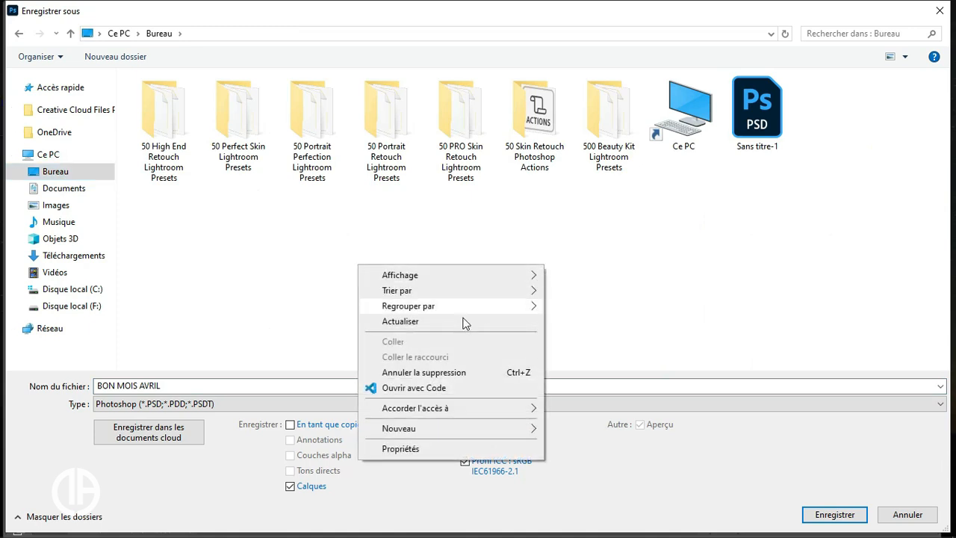
{"action": "mouse_move", "coordinate": [514, 437]}
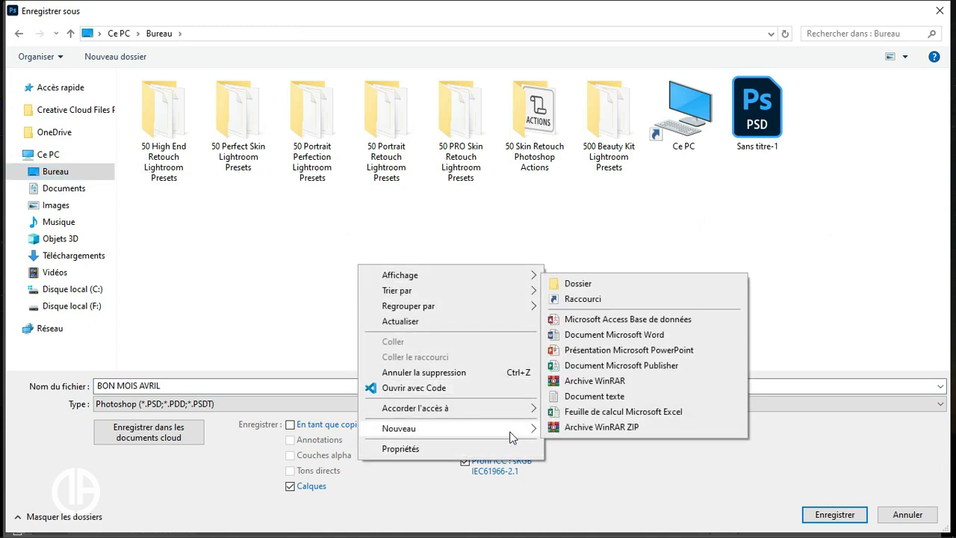
{"action": "left_click", "coordinate": [599, 286]}
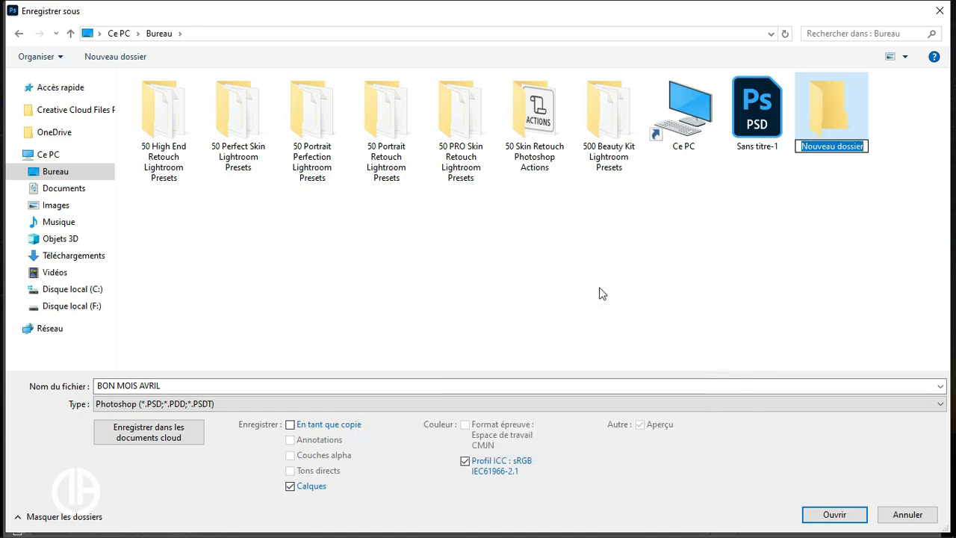
{"action": "type", "text": "ANIM"}
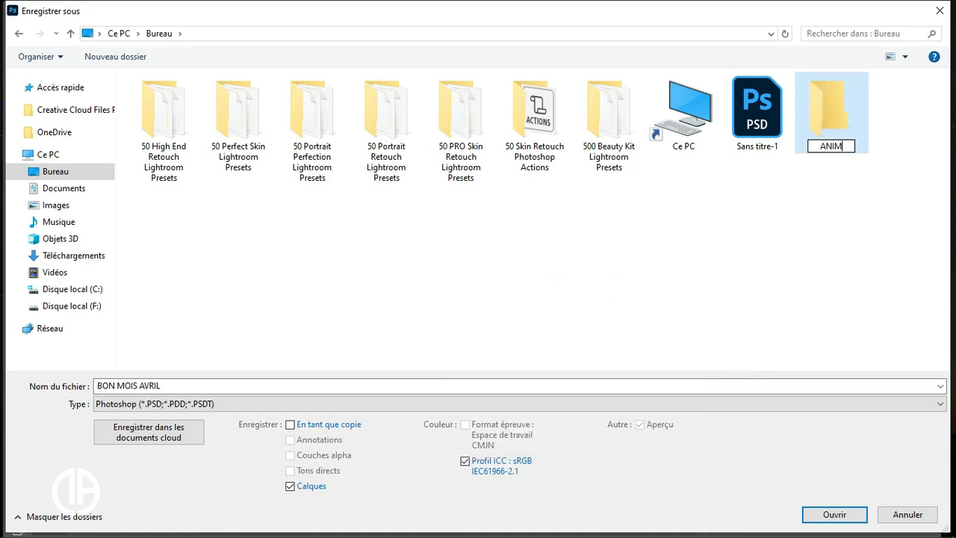
{"action": "type", "text": "ATION CAN"}
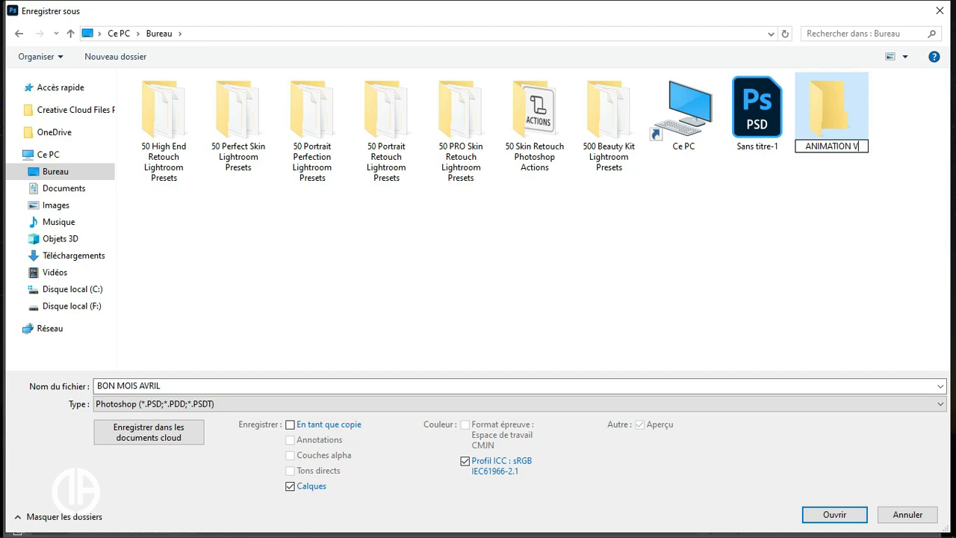
{"action": "type", "text": "VA"}
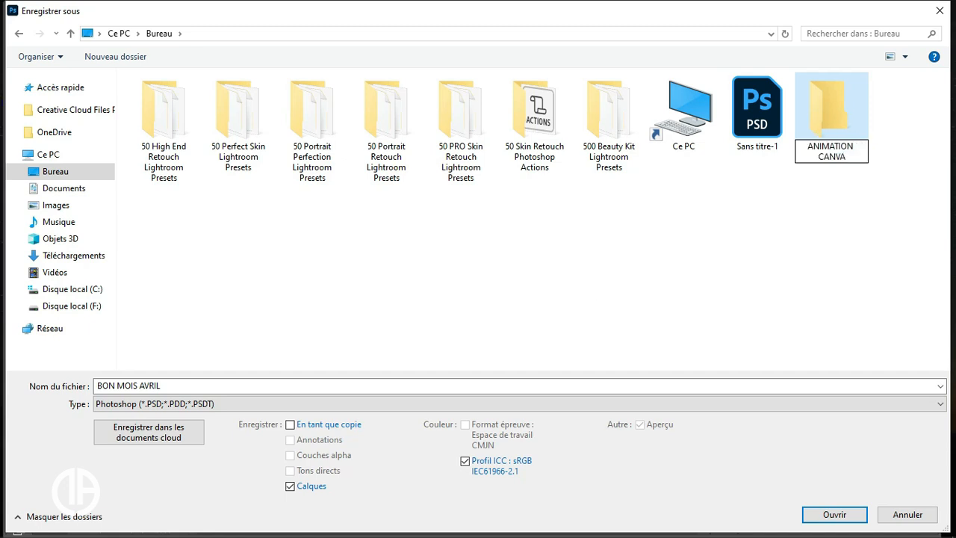
{"action": "key", "text": "Return"}
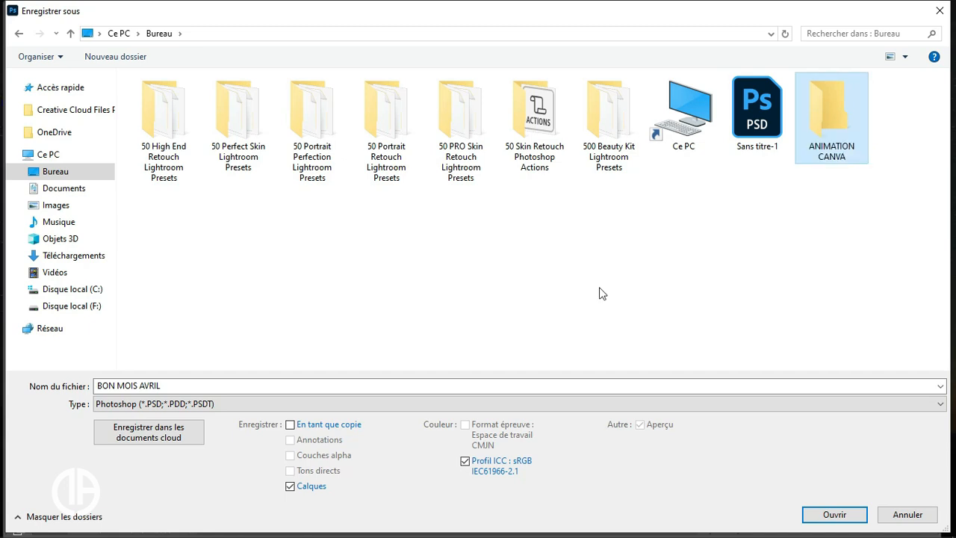
{"action": "key", "text": "Return"}
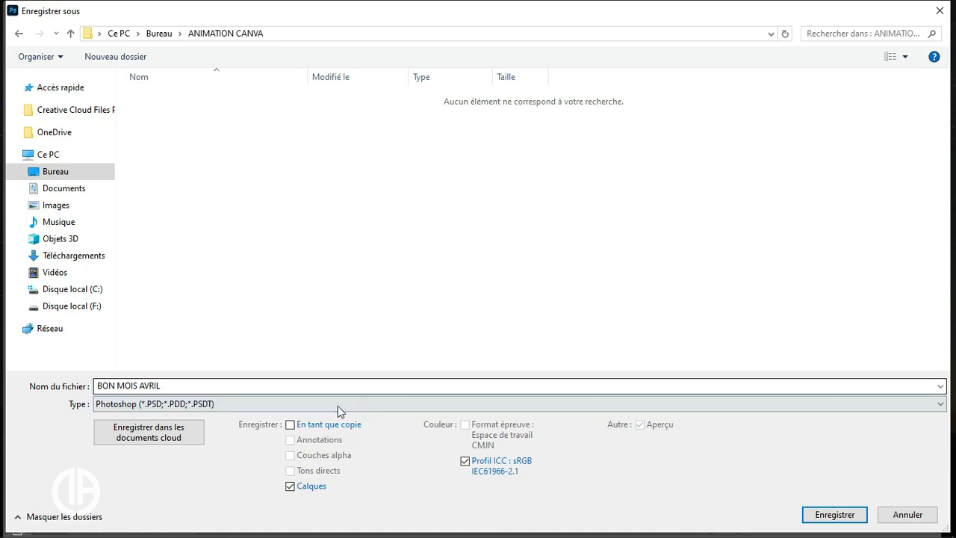
Save the background image as a JPEG named BACKGROUND with Maximum quality (12) and the standard baseline format
{"action": "left_click", "coordinate": [231, 384]}
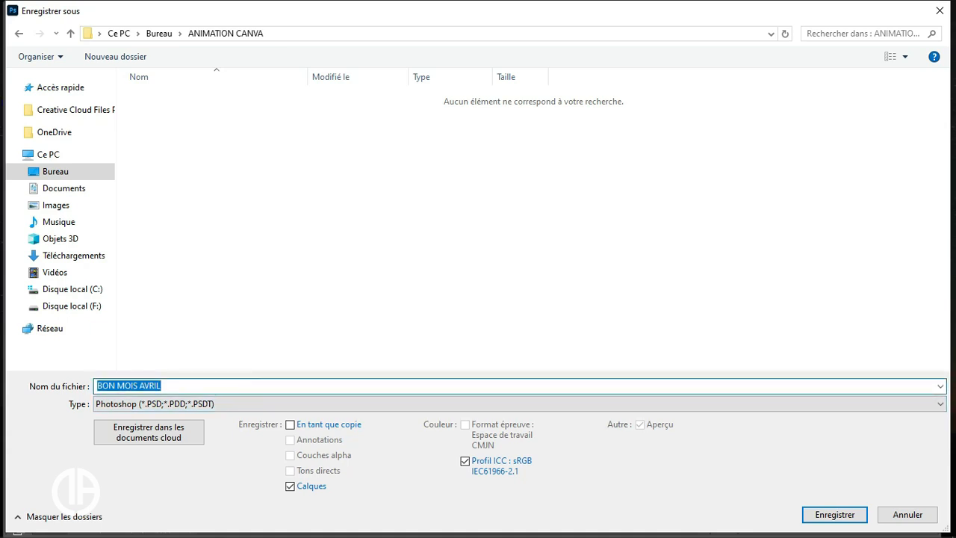
{"action": "type", "text": "BACKGROUND"}
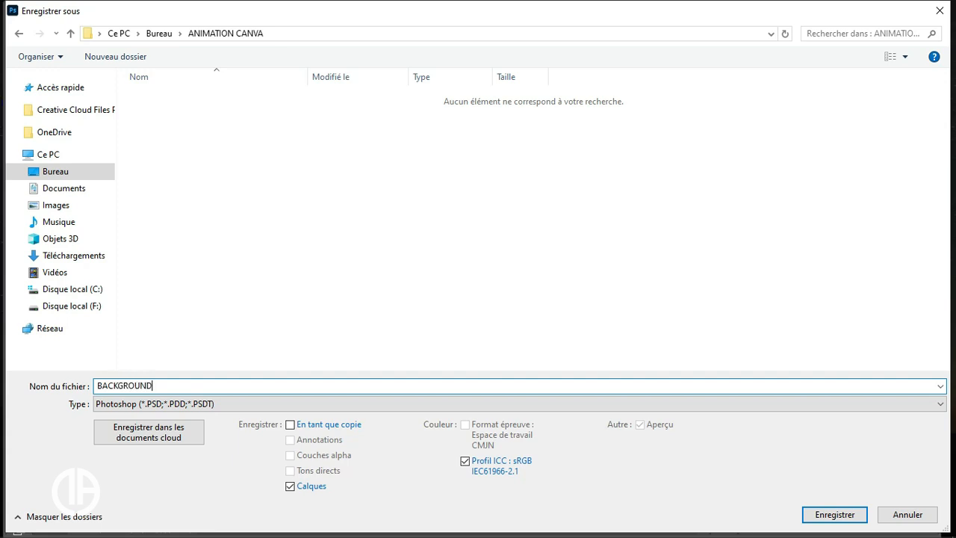
{"action": "left_click", "coordinate": [273, 403]}
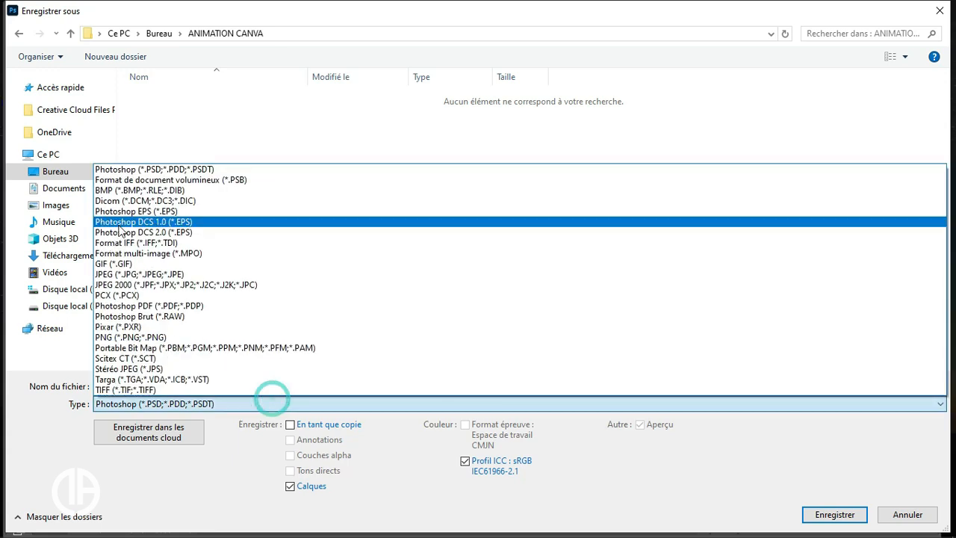
{"action": "left_click", "coordinate": [111, 274]}
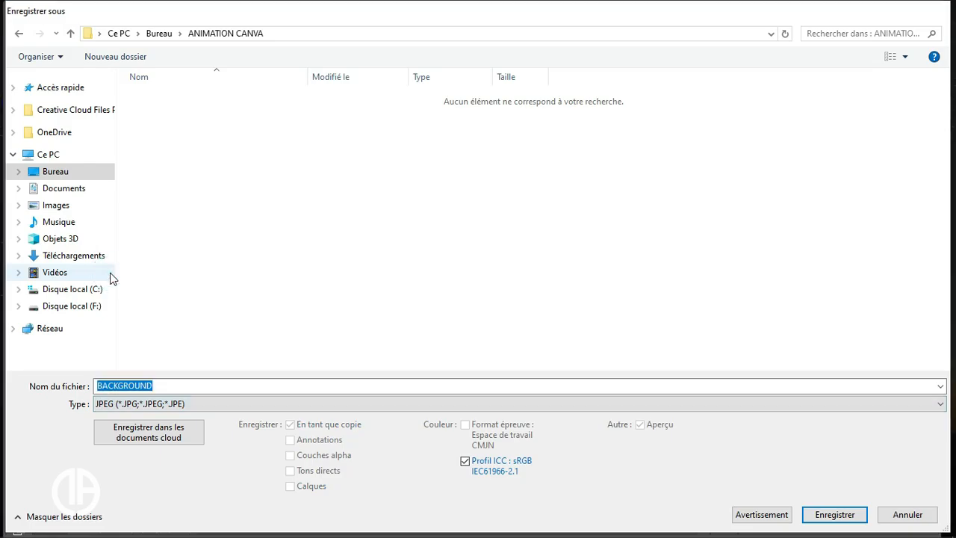
{"action": "key", "text": "Return"}
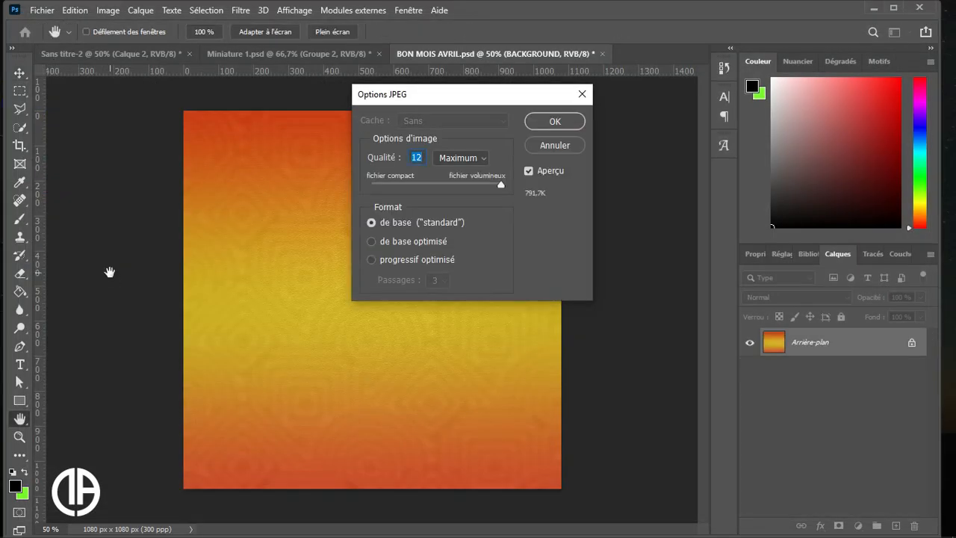
{"action": "key", "text": "Return"}
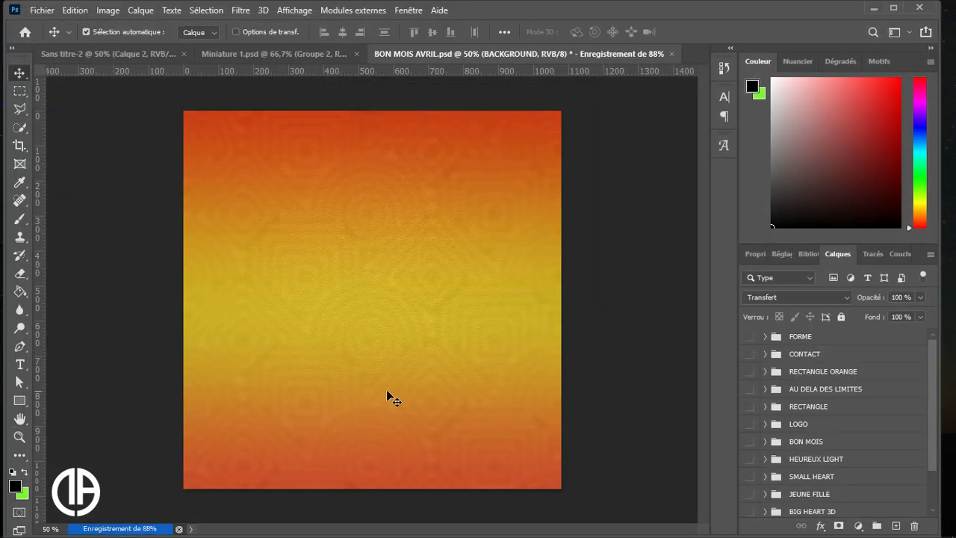
Hide the BACKGROUND group and the Arrière-plan layer, then show and select the BIG HEART 3D group
{"action": "scroll", "coordinate": [757, 367], "scroll_direction": "down", "scroll_amount": 3}
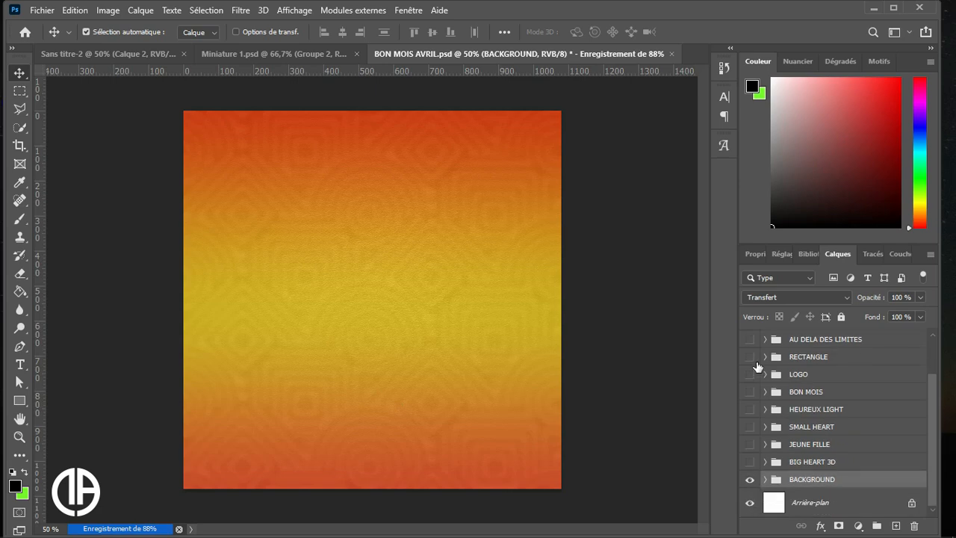
{"action": "left_click", "coordinate": [749, 479]}
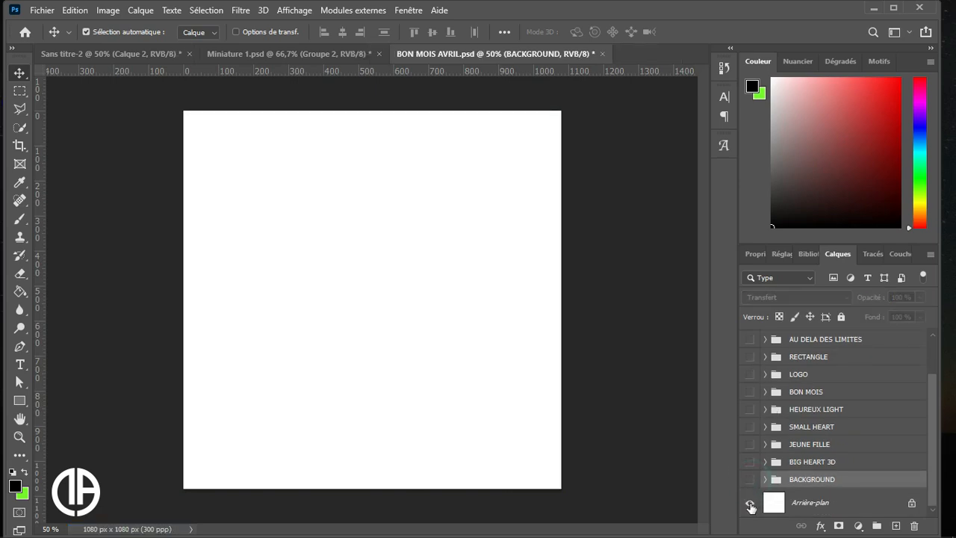
{"action": "left_click", "coordinate": [750, 504]}
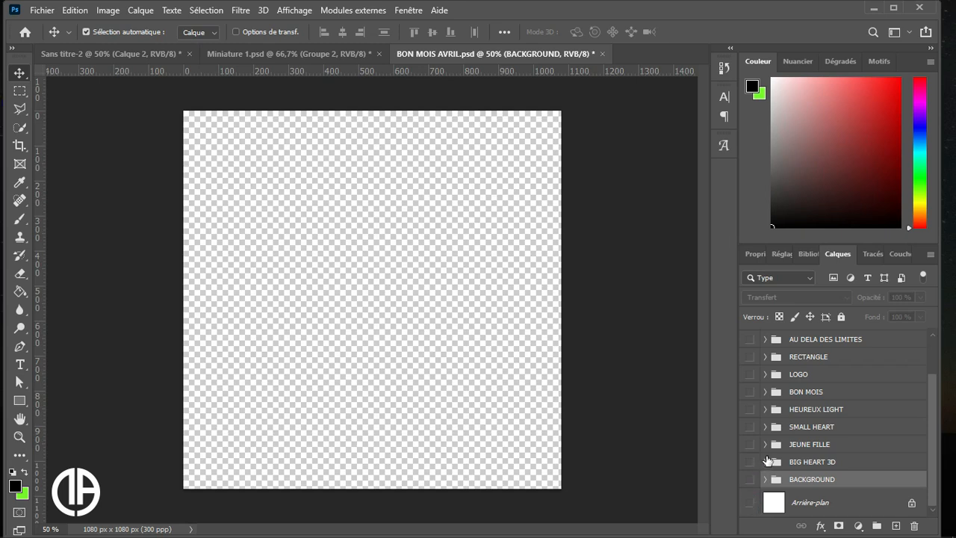
{"action": "left_click", "coordinate": [750, 463]}
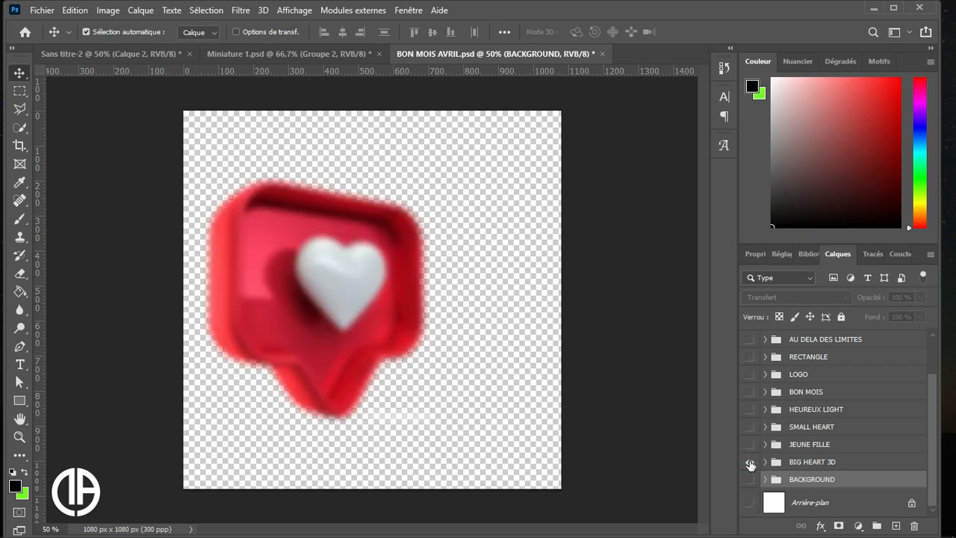
{"action": "left_click", "coordinate": [793, 462]}
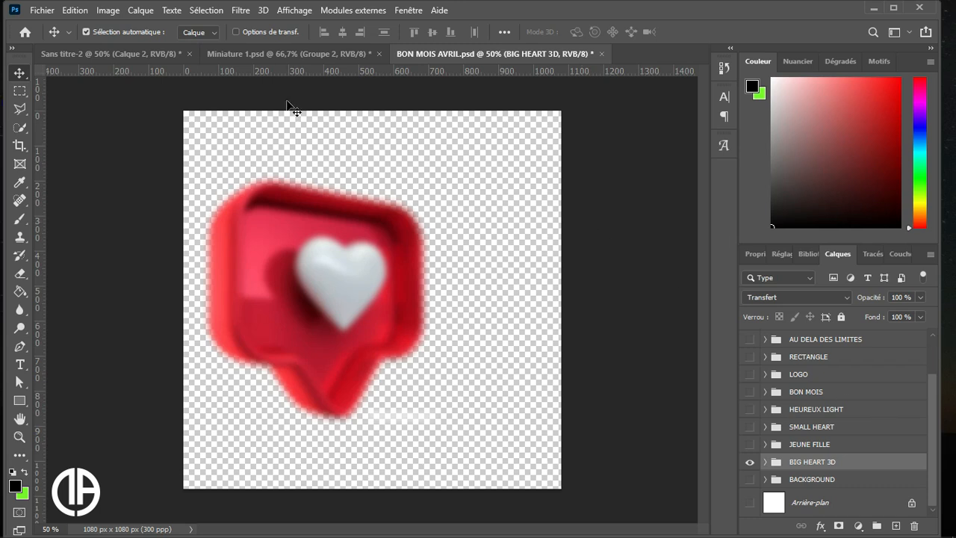
Start saving the isolated heart under a new name on the computer, choosing the ANIMATION CANVA folder on the Bureau
{"action": "left_click", "coordinate": [43, 10]}
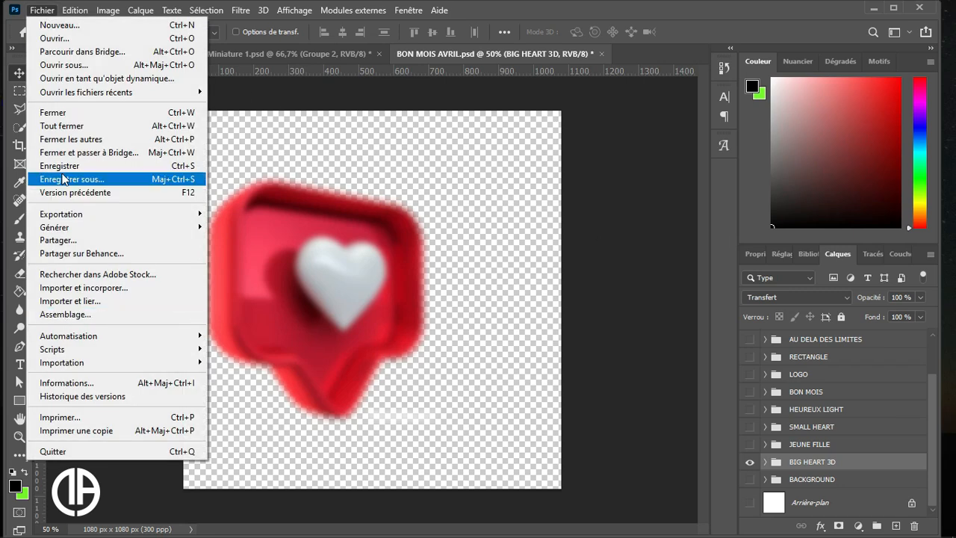
{"action": "left_click", "coordinate": [74, 180]}
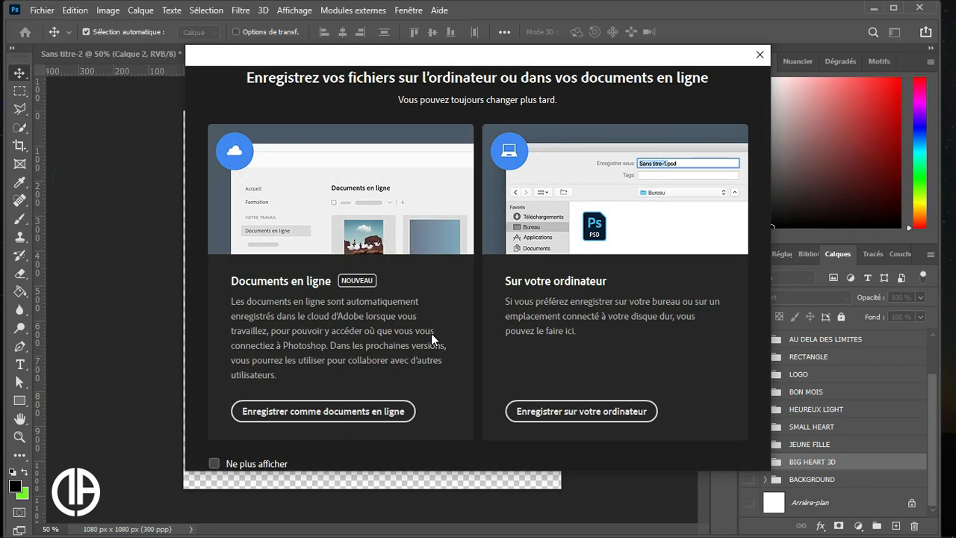
{"action": "left_click", "coordinate": [527, 407]}
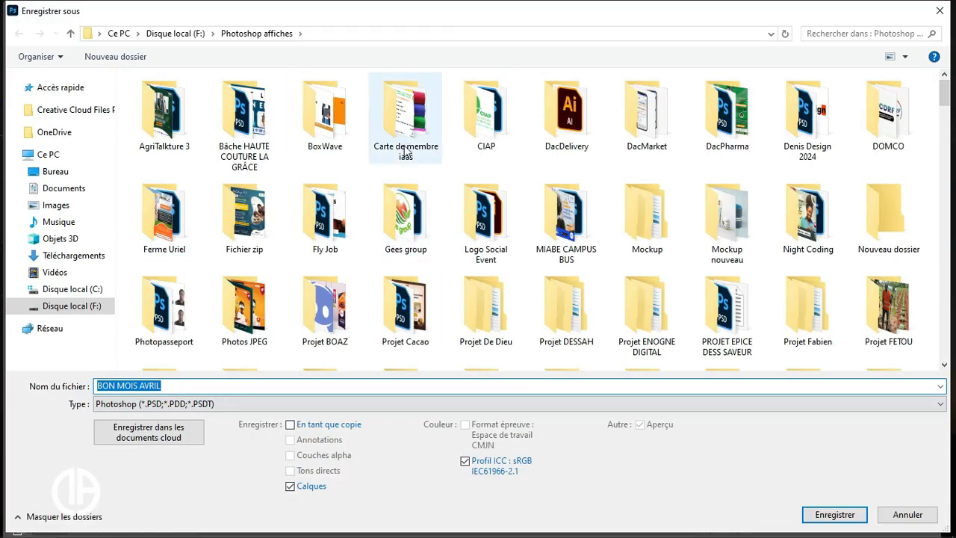
{"action": "left_click", "coordinate": [67, 174]}
{"action": "left_click", "coordinate": [706, 122]}
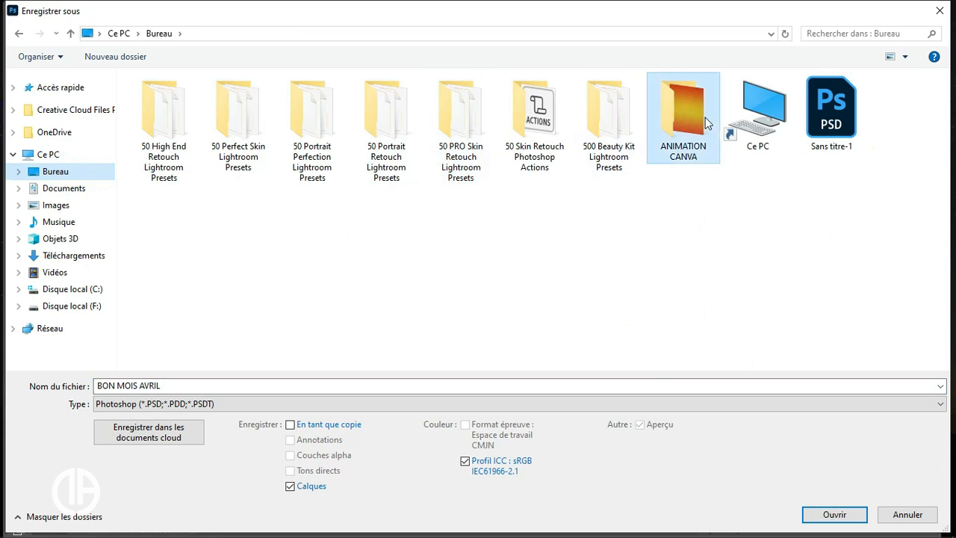
Set the file type to PNG, name the file BIG HEART and save it with the offered PNG options
{"action": "left_click", "coordinate": [222, 404]}
{"action": "left_click", "coordinate": [223, 404]}
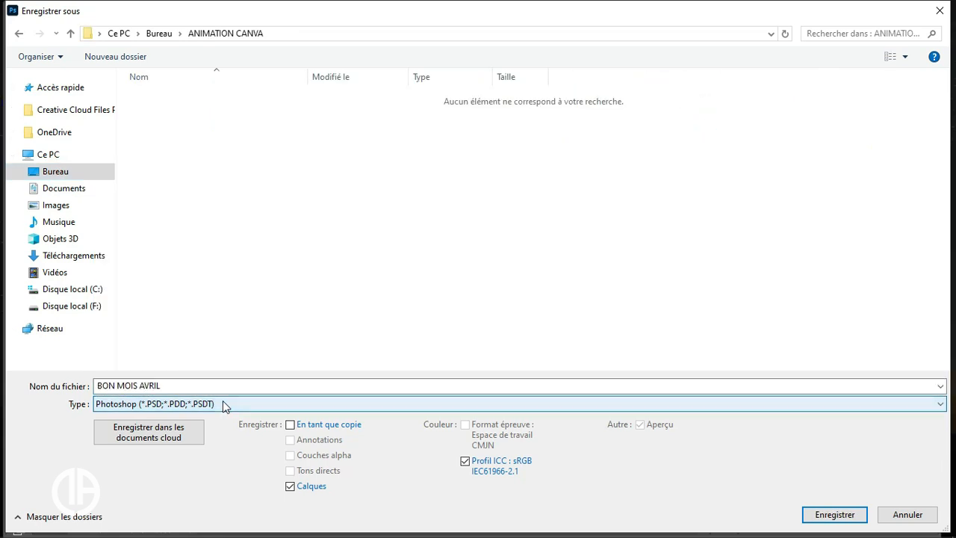
{"action": "left_click", "coordinate": [222, 404]}
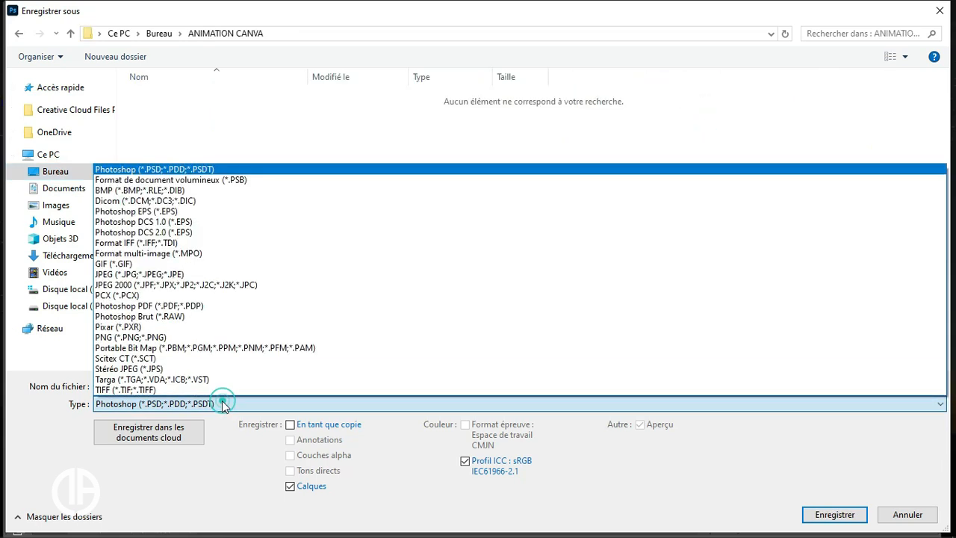
{"action": "left_click", "coordinate": [131, 338]}
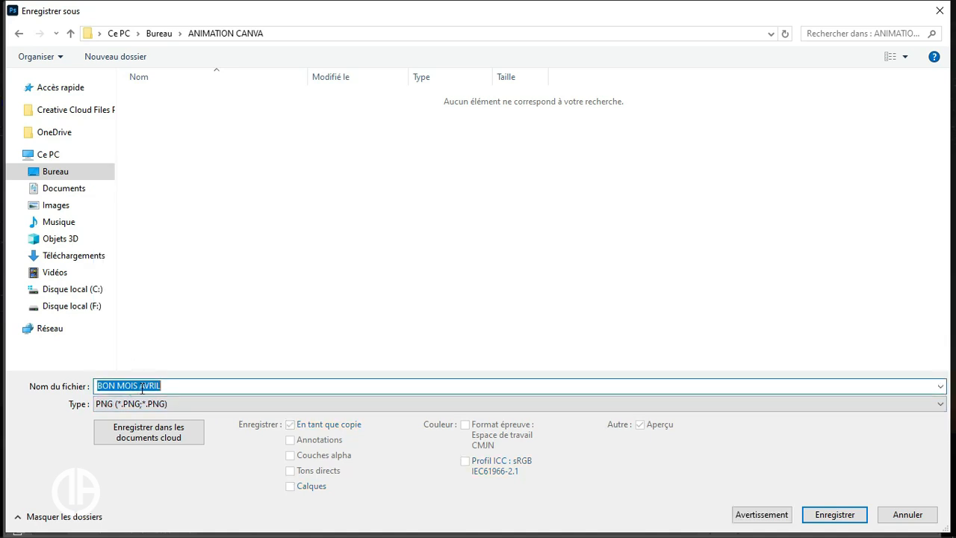
{"action": "type", "text": "b"}
{"action": "key", "text": "BackSpace"}
{"action": "type", "text": "BIG HEART"}
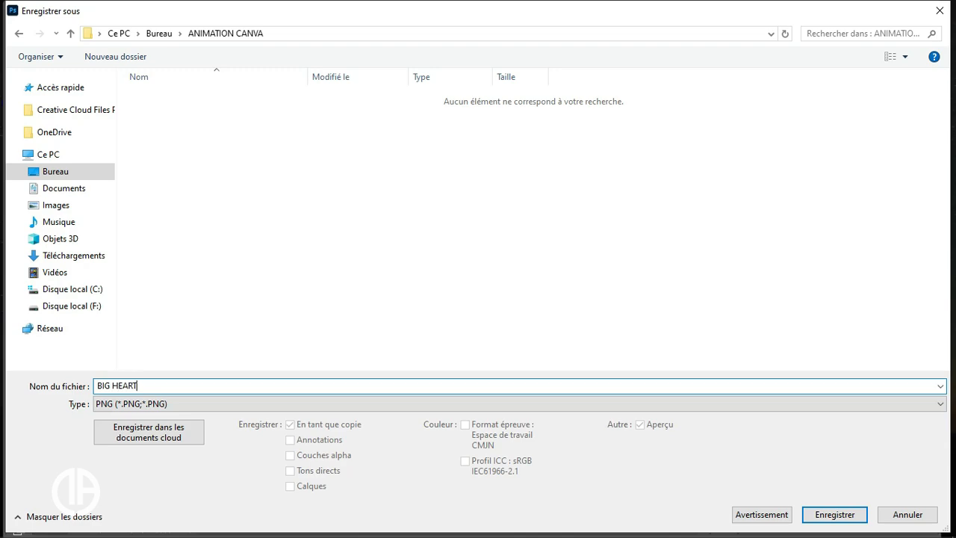
{"action": "key", "text": "Return"}
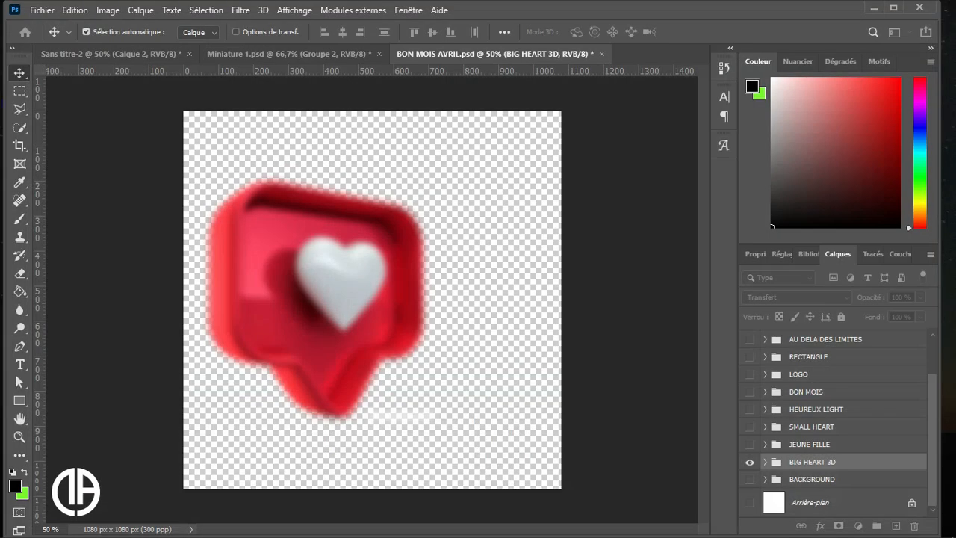
{"action": "key", "text": "Return"}
Save the document on the computer as BON MOIS AVRIL in Photoshop format inside the ANIMATION CANVA folder on the Bureau
{"action": "left_click", "coordinate": [39, 11]}
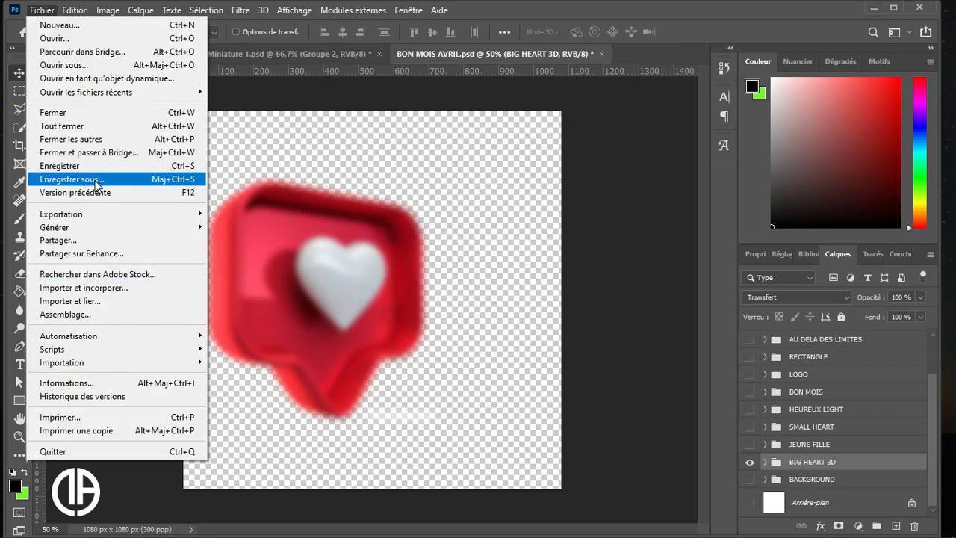
{"action": "left_click", "coordinate": [90, 184]}
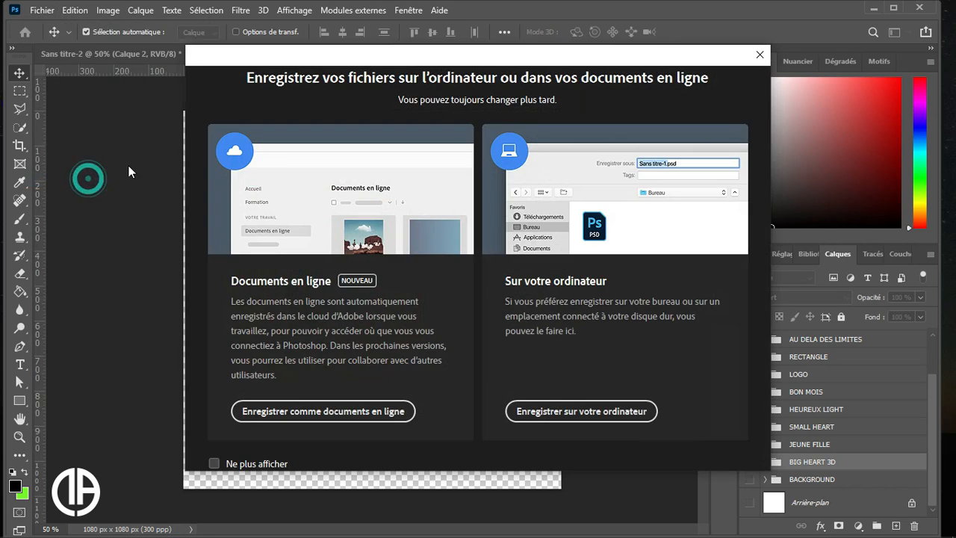
{"action": "left_click", "coordinate": [552, 410]}
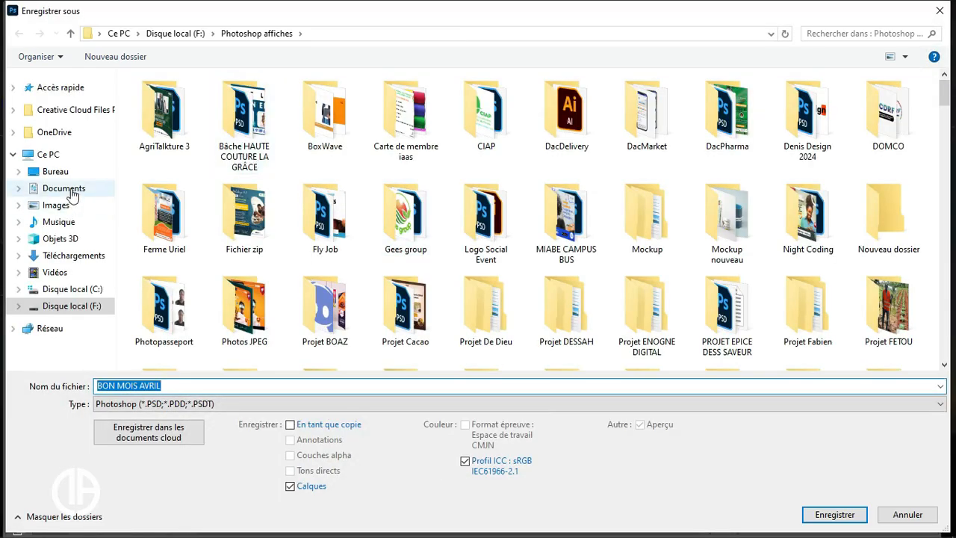
{"action": "left_click", "coordinate": [55, 171]}
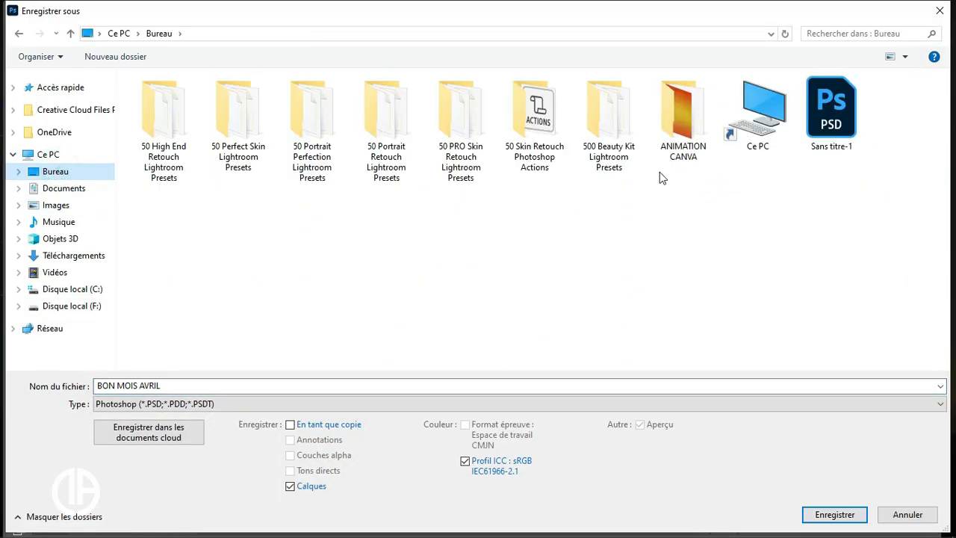
{"action": "left_click", "coordinate": [675, 160]}
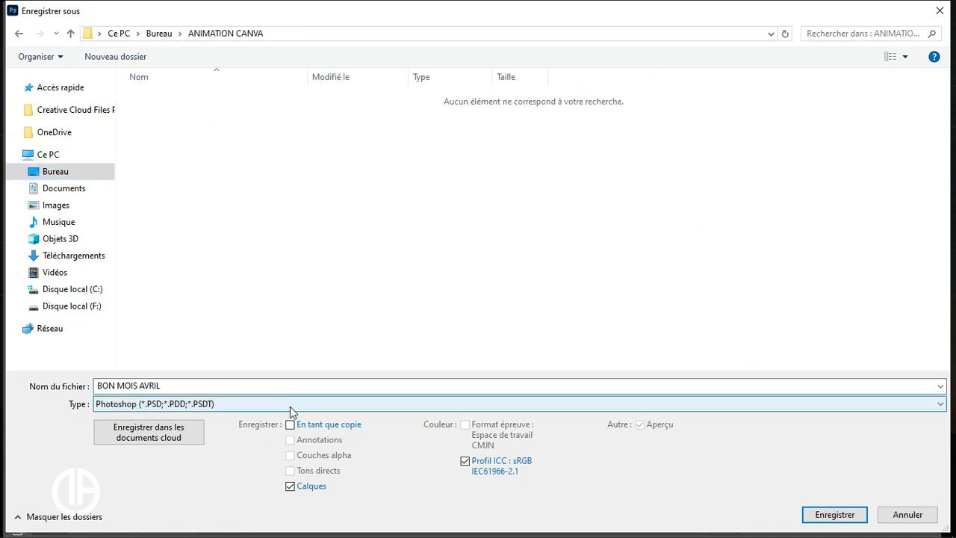
{"action": "left_click", "coordinate": [817, 514]}
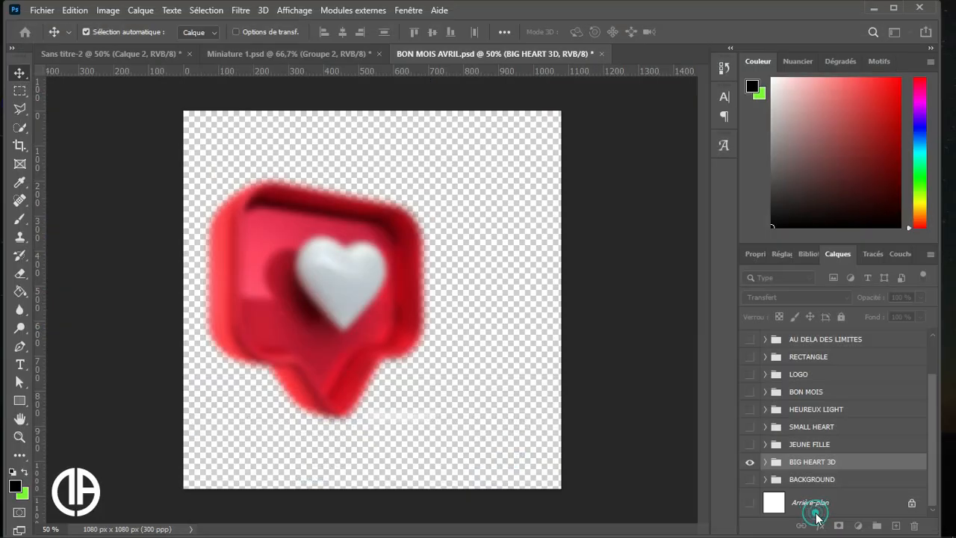
{"action": "key", "text": "Return"}
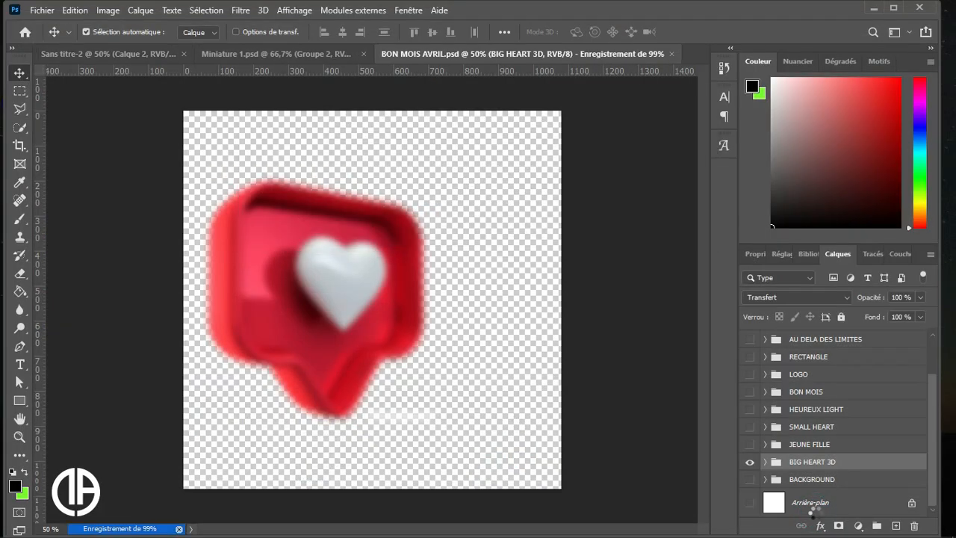
Hide the BIG HEART 3D group, then show and select the JEUNE FILLE group
{"action": "left_click", "coordinate": [750, 463]}
{"action": "left_click", "coordinate": [748, 445]}
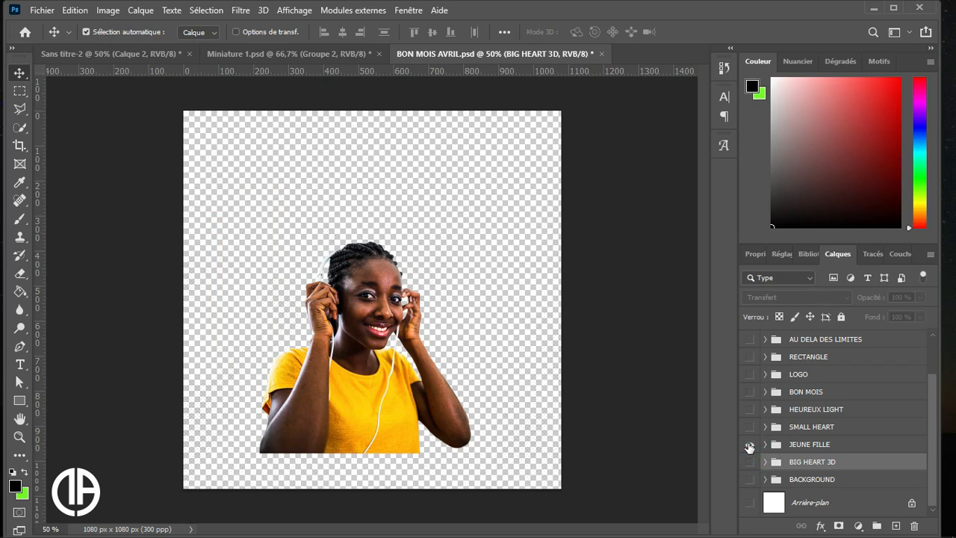
{"action": "left_click", "coordinate": [793, 445]}
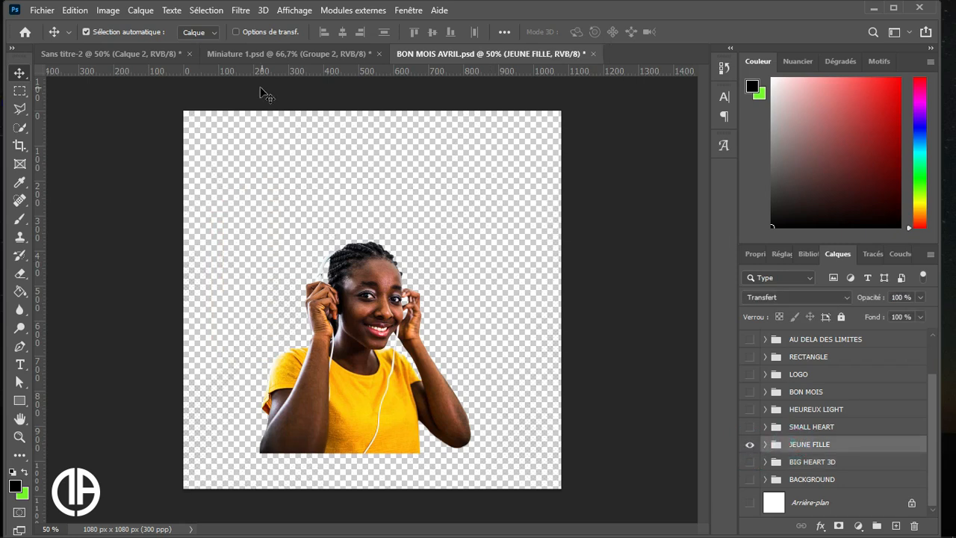
Save the isolated young woman on the computer as a PNG named JEUNE FILLE in the ANIMATION CANVA folder, keeping the offered PNG options
{"action": "left_click", "coordinate": [55, 9]}
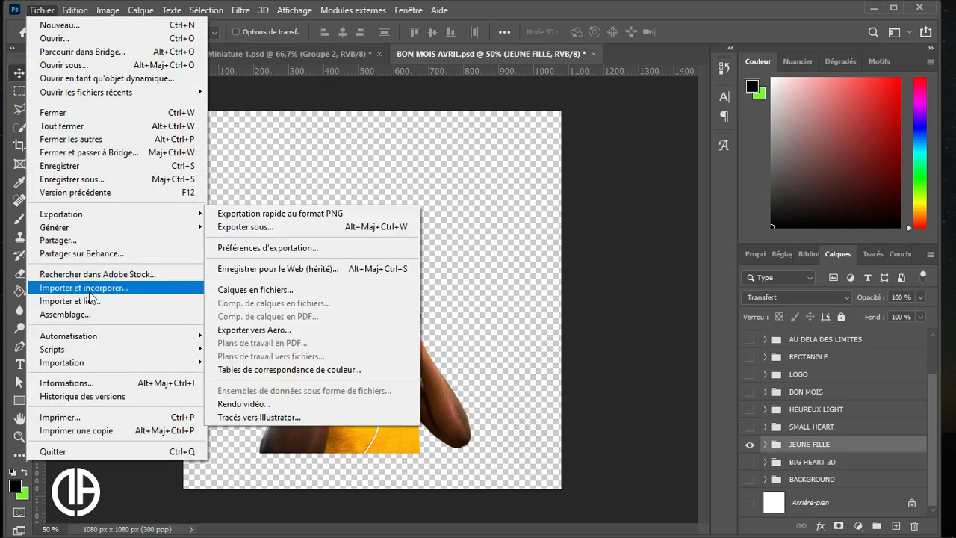
{"action": "left_click", "coordinate": [77, 180]}
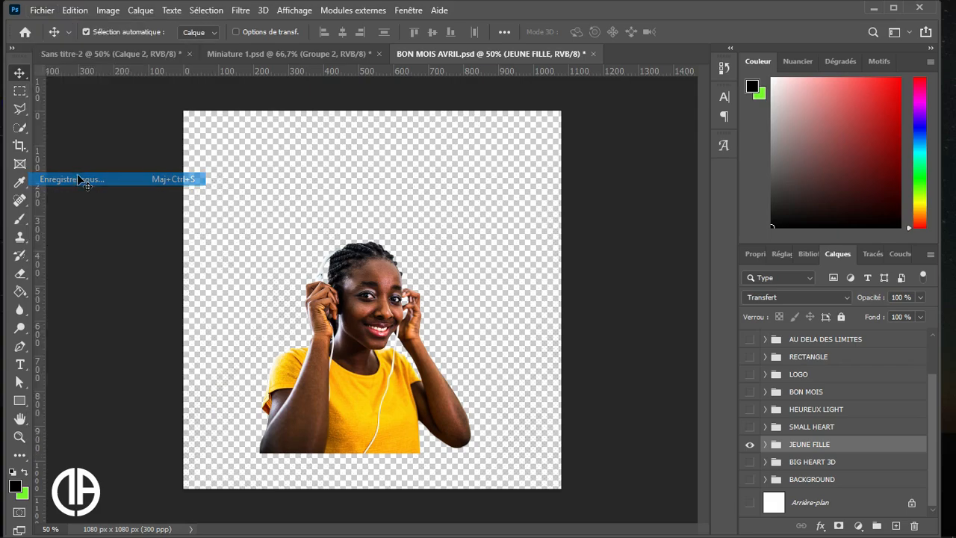
{"action": "left_click", "coordinate": [528, 413]}
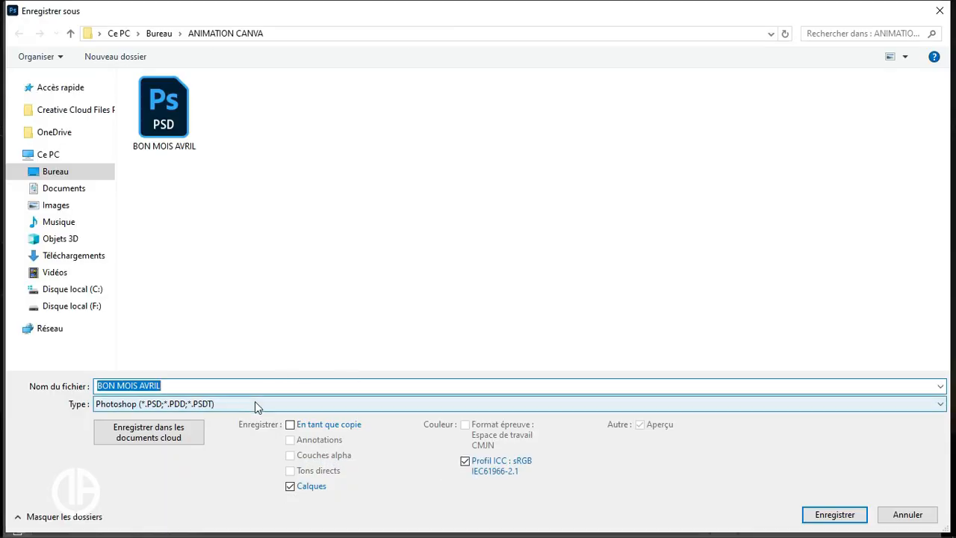
{"action": "left_click", "coordinate": [254, 403]}
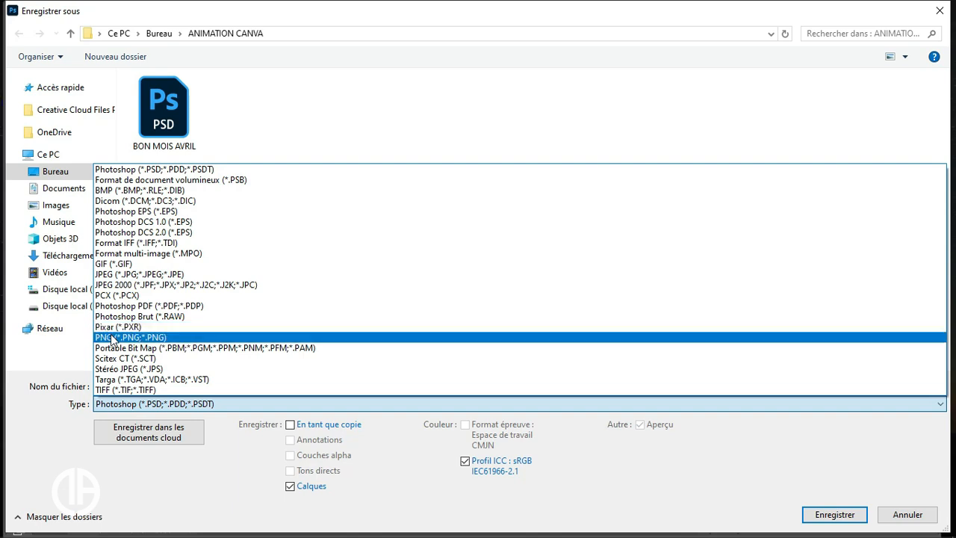
{"action": "left_click", "coordinate": [112, 338]}
{"action": "left_click", "coordinate": [138, 383]}
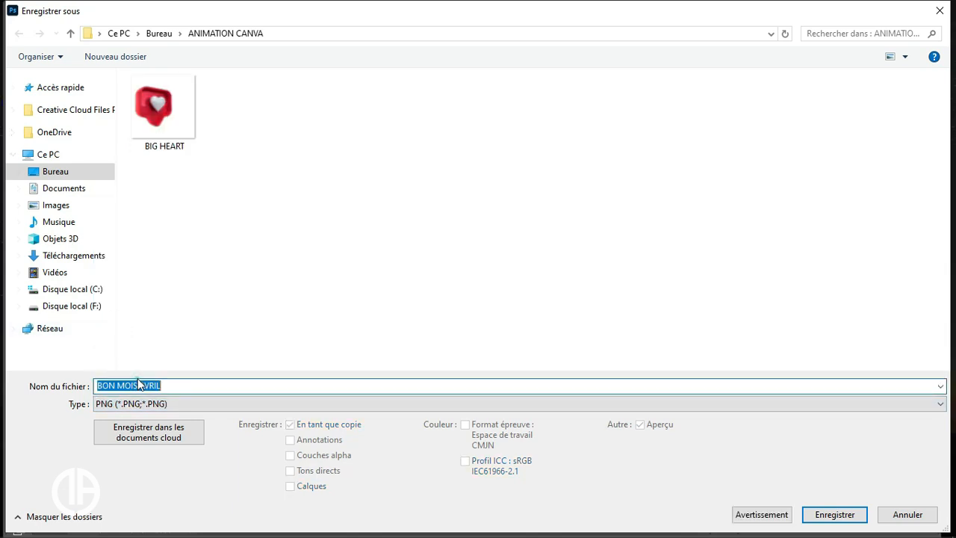
{"action": "type", "text": "jeune"}
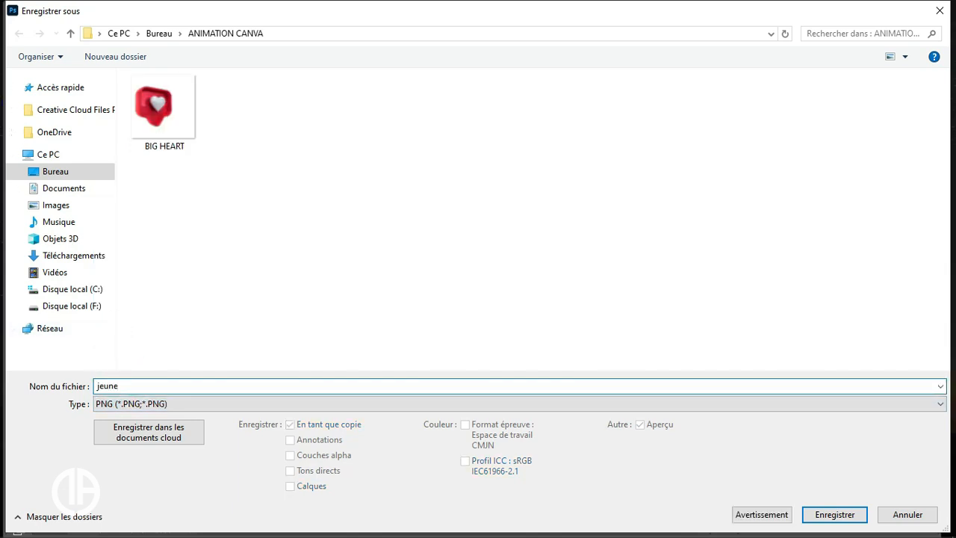
{"action": "key", "text": "BackSpace"}
{"action": "key", "text": "BackSpace"}
{"action": "key", "text": "BackSpace"}
{"action": "key", "text": "BackSpace"}
{"action": "key", "text": "BackSpace"}
{"action": "key", "text": "Return"}
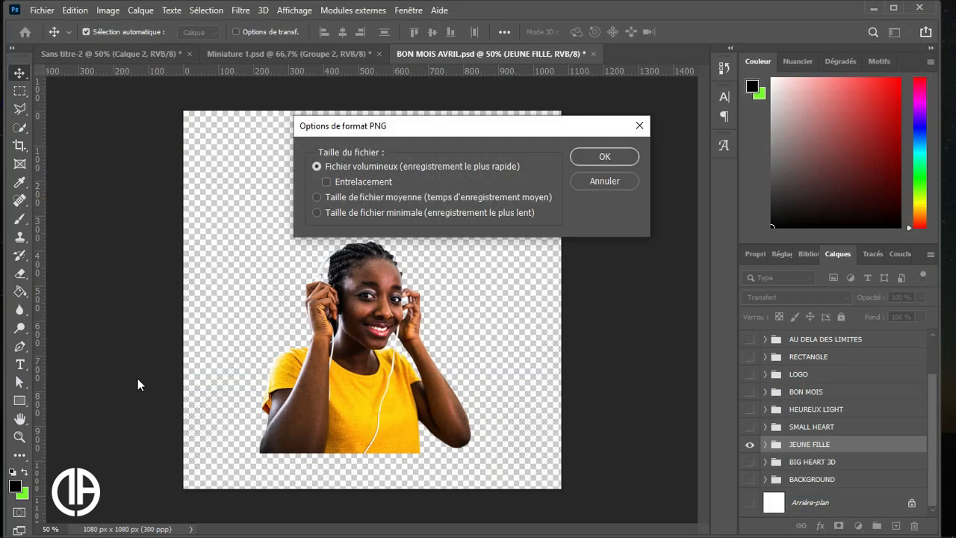
{"action": "key", "text": "Return"}
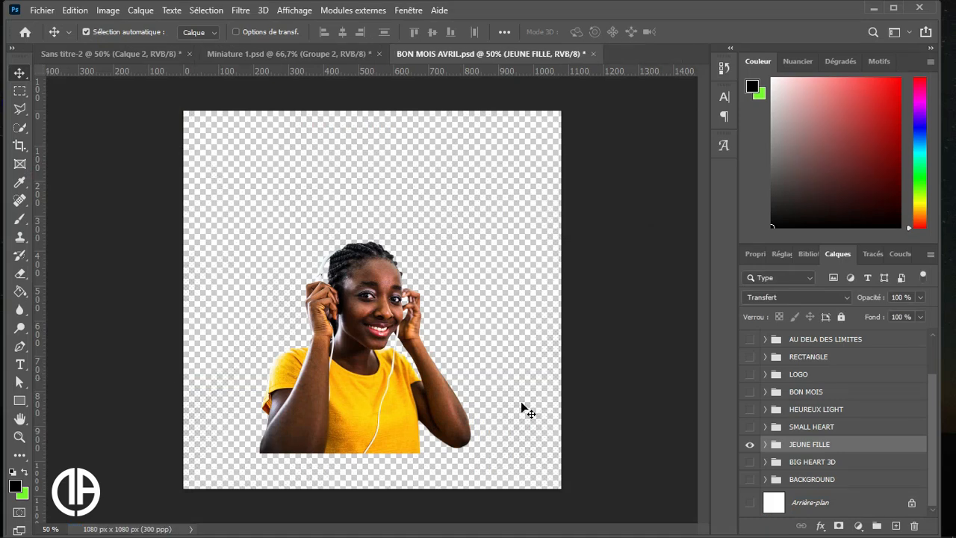
Hide the JEUNE FILLE group, then show and select the SMALL HEART group
{"action": "left_click", "coordinate": [749, 443]}
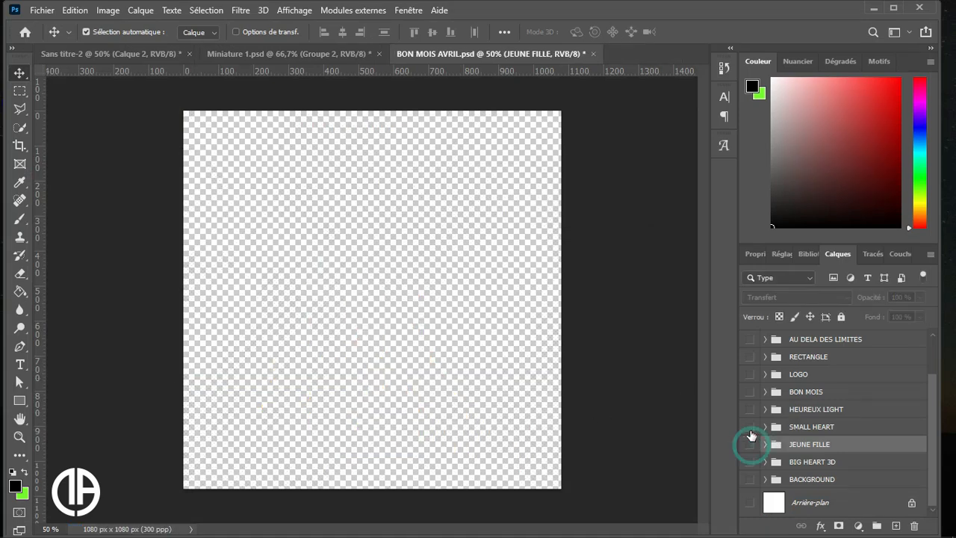
{"action": "left_click", "coordinate": [749, 426]}
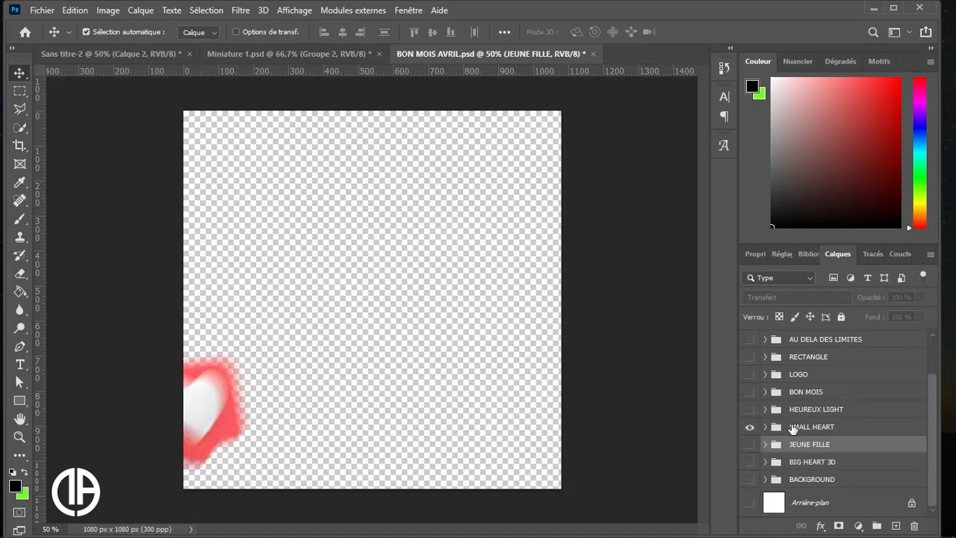
{"action": "left_click", "coordinate": [793, 428]}
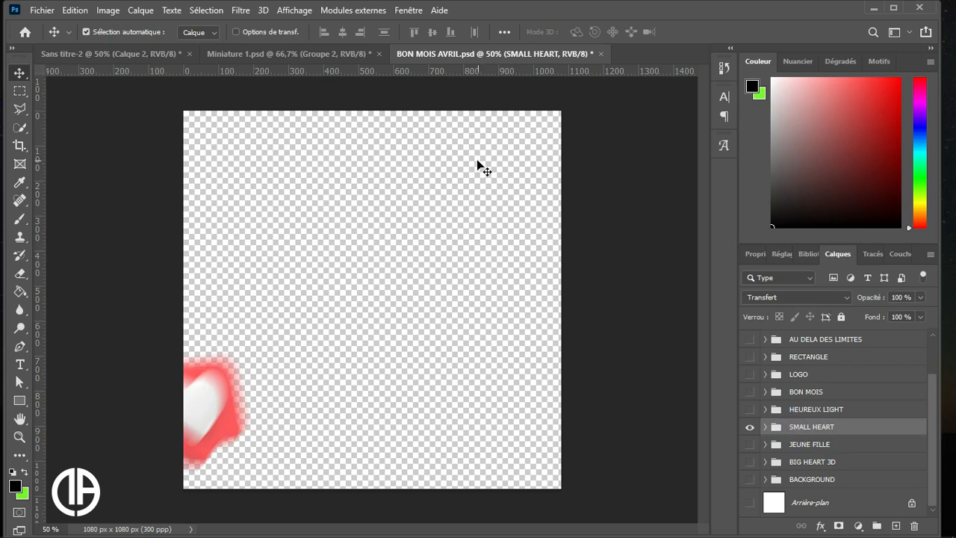
Export the small heart with the quick PNG export, naming the file SMALL HEART in the ANIMATION CANVA folder
{"action": "left_click", "coordinate": [42, 11]}
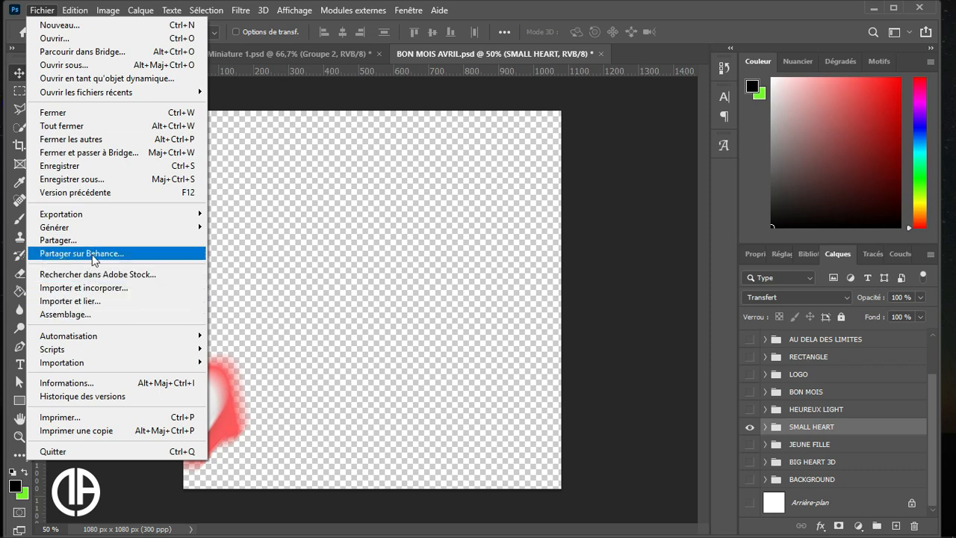
{"action": "mouse_move", "coordinate": [135, 215]}
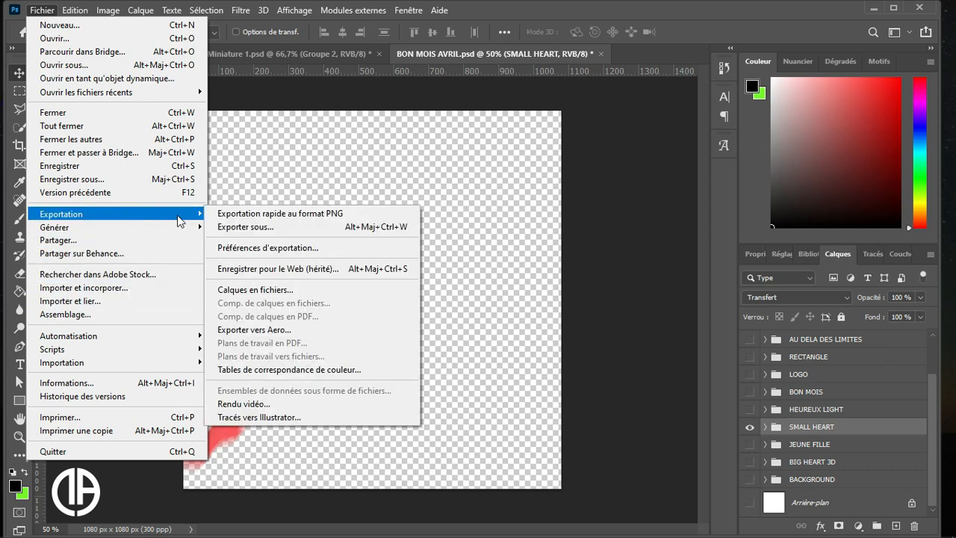
{"action": "left_click", "coordinate": [225, 216]}
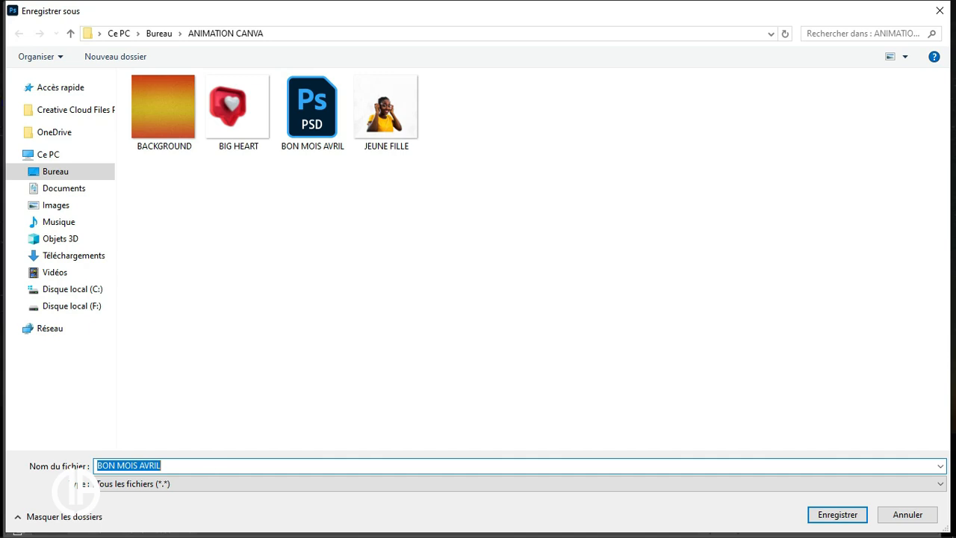
{"action": "type", "text": "sm"}
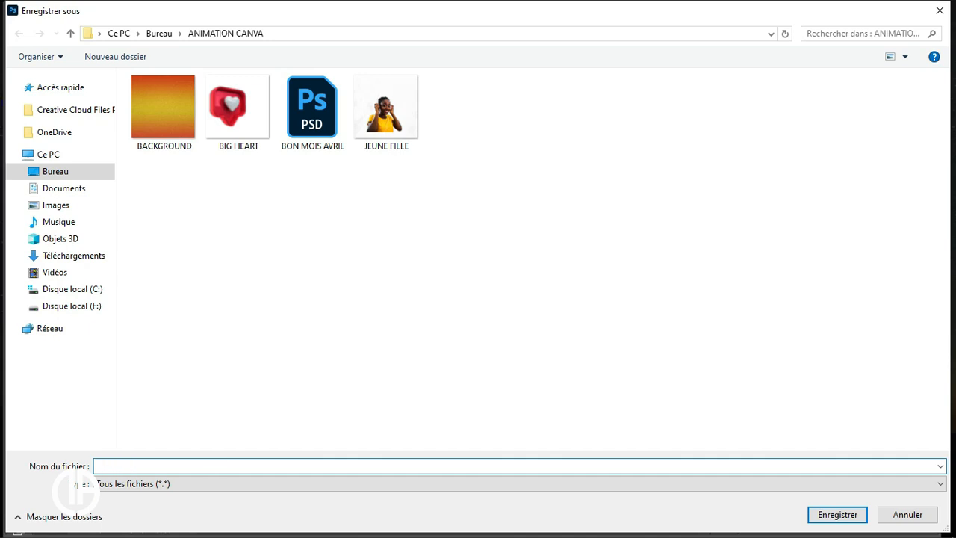
{"action": "type", "text": "ALL HEART"}
{"action": "key", "text": "Return"}
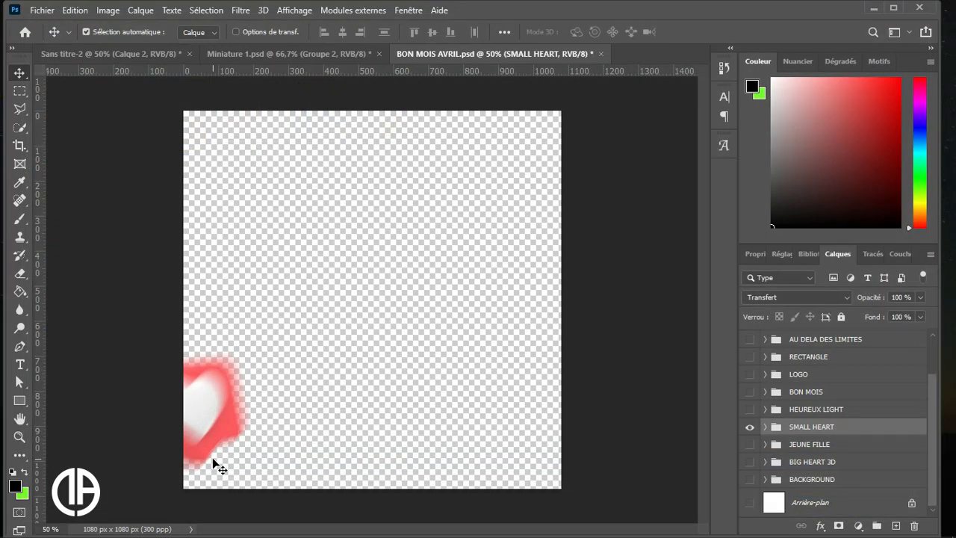
Open the ANIMATION CANVA folder on the desktop and check how the SMALL HEART image was exported
{"action": "left_click", "coordinate": [877, 9]}
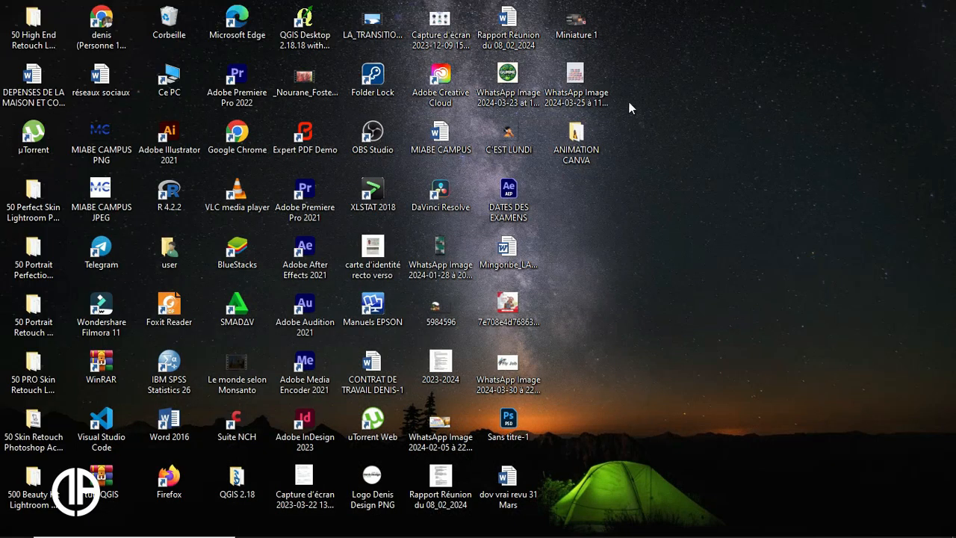
{"action": "double_click", "coordinate": [595, 146]}
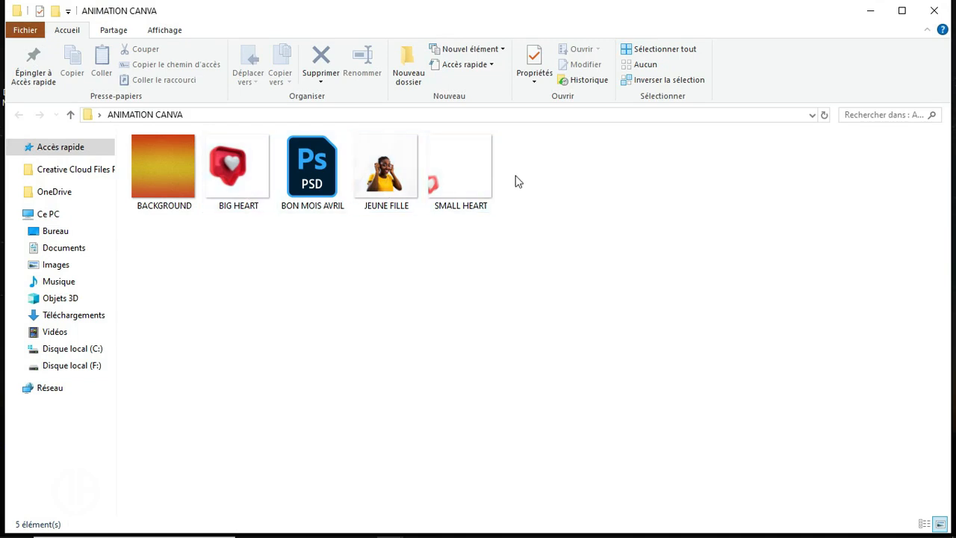
{"action": "left_click", "coordinate": [454, 170]}
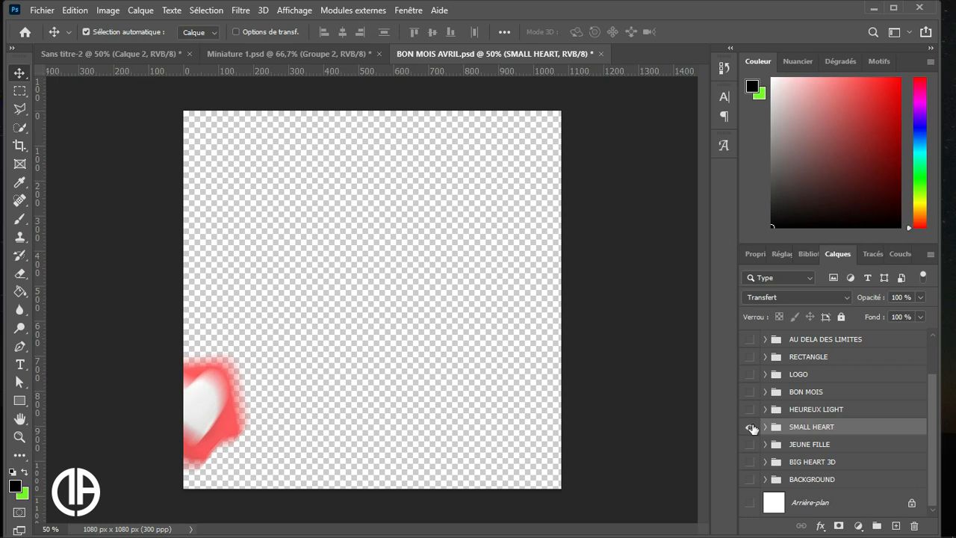
Show the HEUREUX LIGHT group instead of SMALL HEART and save it on the computer as a PNG named SOURIRE LIGHT
{"action": "left_click", "coordinate": [753, 428]}
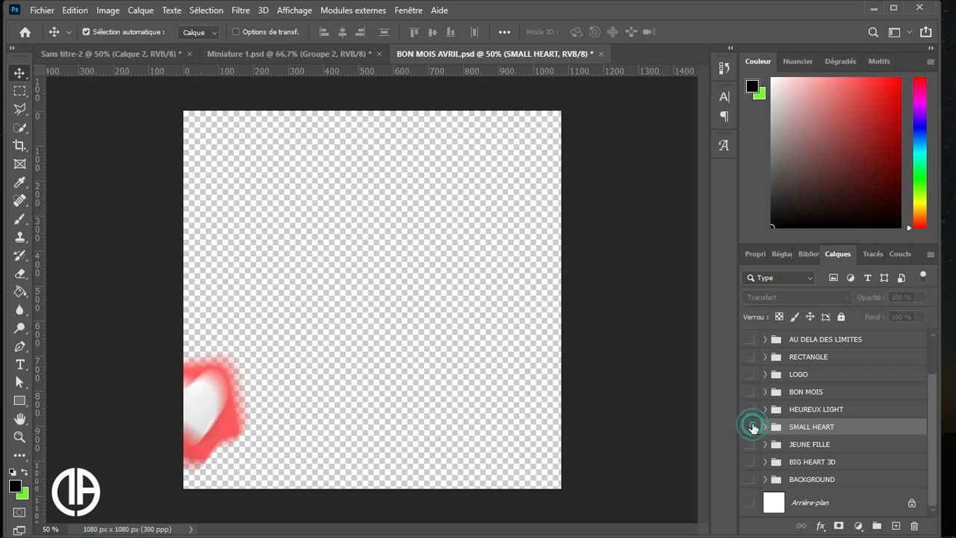
{"action": "left_click", "coordinate": [750, 411]}
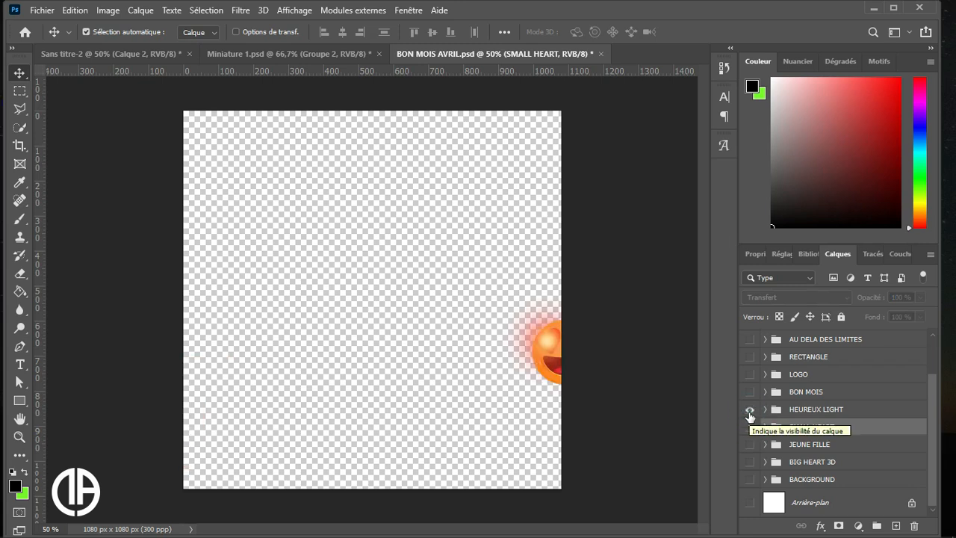
{"action": "left_click", "coordinate": [43, 10]}
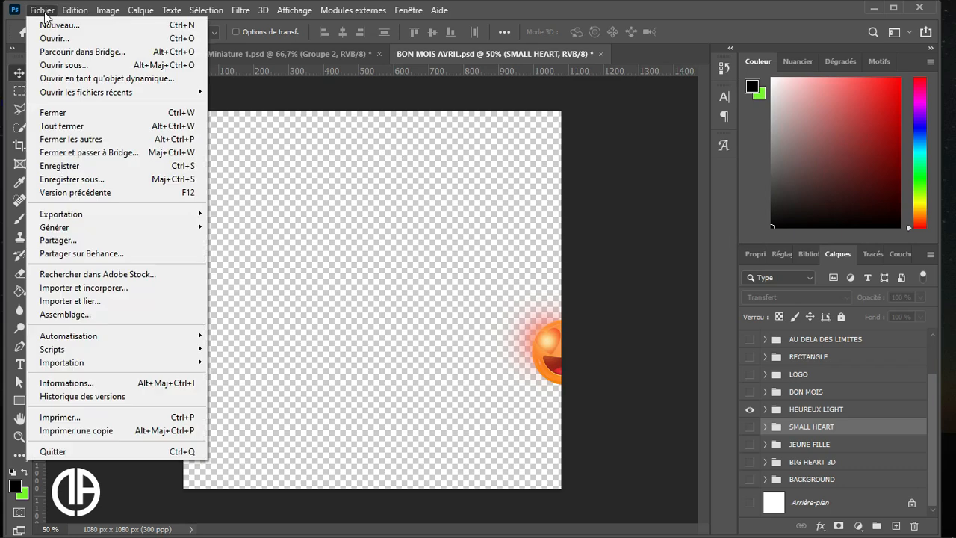
{"action": "left_click", "coordinate": [80, 183]}
{"action": "left_click", "coordinate": [523, 409]}
{"action": "left_click", "coordinate": [205, 406]}
{"action": "left_click", "coordinate": [111, 332]}
{"action": "left_click", "coordinate": [159, 386]}
{"action": "type", "text": "SOURIRE LIGHT"}
{"action": "key", "text": "Return"}
{"action": "key", "text": "Return"}
Show and select the BON MOIS group instead of HEUREUX LIGHT, and enlarge its title text with Free Transform
{"action": "left_click", "coordinate": [750, 409]}
{"action": "left_click", "coordinate": [750, 391]}
{"action": "left_click", "coordinate": [806, 391]}
{"action": "key", "text": "ctrl+t"}
{"action": "left_click_drag", "start_coordinate": [371, 241], "coordinate": [371, 293]}
{"action": "key", "text": "Return"}
Save the isolated title on the computer as a PNG named BON MOIS AVRIL with the offered PNG options
{"action": "left_click", "coordinate": [41, 10]}
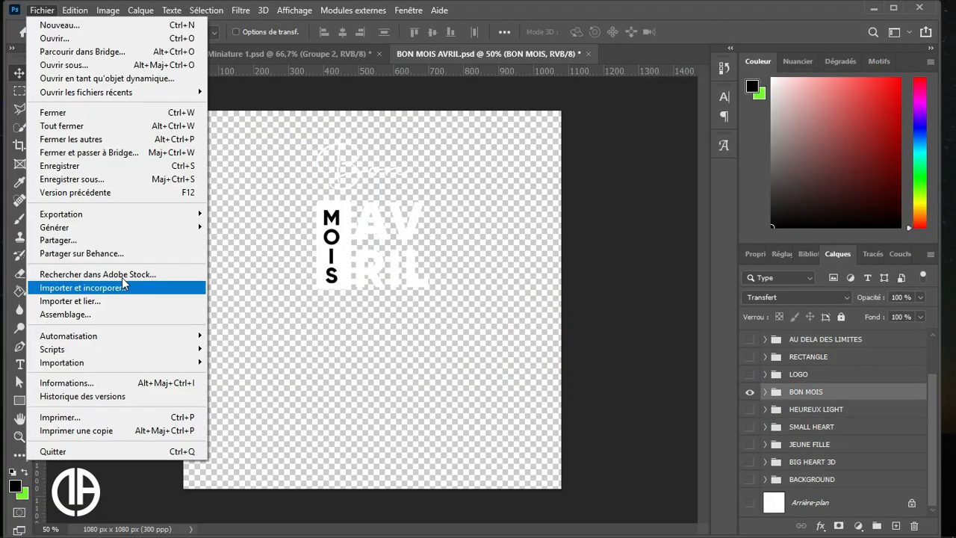
{"action": "left_click", "coordinate": [90, 176]}
{"action": "left_click", "coordinate": [581, 410]}
{"action": "left_click", "coordinate": [204, 403]}
{"action": "left_click", "coordinate": [131, 337]}
{"action": "key", "text": "Return"}
{"action": "key", "text": "Return"}
Show and select the LOGO group instead of BON MOIS, and enlarge the logo with Free Transform
{"action": "left_click", "coordinate": [750, 391]}
{"action": "left_click", "coordinate": [750, 374]}
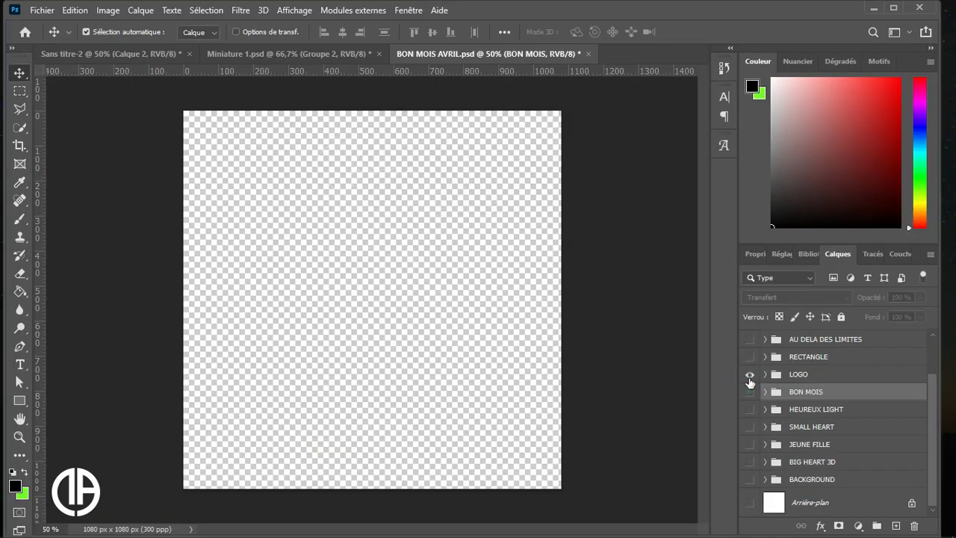
{"action": "left_click", "coordinate": [822, 379]}
{"action": "key", "text": "ctrl+t"}
{"action": "left_click_drag", "start_coordinate": [271, 150], "coordinate": [392, 236]}
{"action": "key", "text": "Return"}
Save the isolated logo on the computer as a PNG named LOGO with the offered PNG options
{"action": "left_click", "coordinate": [41, 9]}
{"action": "left_click", "coordinate": [90, 178]}
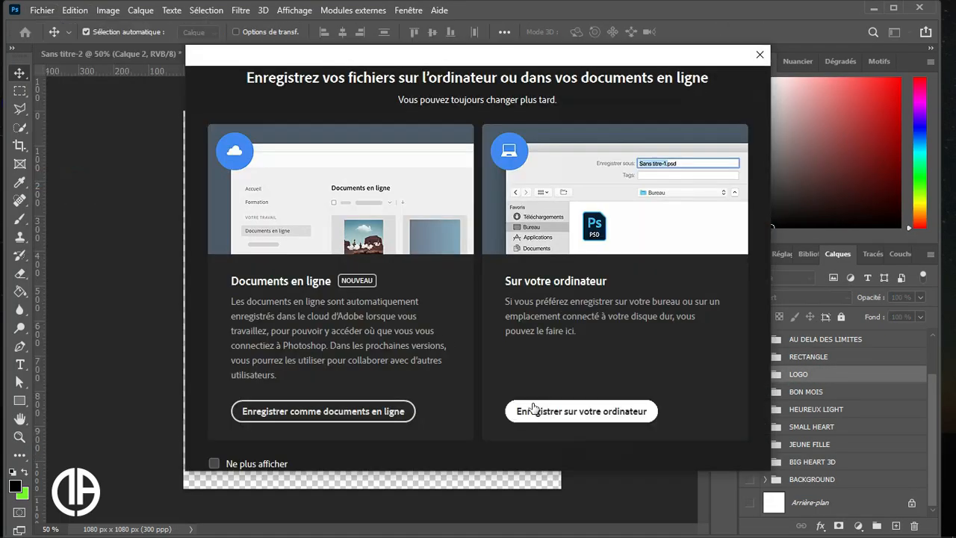
{"action": "left_click", "coordinate": [533, 406]}
{"action": "left_click", "coordinate": [171, 404]}
{"action": "left_click", "coordinate": [107, 337]}
{"action": "type", "text": "LOGO"}
{"action": "key", "text": "Return"}
{"action": "key", "text": "Return"}
Hide the LOGO group, then show and select the RECTANGLE group
{"action": "left_click", "coordinate": [750, 374]}
{"action": "left_click", "coordinate": [749, 356]}
{"action": "left_click", "coordinate": [810, 357]}
{"action": "left_click", "coordinate": [41, 10]}
{"action": "left_click", "coordinate": [106, 288]}
{"action": "key", "text": "Escape"}
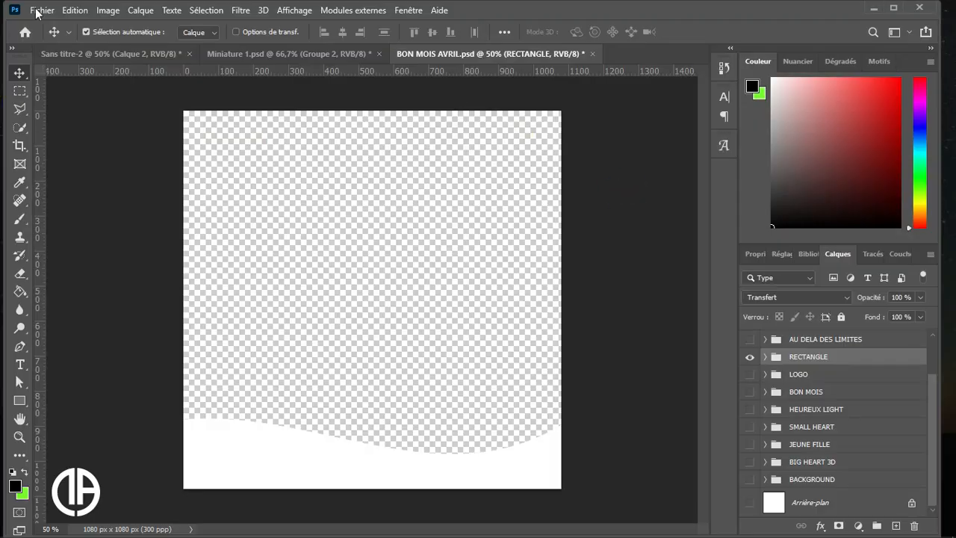
Save the isolated white wave shape on the computer as a PNG named RECTANGLE with the offered PNG options
{"action": "left_click", "coordinate": [41, 10]}
{"action": "left_click", "coordinate": [89, 177]}
{"action": "left_click", "coordinate": [581, 411]}
{"action": "left_click", "coordinate": [217, 403]}
{"action": "left_click", "coordinate": [106, 337]}
{"action": "type", "text": "REC"}
{"action": "key", "text": "Return"}
{"action": "key", "text": "Return"}
Hide the RECTANGLE group, show and select AU DELA DES LIMITES, and adjust its quote text with Free Transform
{"action": "scroll", "coordinate": [777, 381], "scroll_direction": "up", "scroll_amount": 2}
{"action": "left_click", "coordinate": [749, 406]}
{"action": "left_click", "coordinate": [749, 389]}
{"action": "left_click", "coordinate": [320, 437]}
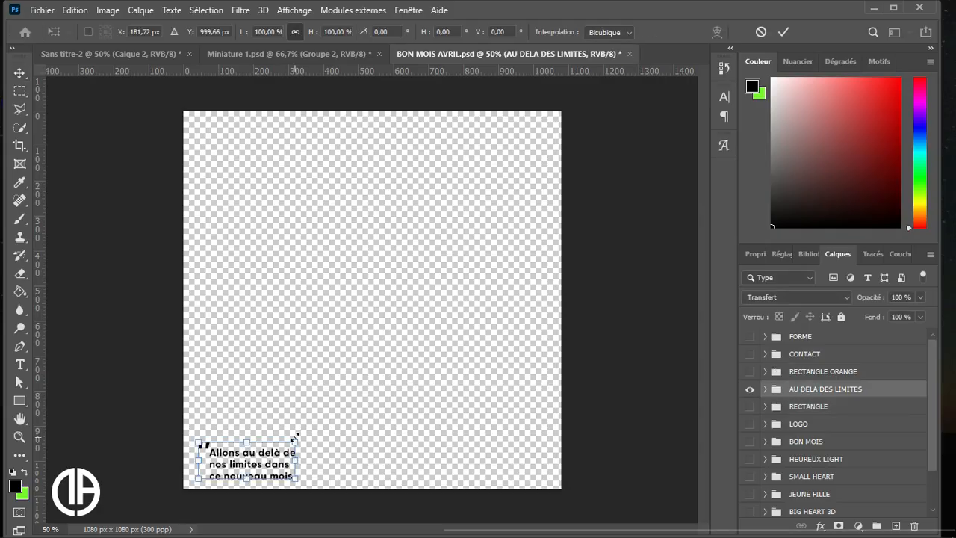
Save the isolated quote on the computer as a PNG named AU DELA DES LIMITES with the offered PNG options
{"action": "left_click", "coordinate": [49, 11]}
{"action": "left_click", "coordinate": [90, 179]}
{"action": "left_click", "coordinate": [534, 410]}
{"action": "left_click", "coordinate": [180, 403]}
{"action": "left_click", "coordinate": [119, 337]}
{"action": "type", "text": "AU DELA DES L"}
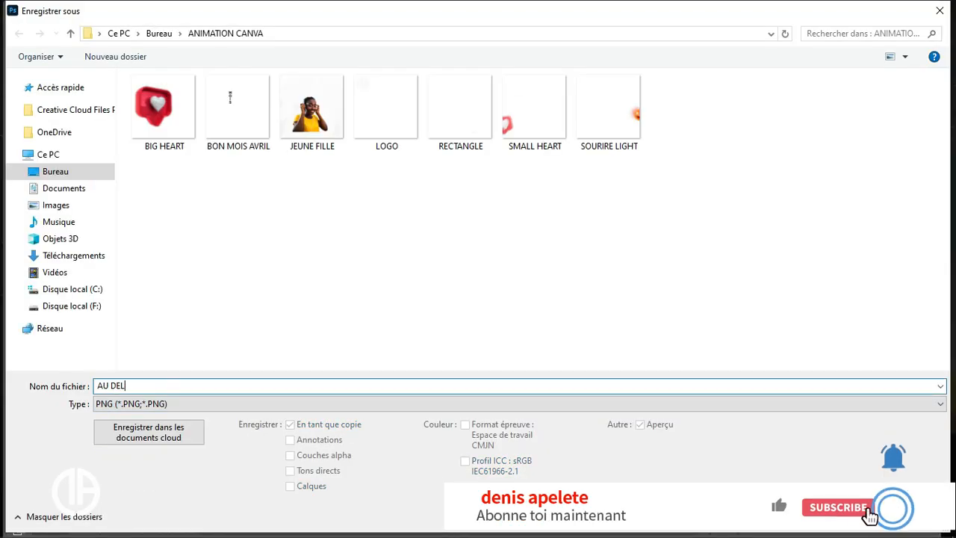
{"action": "key", "text": "Return"}
{"action": "key", "text": "Return"}
Show and select the RECTANGLE ORANGE group instead of AU DELA DES LIMITES, and enlarge the orange line with Free Transform
{"action": "left_click", "coordinate": [750, 389]}
{"action": "left_click", "coordinate": [749, 371]}
{"action": "left_click", "coordinate": [799, 373]}
{"action": "key", "text": "ctrl+t"}
{"action": "left_click_drag", "start_coordinate": [377, 467], "coordinate": [417, 479]}
{"action": "key", "text": "Return"}
Save the isolated orange line on the computer as a PNG named RECTANGLE ORANGE with the offered PNG options
{"action": "left_click", "coordinate": [42, 11]}
{"action": "left_click", "coordinate": [90, 178]}
{"action": "left_click", "coordinate": [445, 407]}
{"action": "left_click", "coordinate": [119, 336]}
{"action": "type", "text": "RECTANGLE ORANGE"}
{"action": "key", "text": "Return"}
{"action": "key", "text": "Return"}
Show and select the CONTACT group instead of RECTANGLE ORANGE, and save the isolated contact line as its own image on the computer
{"action": "left_click", "coordinate": [750, 371]}
{"action": "left_click", "coordinate": [750, 354]}
{"action": "left_click", "coordinate": [804, 354]}
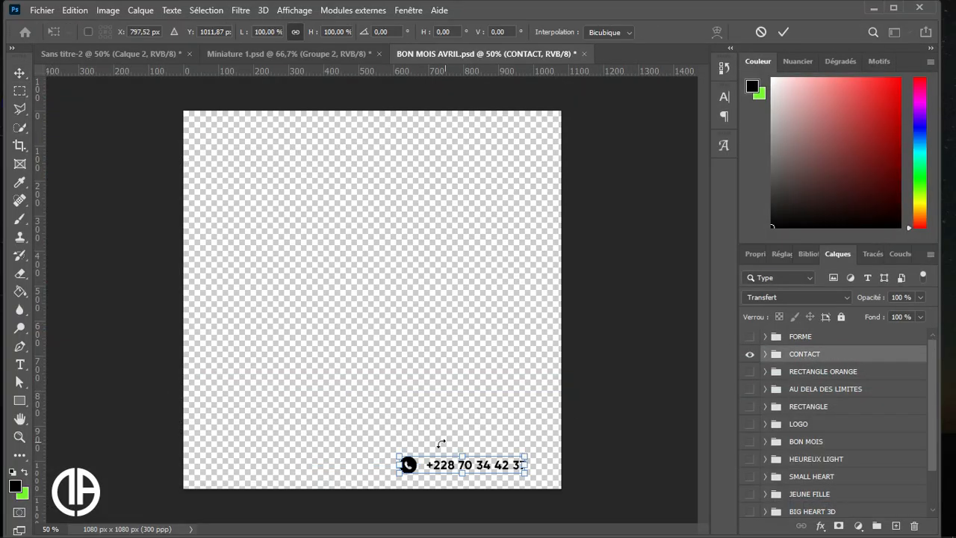
{"action": "left_click", "coordinate": [41, 11]}
{"action": "left_click", "coordinate": [89, 179]}
{"action": "left_click", "coordinate": [580, 407]}
{"action": "left_click", "coordinate": [147, 386]}
{"action": "key", "text": "Return"}
{"action": "key", "text": "Return"}
Show the FORME group instead of CONTACT and save it on the computer as a PNG named FORME
{"action": "left_click", "coordinate": [749, 353]}
{"action": "left_click", "coordinate": [750, 336]}
{"action": "left_click", "coordinate": [41, 11]}
{"action": "left_click", "coordinate": [103, 179]}
{"action": "left_click", "coordinate": [623, 409]}
{"action": "type", "text": "FORME"}
{"action": "left_click", "coordinate": [253, 403]}
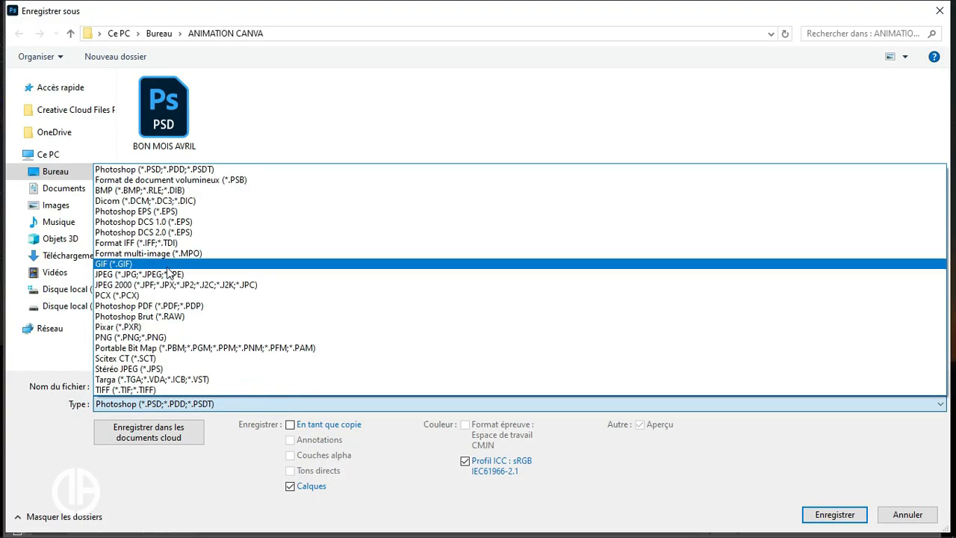
{"action": "left_click", "coordinate": [131, 336]}
{"action": "key", "text": "Return"}
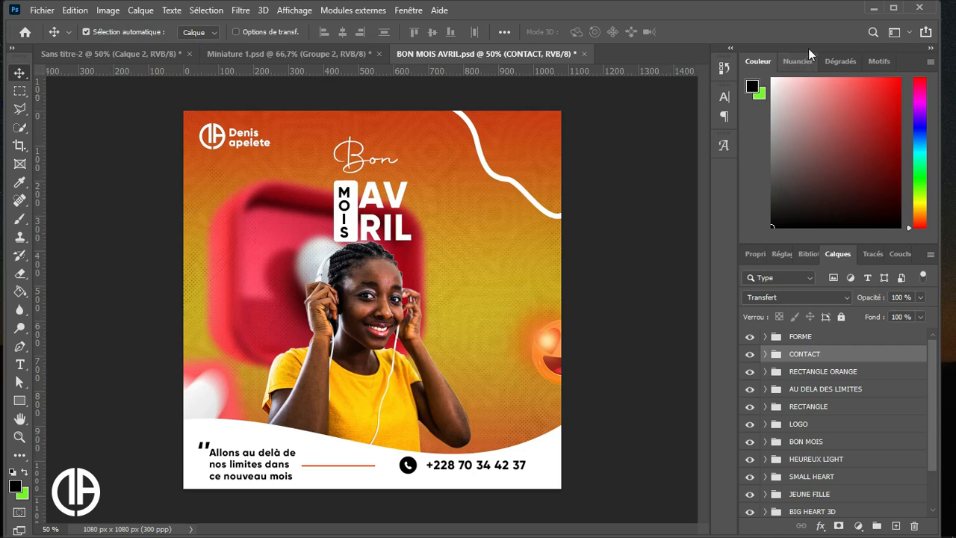
Switch from Photoshop to Chrome, search Google for CANVA and open Canva's official website
{"action": "left_click", "coordinate": [871, 12]}
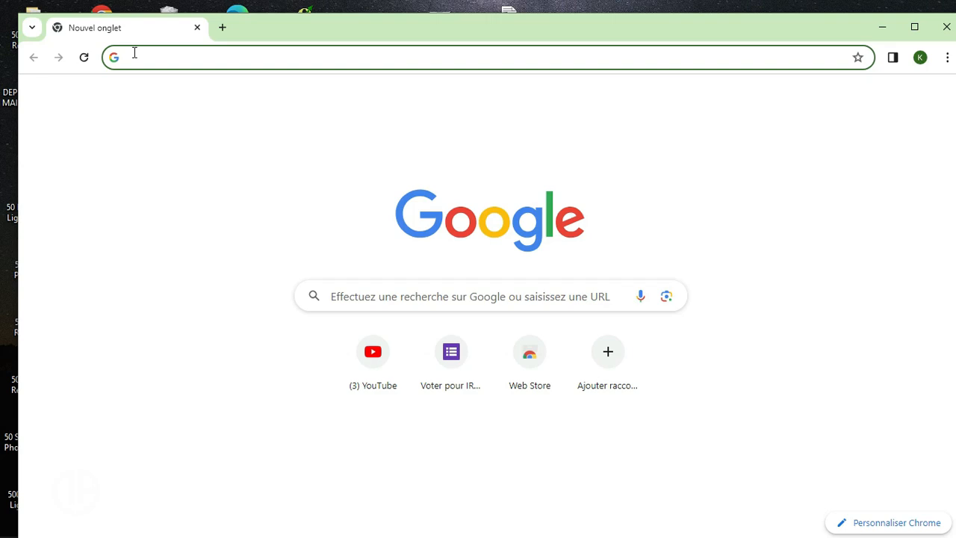
{"action": "type", "text": "C"}
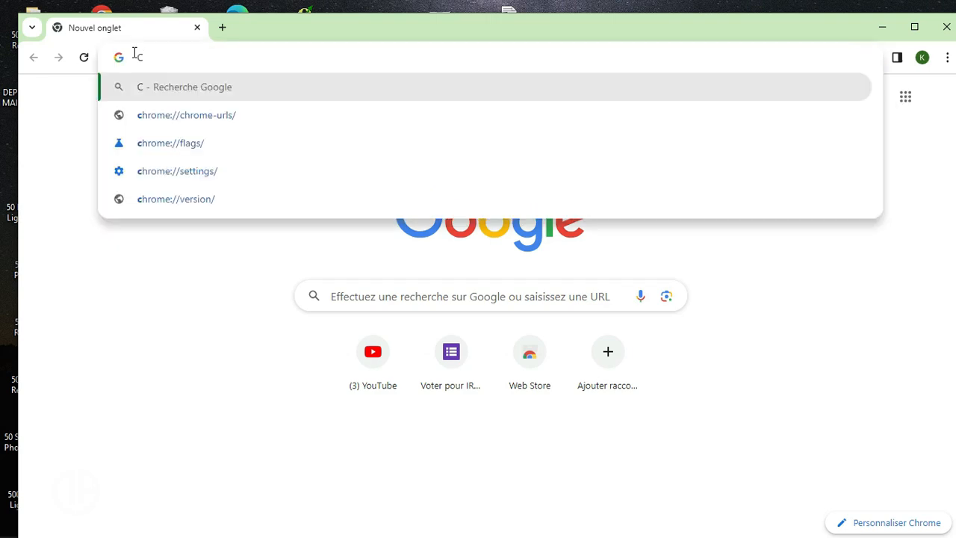
{"action": "type", "text": "ANVA"}
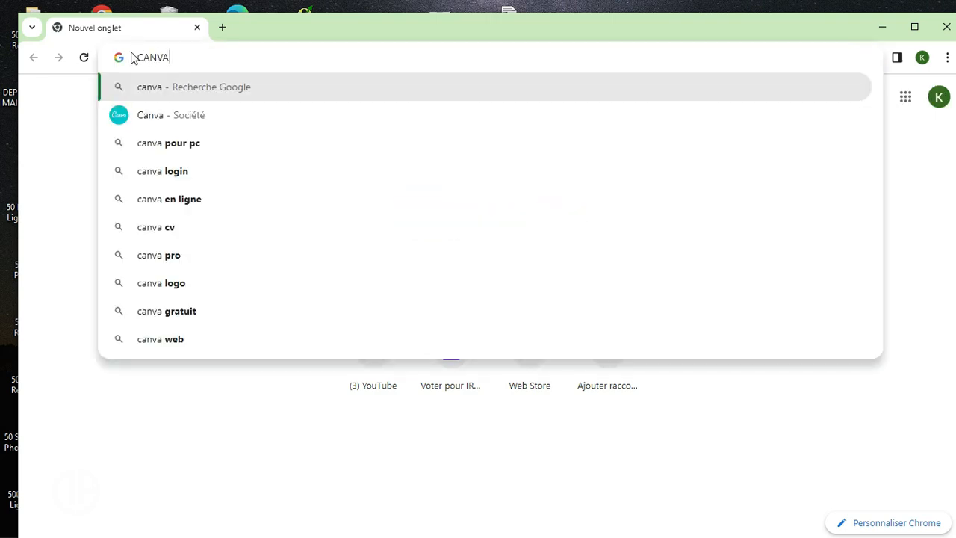
{"action": "left_click", "coordinate": [191, 116]}
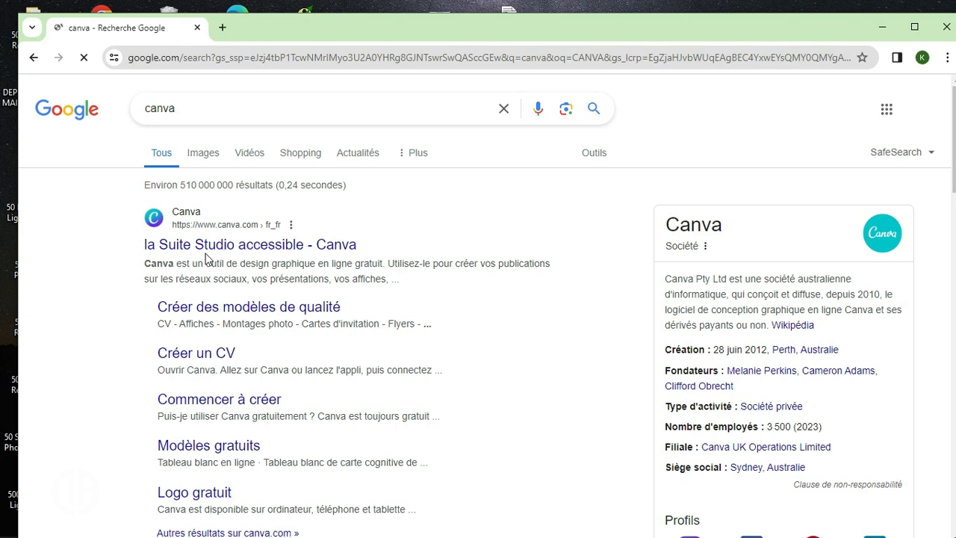
{"action": "left_click", "coordinate": [254, 244]}
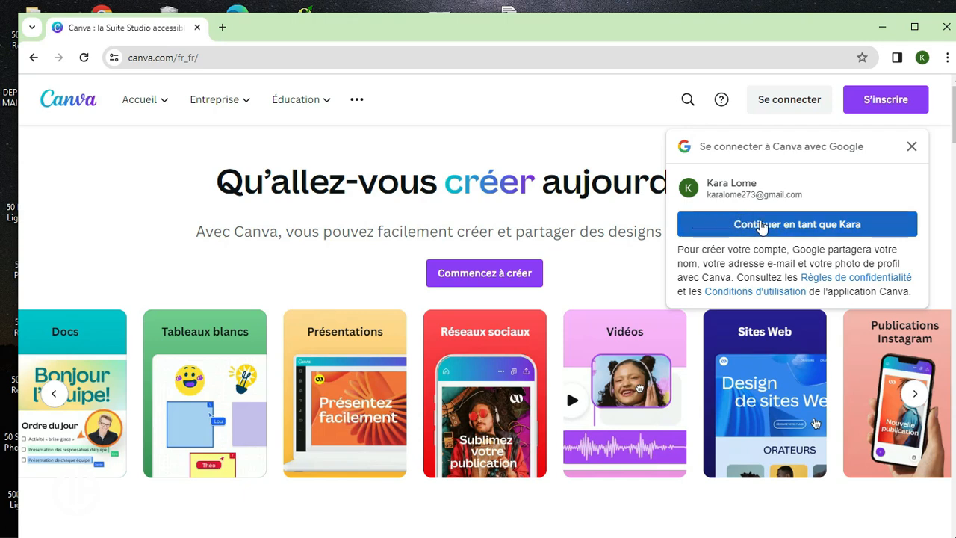
Sign in to Canva with the suggested Google account and complete the onboarding for Personnel use, postponing the Canva Pro trial
{"action": "left_click", "coordinate": [790, 223]}
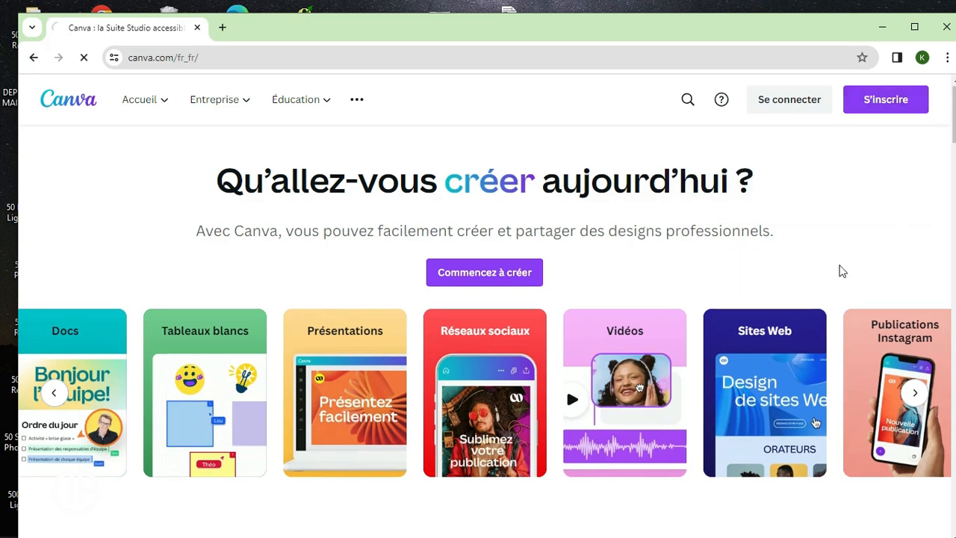
{"action": "scroll", "coordinate": [841, 271], "scroll_direction": "down", "scroll_amount": 3}
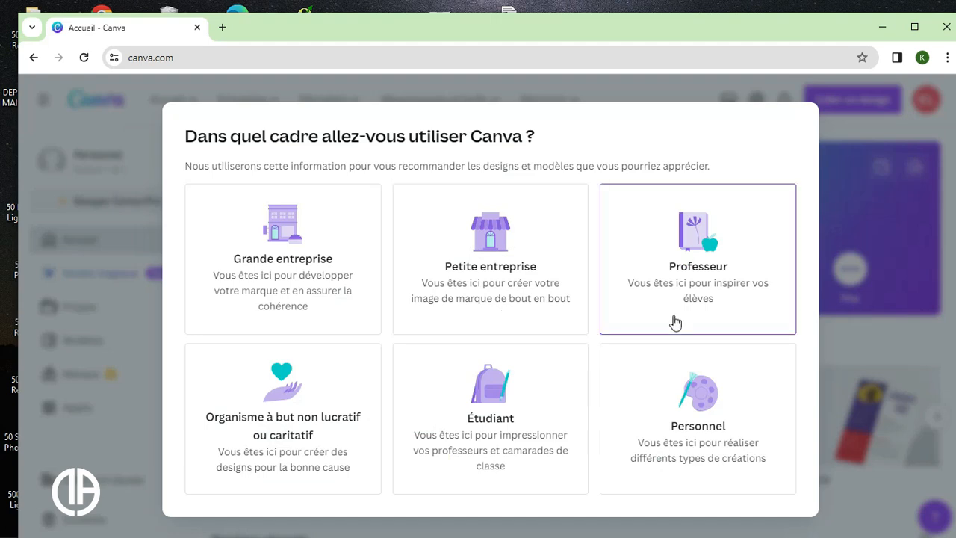
{"action": "left_click", "coordinate": [840, 343]}
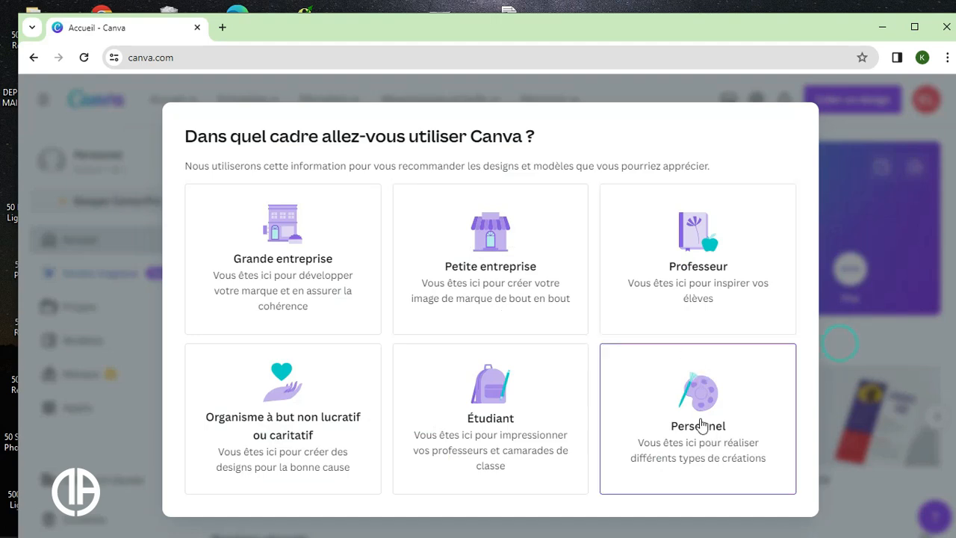
{"action": "left_click", "coordinate": [701, 424]}
{"action": "left_click", "coordinate": [698, 420]}
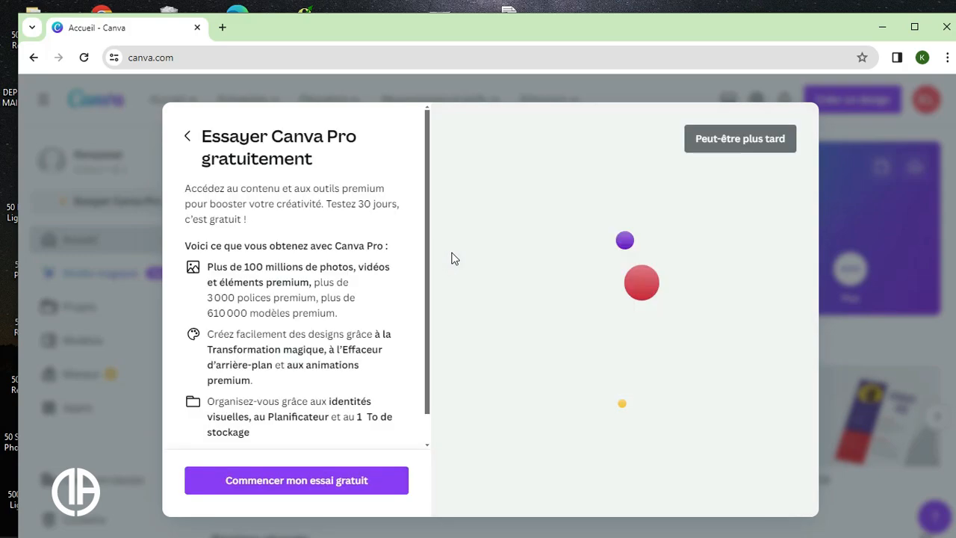
{"action": "left_click", "coordinate": [731, 143]}
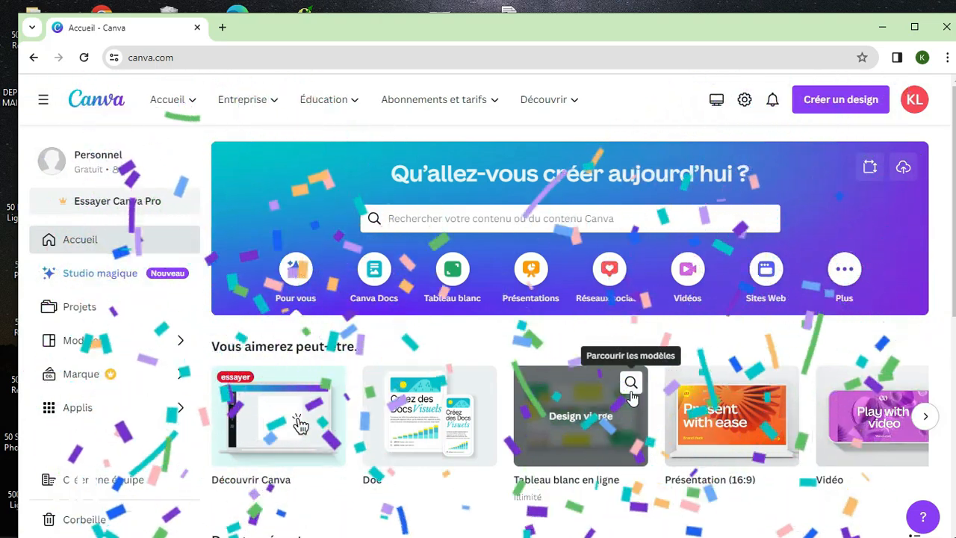
Create a new blank Publication Instagram (Carré) design of 1080 × 1080 px
{"action": "scroll", "coordinate": [631, 398], "scroll_direction": "down", "scroll_amount": 3}
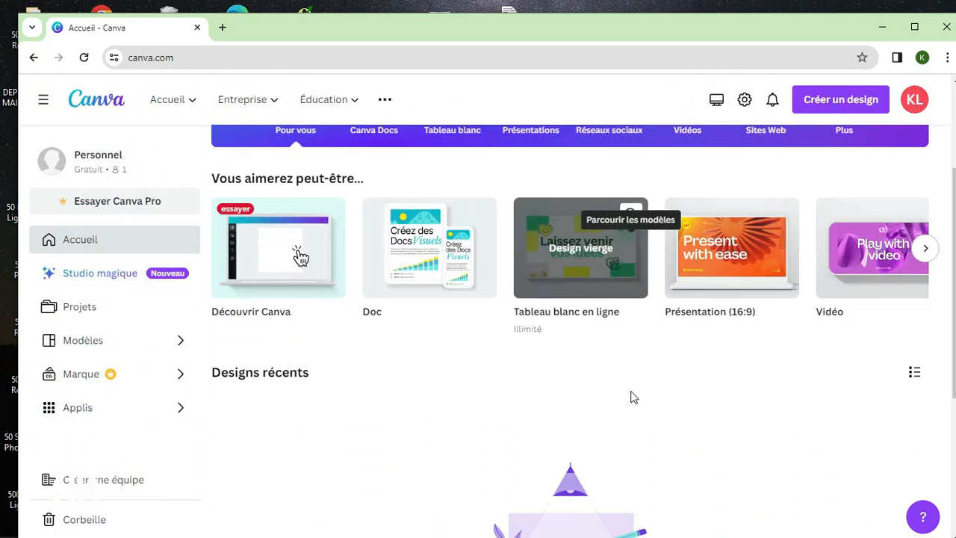
{"action": "scroll", "coordinate": [631, 398], "scroll_direction": "down", "scroll_amount": 3}
{"action": "scroll", "coordinate": [633, 396], "scroll_direction": "up", "scroll_amount": 5}
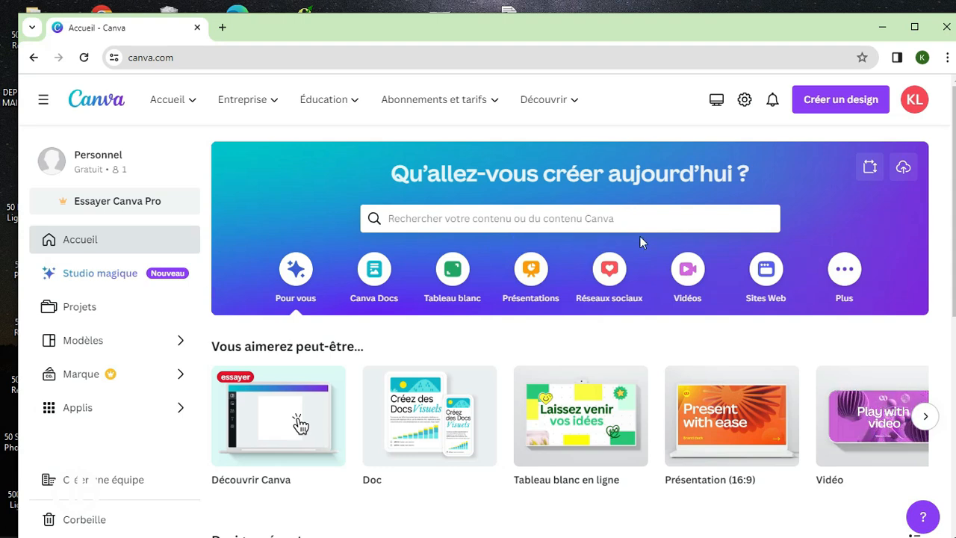
{"action": "left_click", "coordinate": [834, 107]}
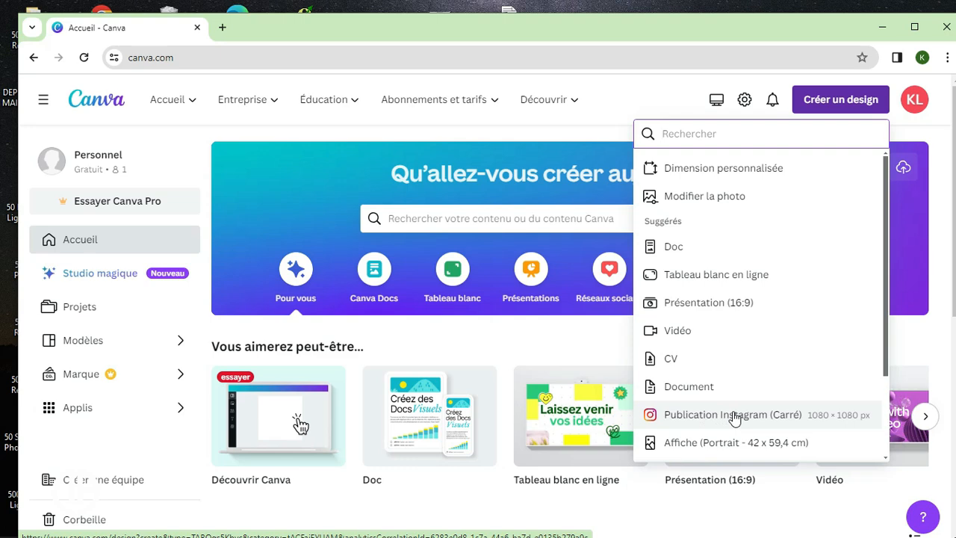
{"action": "left_click", "coordinate": [735, 418]}
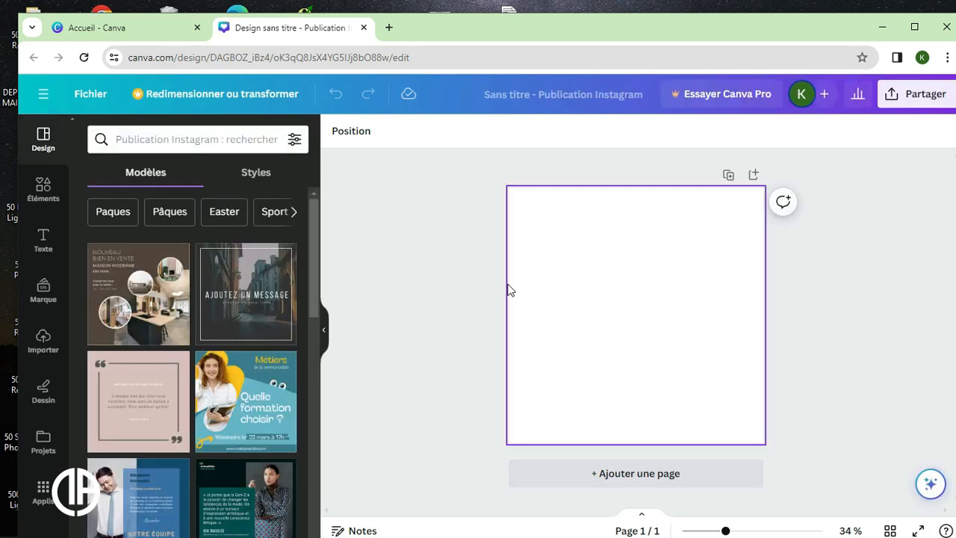
{"action": "left_click", "coordinate": [90, 97]}
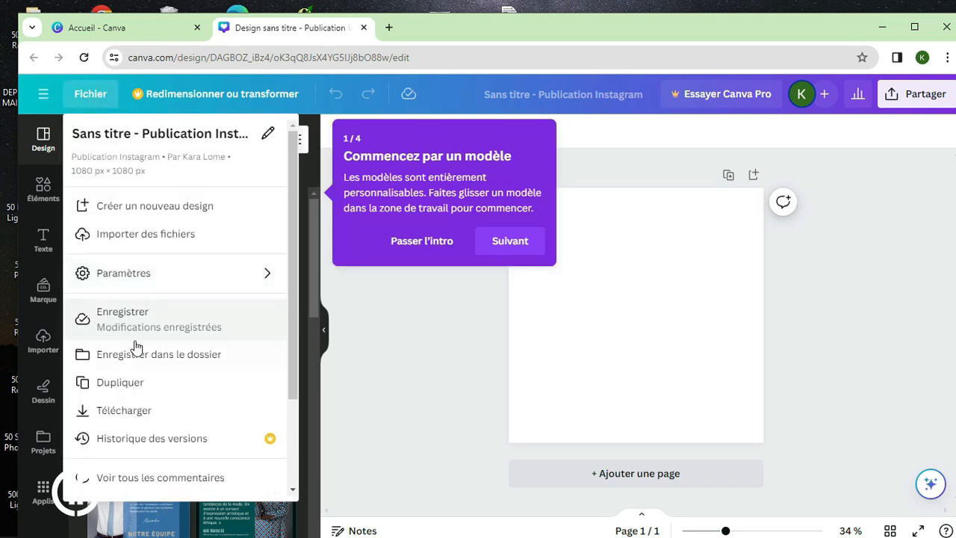
{"action": "left_click", "coordinate": [392, 360]}
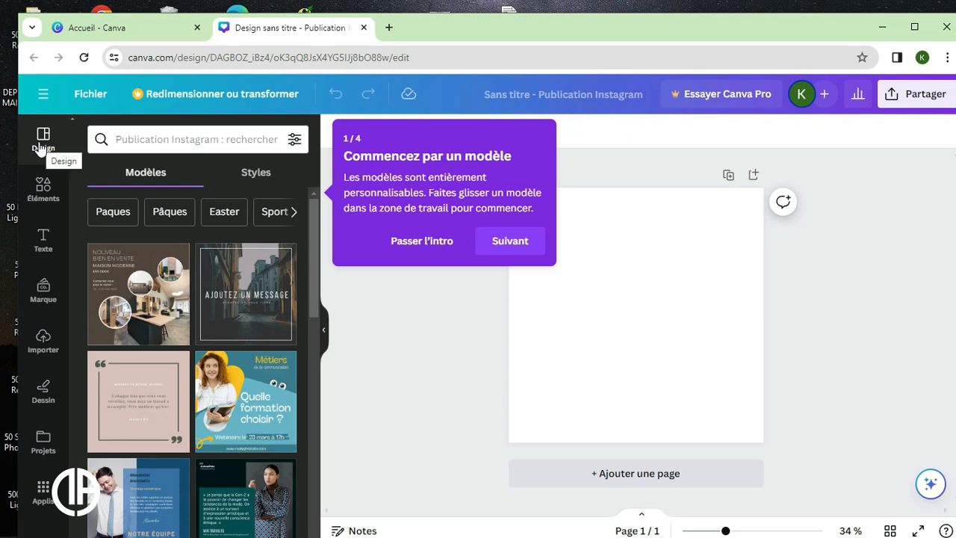
Search the design templates for AFFICHE ANNIVERSAIRE, browse the suggested models and clear the search
{"action": "left_click", "coordinate": [143, 136]}
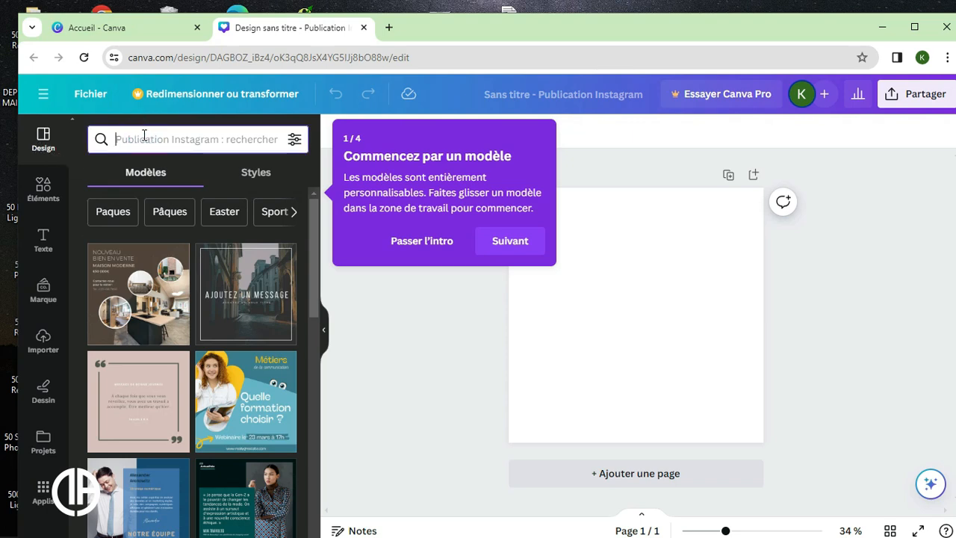
{"action": "type", "text": "AFFICHE"}
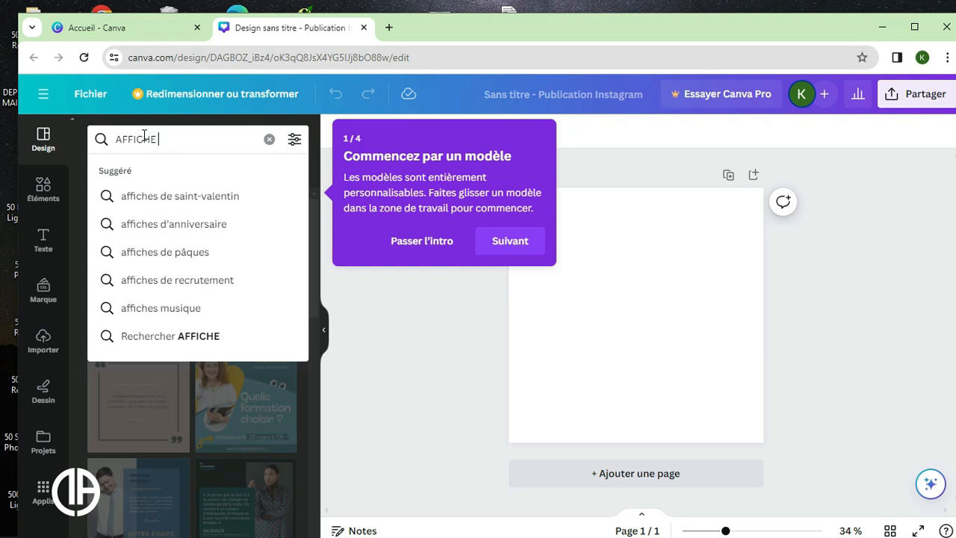
{"action": "type", "text": " ANNIVERSAIRE"}
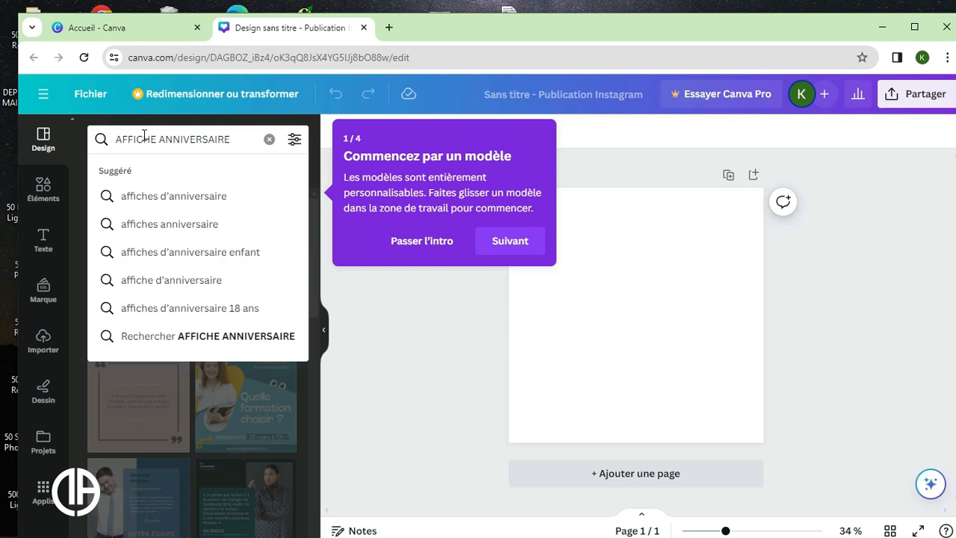
{"action": "key", "text": "Return"}
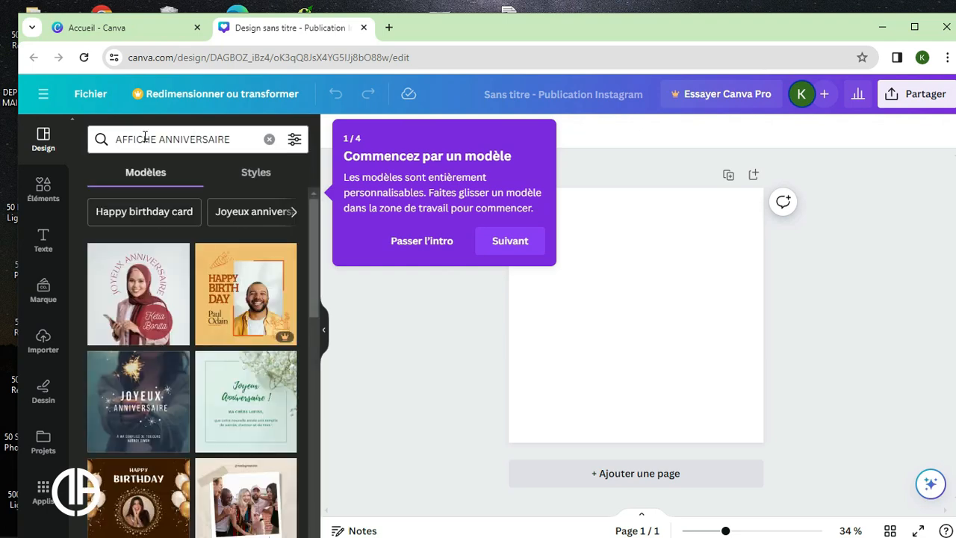
{"action": "scroll", "coordinate": [241, 361], "scroll_direction": "down", "scroll_amount": 3}
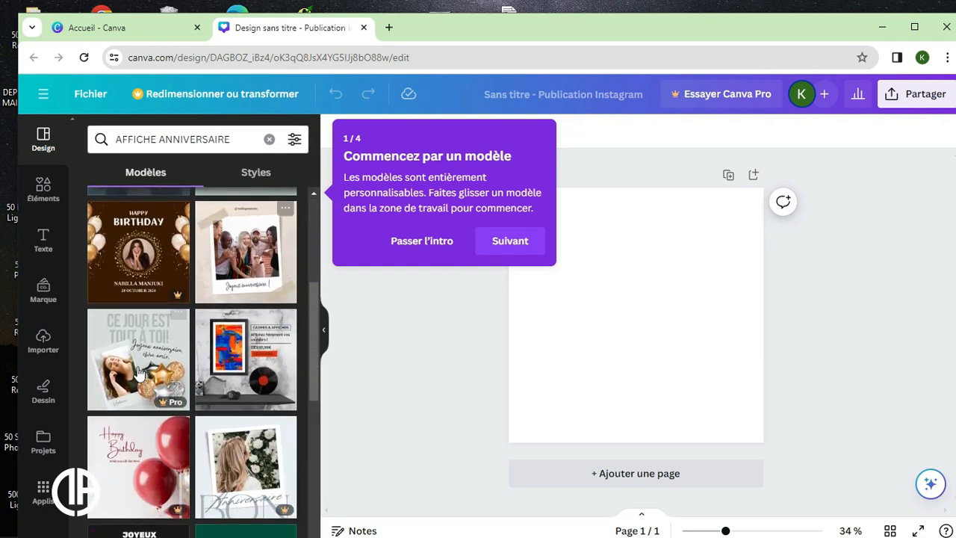
{"action": "scroll", "coordinate": [160, 440], "scroll_direction": "down", "scroll_amount": 2}
{"action": "scroll", "coordinate": [160, 439], "scroll_direction": "down", "scroll_amount": 5}
{"action": "scroll", "coordinate": [160, 438], "scroll_direction": "up", "scroll_amount": 10}
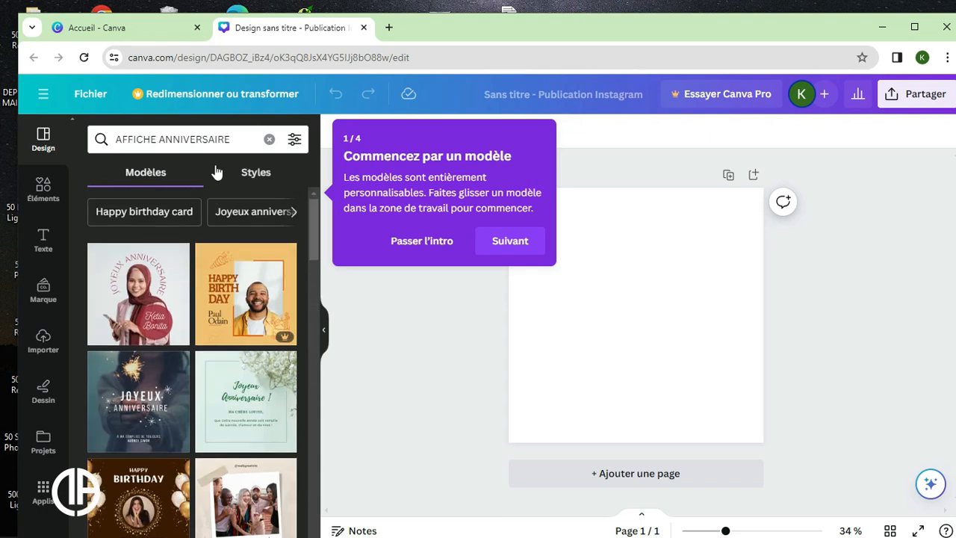
{"action": "left_click", "coordinate": [269, 139]}
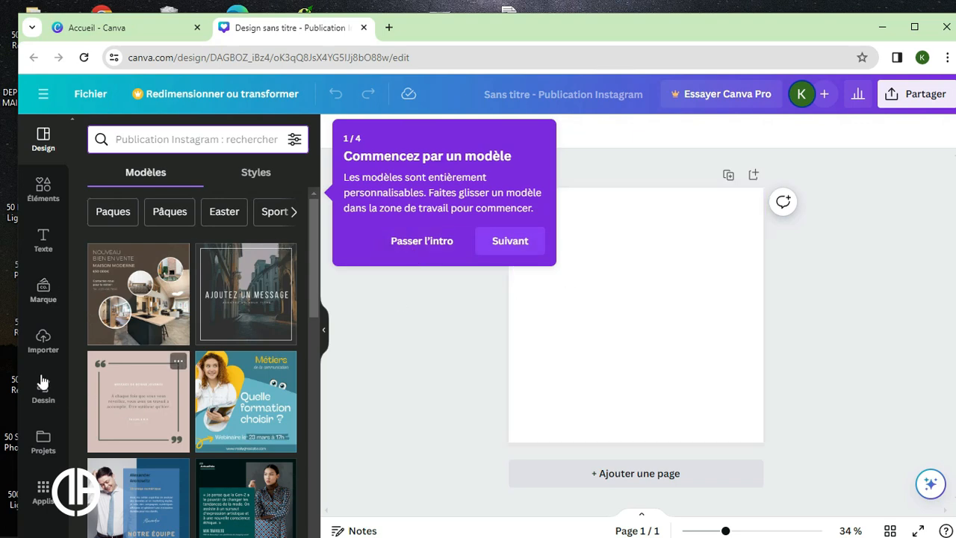
Import all the images from the ANIMATION CANVA folder on the desktop, from AU DELA DES LIMITES to SOURIRE LIGHT, into the uploads
{"action": "left_click", "coordinate": [43, 339]}
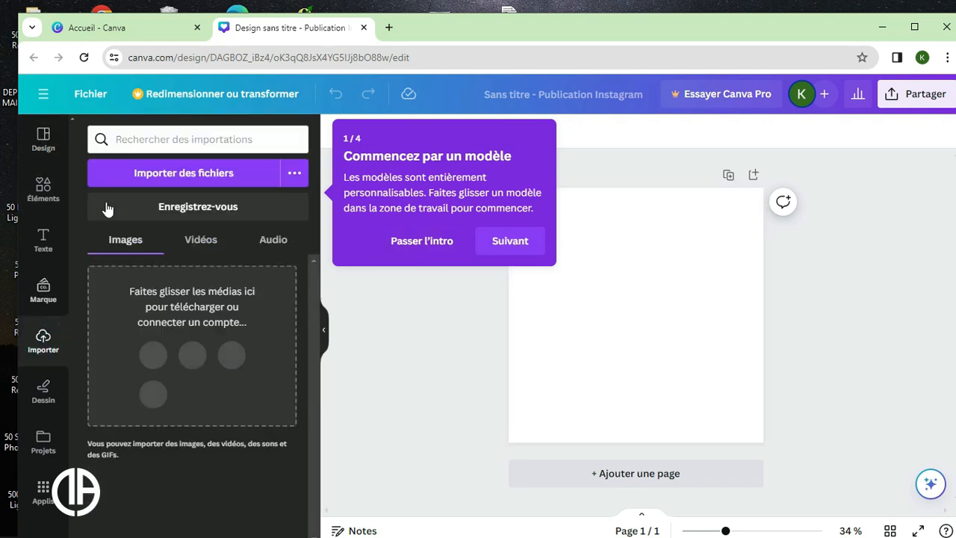
{"action": "left_click", "coordinate": [181, 174]}
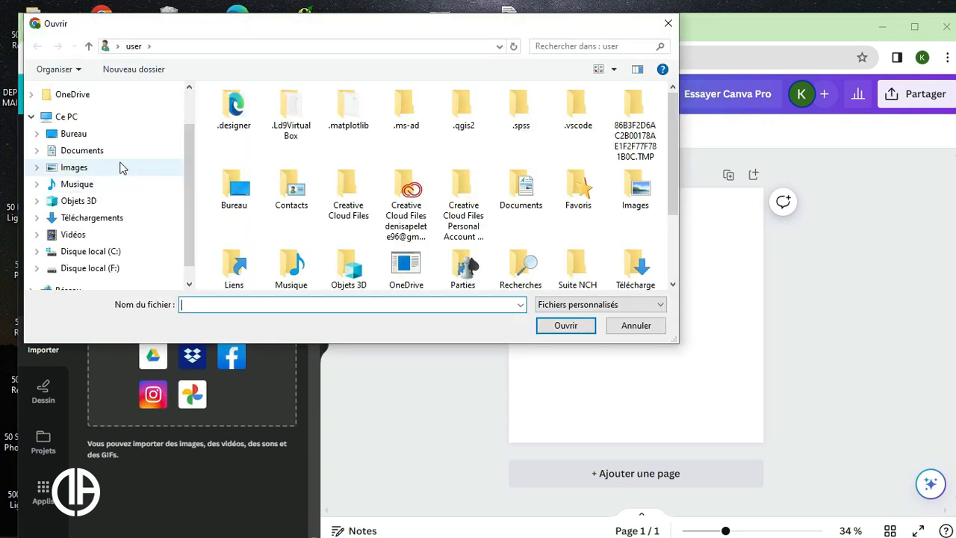
{"action": "left_click", "coordinate": [105, 151]}
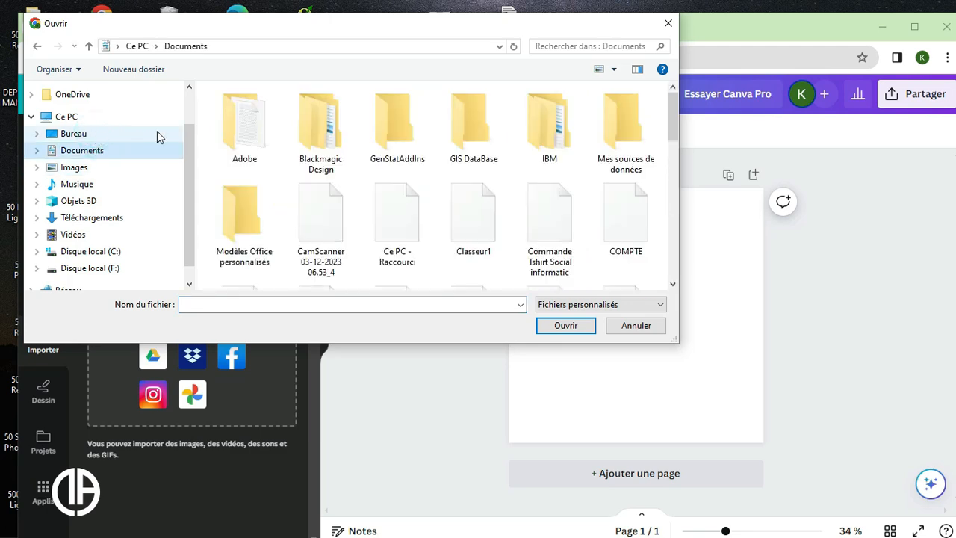
{"action": "left_click", "coordinate": [105, 136]}
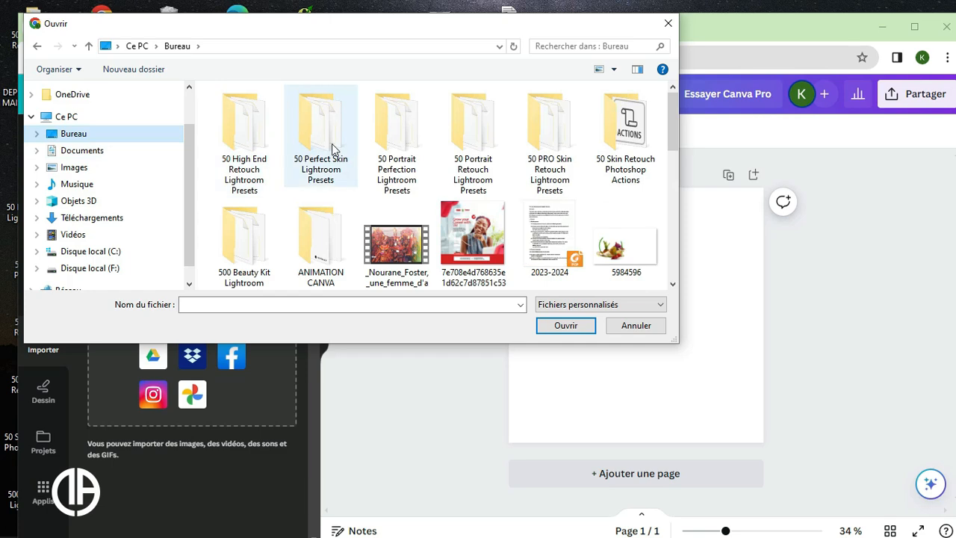
{"action": "double_click", "coordinate": [337, 227]}
{"action": "left_click", "coordinate": [250, 166]}
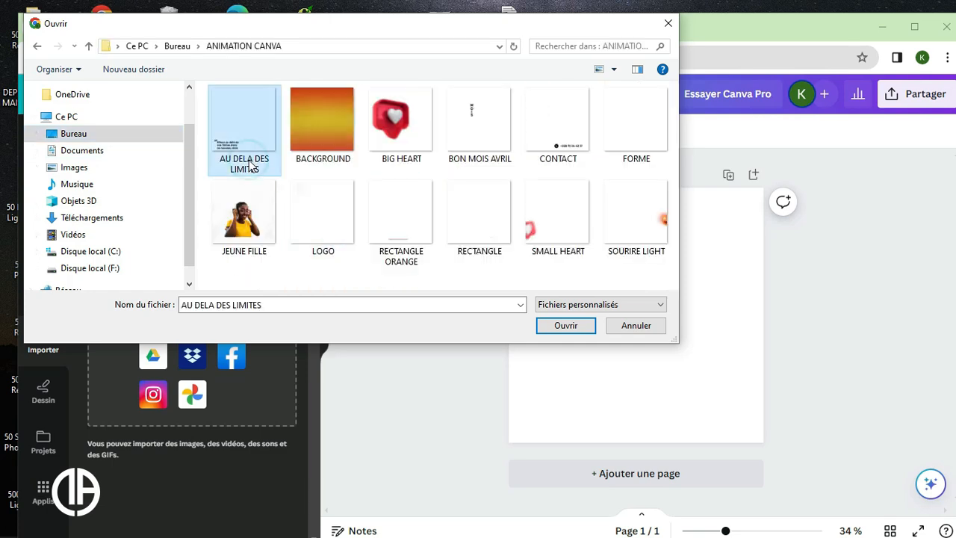
{"action": "double_click", "coordinate": [250, 156]}
{"action": "left_click", "coordinate": [612, 215], "text": "shift"}
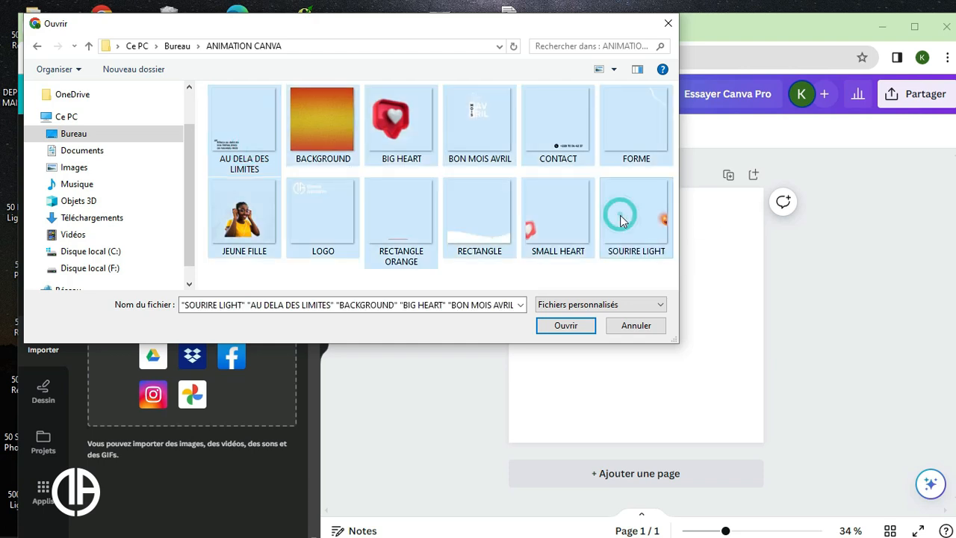
{"action": "left_click", "coordinate": [565, 326]}
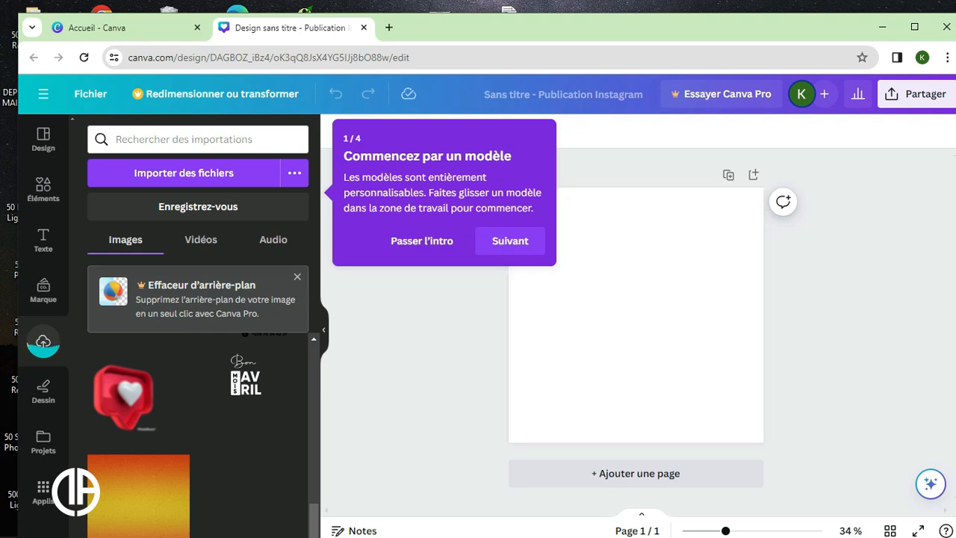
Skip the intro tour, and place the uploaded orange and yellow background image so that it fills the whole page
{"action": "left_click", "coordinate": [438, 313]}
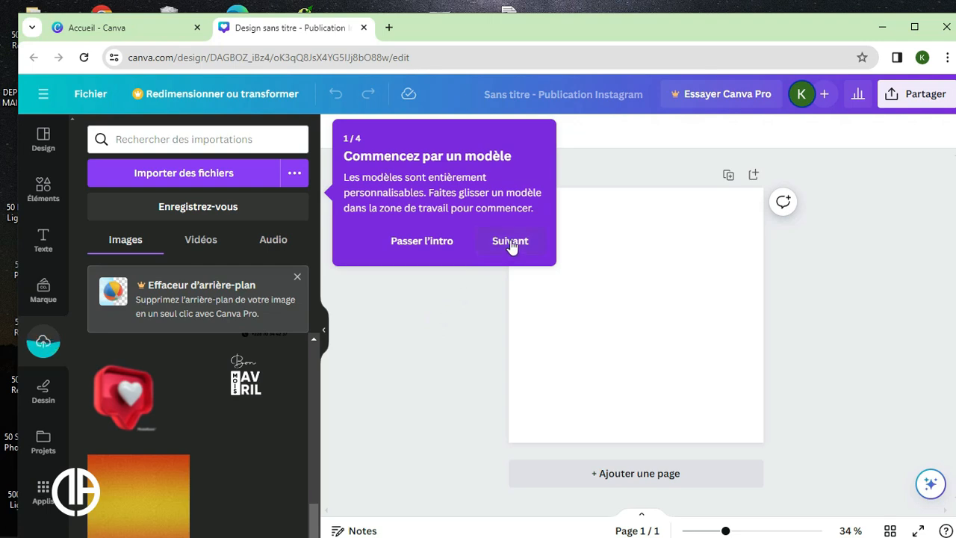
{"action": "left_click", "coordinate": [435, 239]}
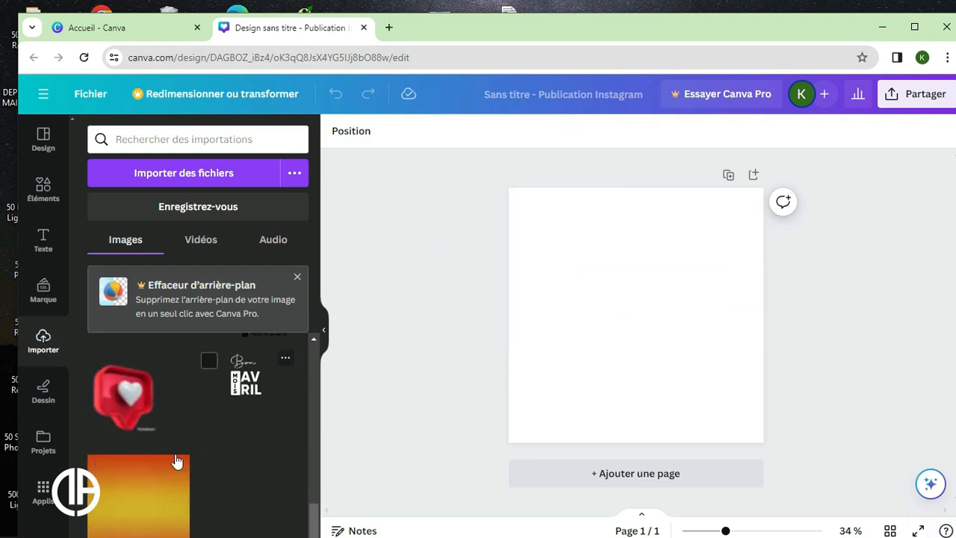
{"action": "left_click", "coordinate": [148, 498]}
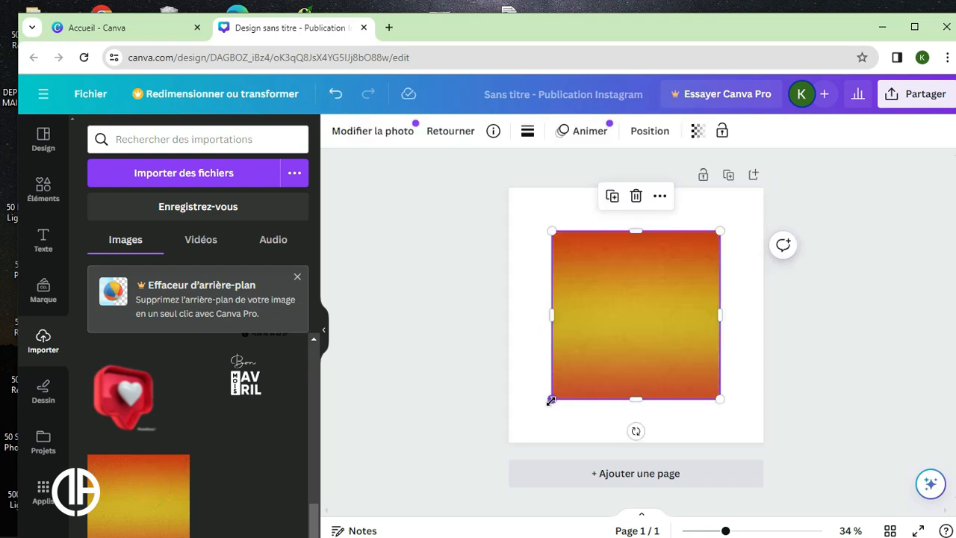
{"action": "left_click_drag", "start_coordinate": [551, 399], "coordinate": [509, 442]}
{"action": "left_click_drag", "start_coordinate": [720, 231], "coordinate": [763, 188]}
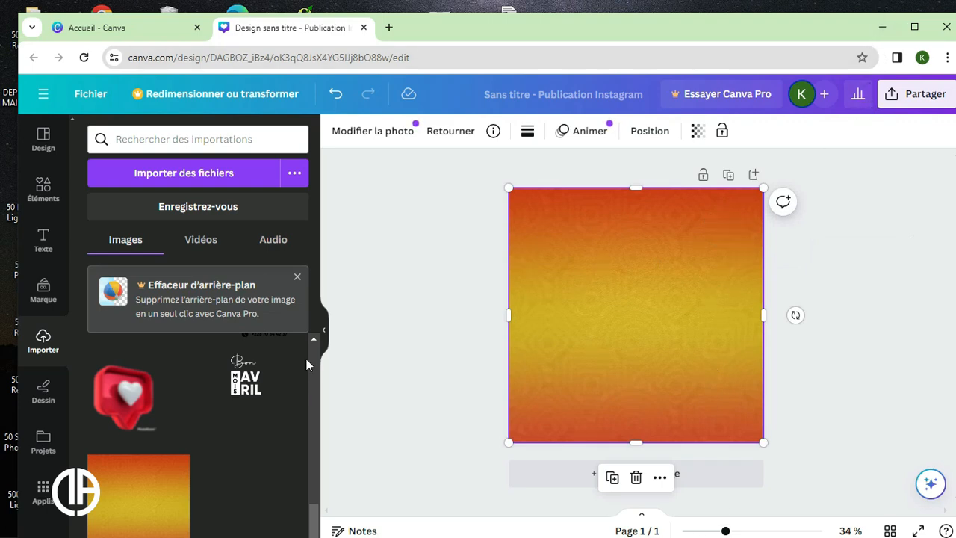
Place the uploaded red heart notification image on the page and enlarge it behind the poster's centre
{"action": "left_click", "coordinate": [125, 407]}
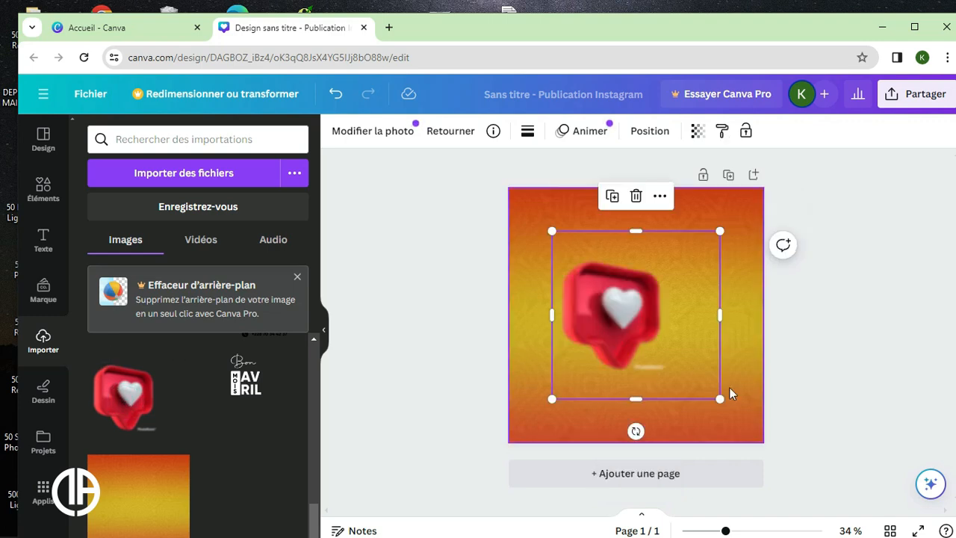
{"action": "left_click_drag", "start_coordinate": [716, 400], "coordinate": [744, 424]}
{"action": "left_click_drag", "start_coordinate": [552, 230], "coordinate": [548, 227]}
{"action": "key", "text": "ctrl+z"}
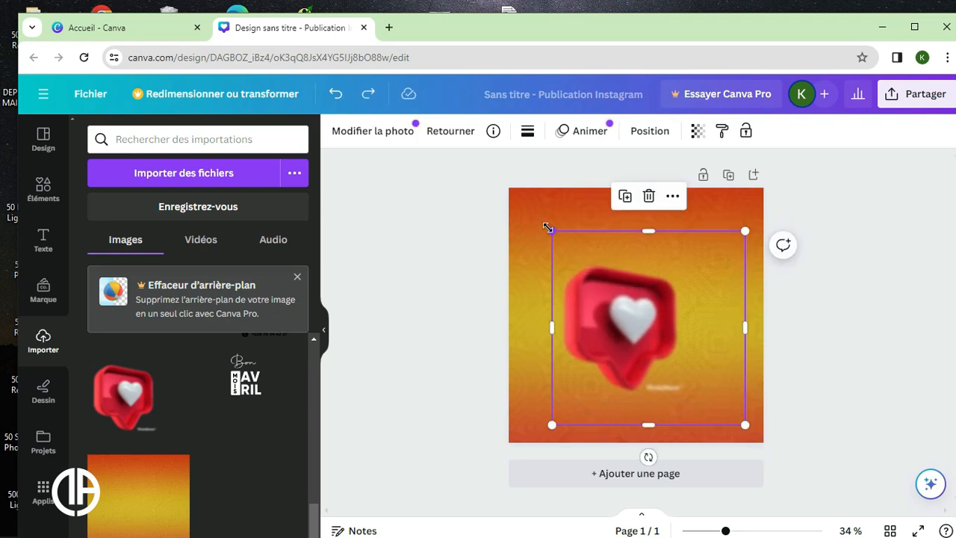
{"action": "left_click_drag", "start_coordinate": [551, 230], "coordinate": [543, 224]}
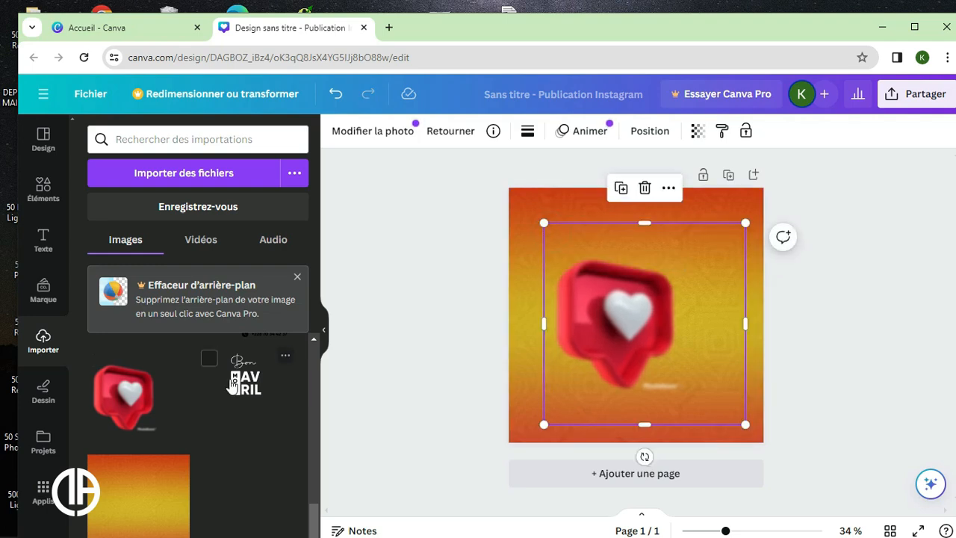
Add the uploaded image of the woman with headphones, enlarge it to nearly the full page and shift it slightly right
{"action": "scroll", "coordinate": [232, 386], "scroll_direction": "down", "scroll_amount": 5}
{"action": "key", "text": "ctrl+z"}
{"action": "left_click", "coordinate": [128, 442]}
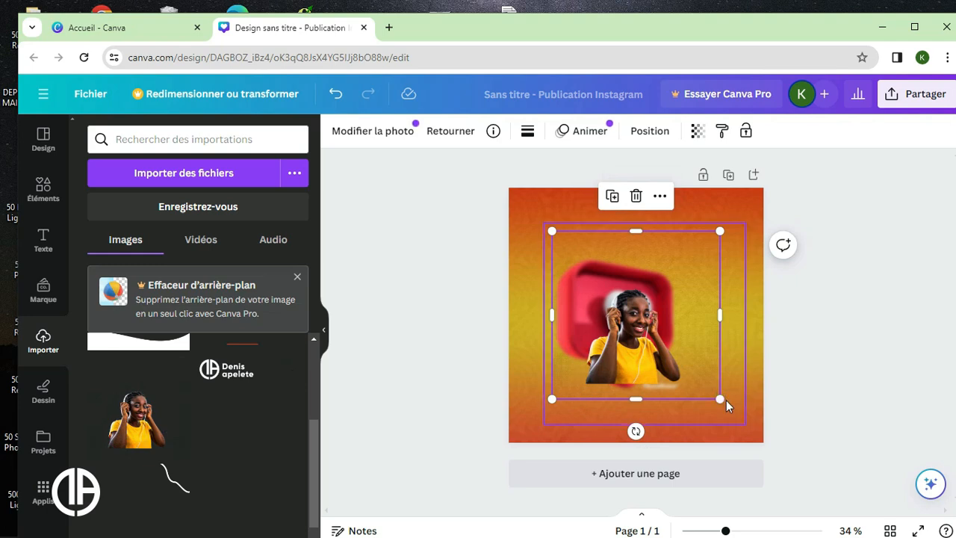
{"action": "left_click_drag", "start_coordinate": [721, 397], "coordinate": [762, 442]}
{"action": "left_click_drag", "start_coordinate": [549, 231], "coordinate": [511, 191]}
{"action": "left_click_drag", "start_coordinate": [627, 327], "coordinate": [636, 328]}
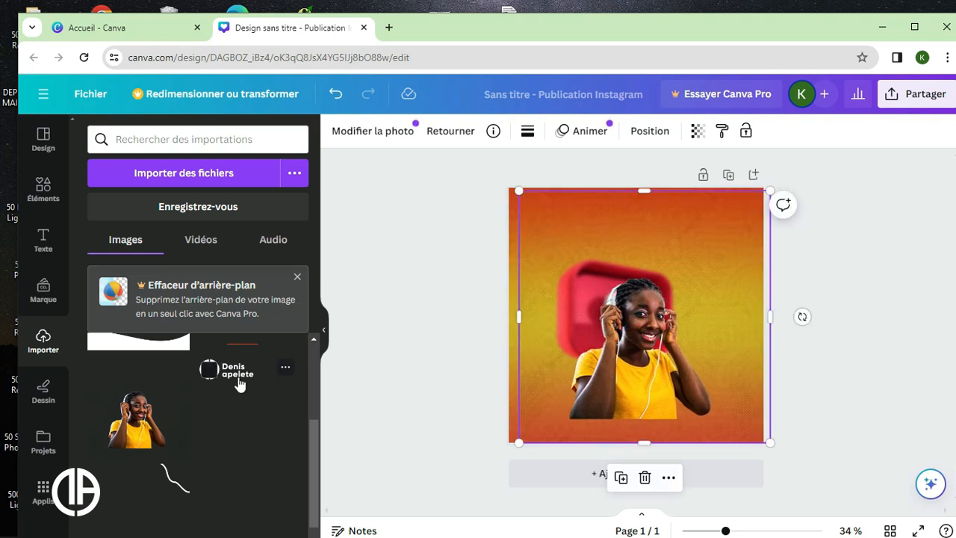
Add the uploaded white wave image and enlarge it to span the page width, with the wave along the bottom edge
{"action": "left_click", "coordinate": [170, 345]}
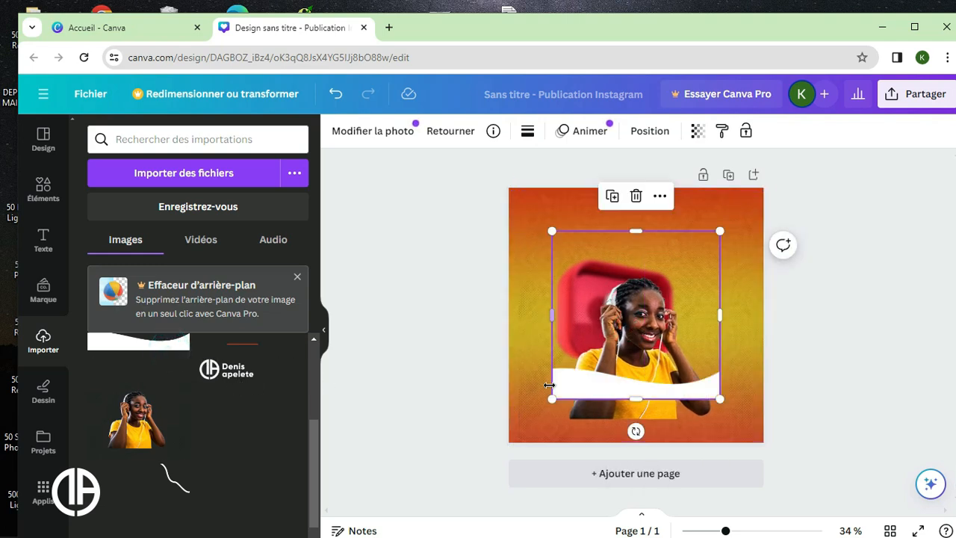
{"action": "left_click_drag", "start_coordinate": [553, 399], "coordinate": [509, 442]}
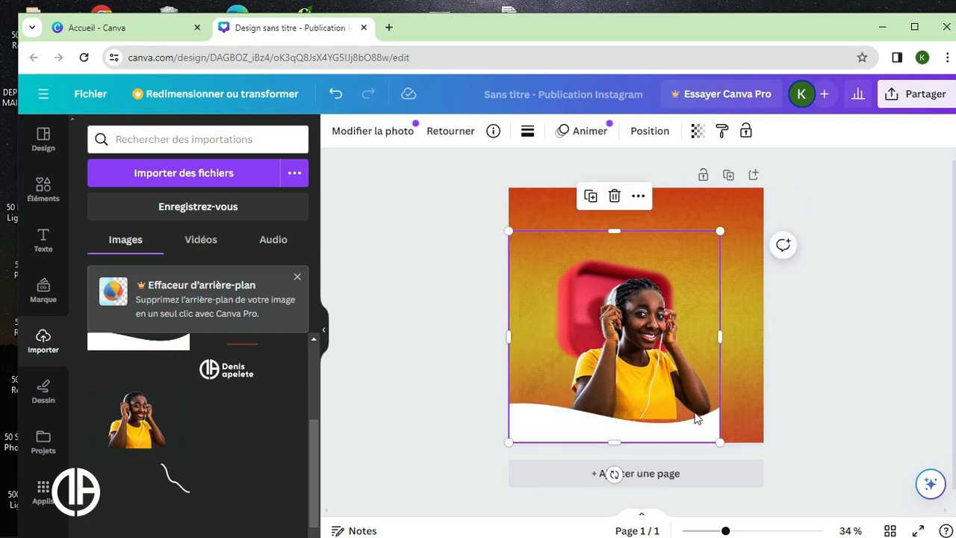
{"action": "left_click_drag", "start_coordinate": [728, 441], "coordinate": [836, 446]}
{"action": "left_click_drag", "start_coordinate": [731, 407], "coordinate": [727, 357]}
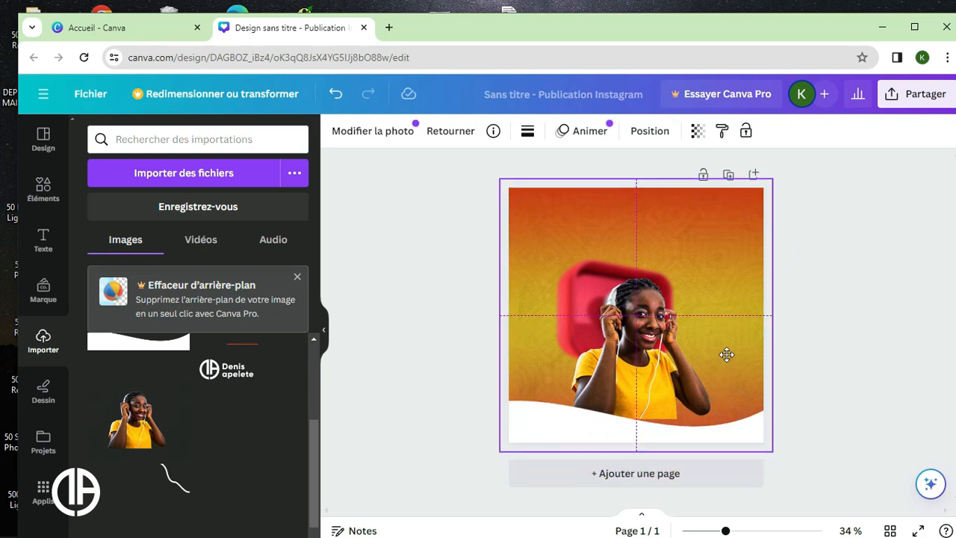
{"action": "left_click_drag", "start_coordinate": [770, 176], "coordinate": [828, 171]}
{"action": "left_click_drag", "start_coordinate": [771, 388], "coordinate": [759, 377]}
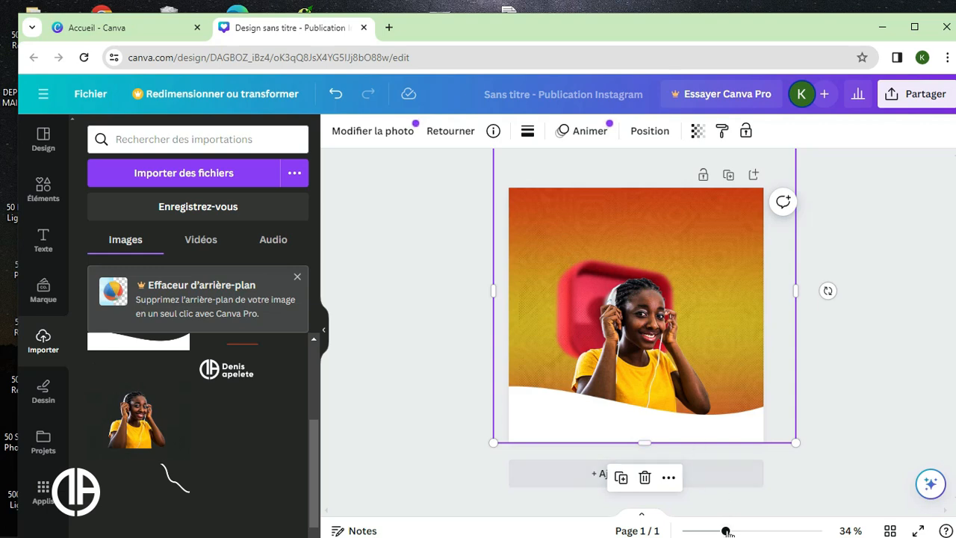
Scale the white wave image down from the page's left edge, lower it slightly, and crop away the empty area above the wave
{"action": "left_click_drag", "start_coordinate": [725, 531], "coordinate": [721, 531]}
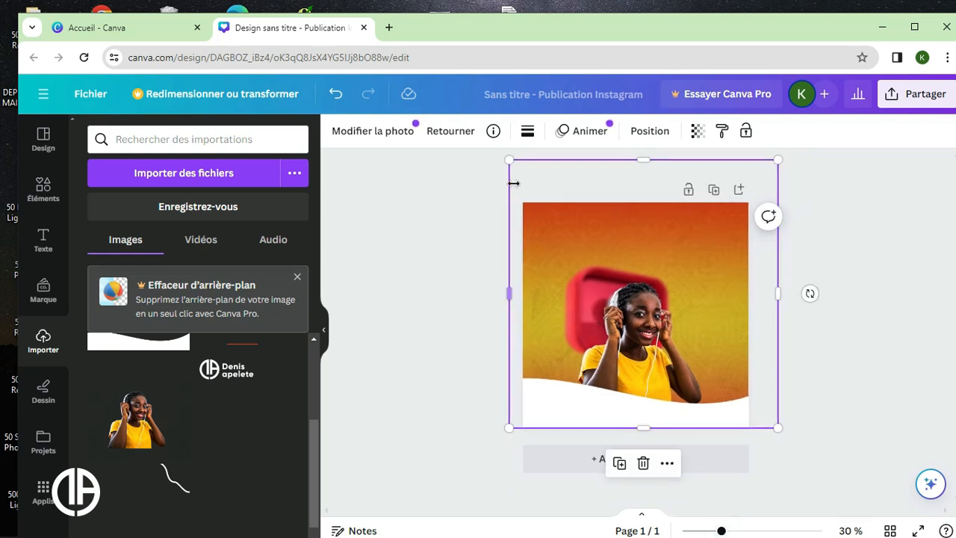
{"action": "left_click_drag", "start_coordinate": [508, 160], "coordinate": [522, 174]}
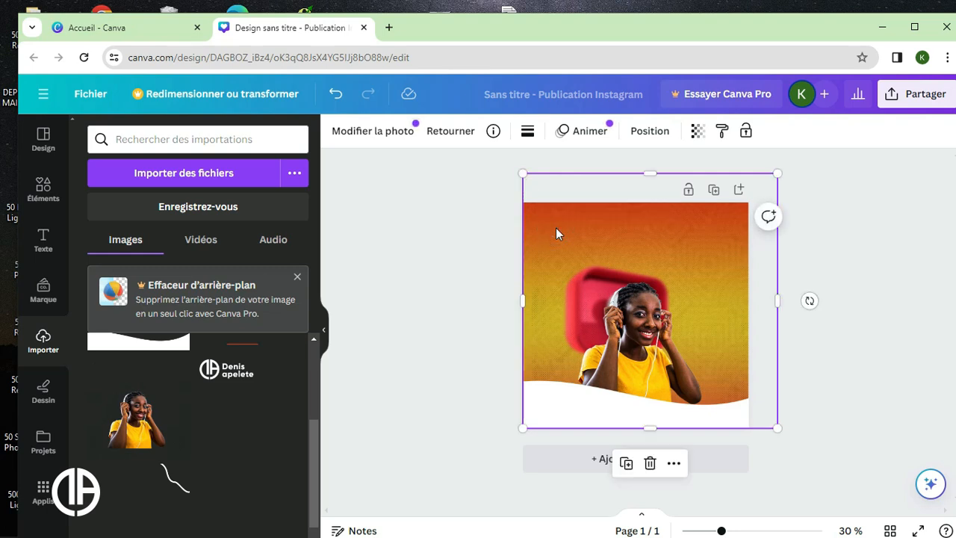
{"action": "left_click_drag", "start_coordinate": [521, 173], "coordinate": [507, 192]}
{"action": "left_click_drag", "start_coordinate": [589, 342], "coordinate": [594, 351]}
{"action": "left_click", "coordinate": [640, 319]}
{"action": "left_click", "coordinate": [649, 179]}
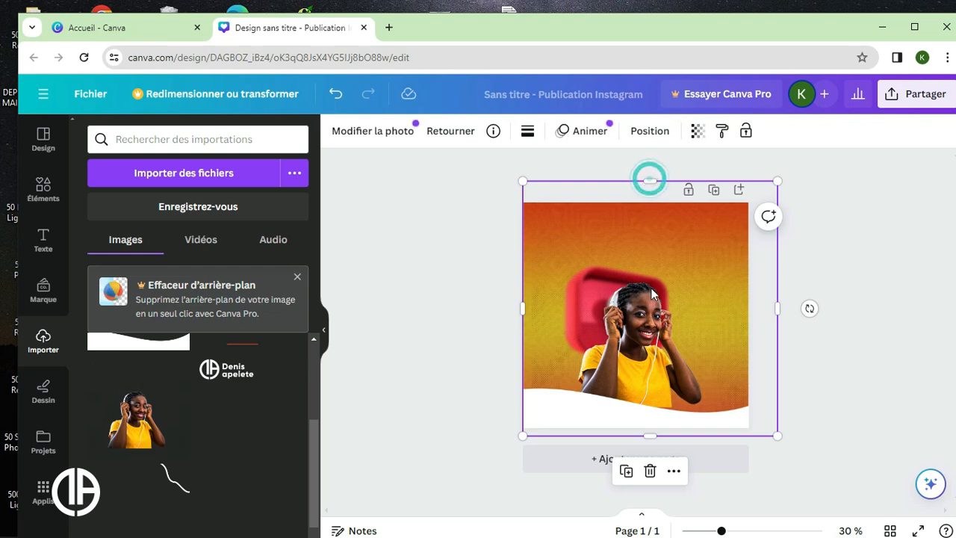
{"action": "left_click_drag", "start_coordinate": [649, 181], "coordinate": [658, 384]}
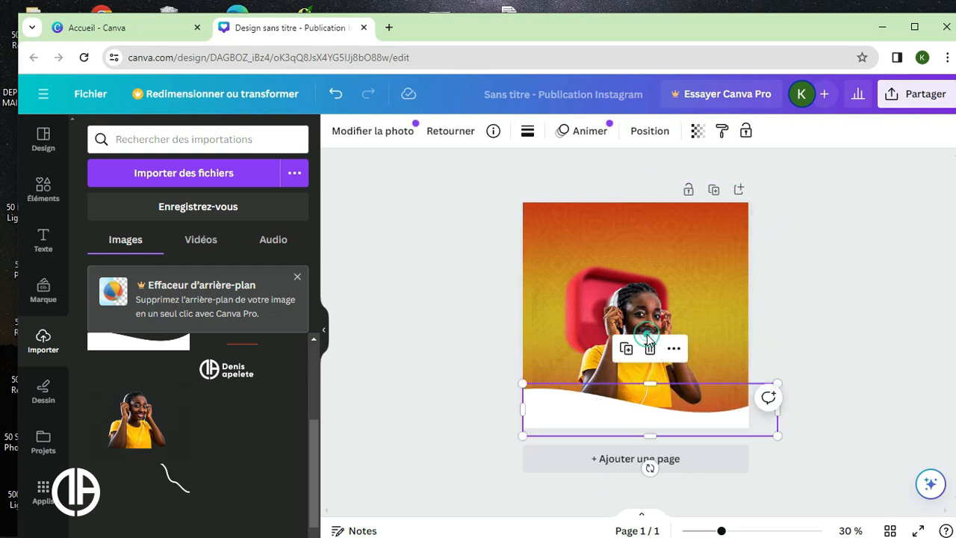
Move the woman with headphones slightly lower so that her waist meets the white wave
{"action": "left_click", "coordinate": [646, 315]}
{"action": "left_click_drag", "start_coordinate": [646, 316], "coordinate": [646, 324]}
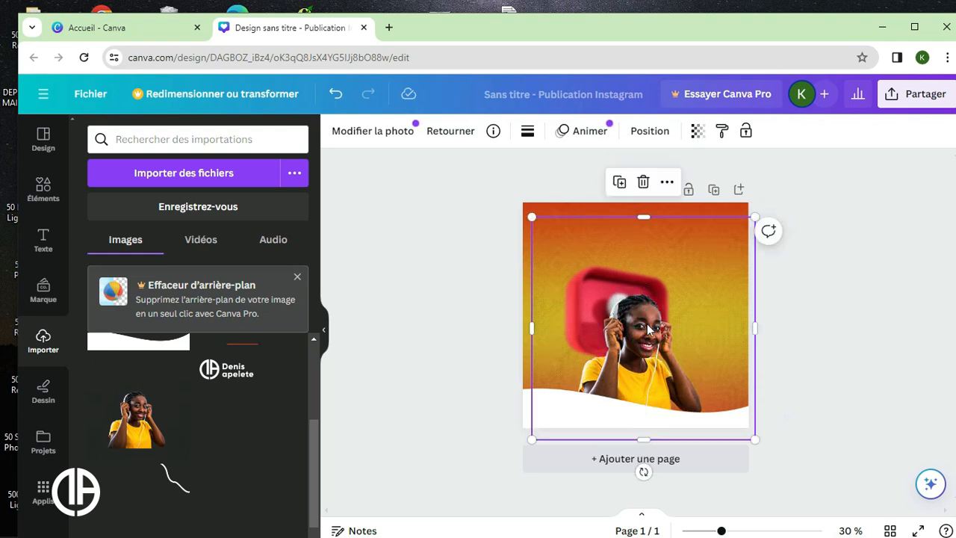
Check the layout of the original BON MOIS AVRIL poster in Photoshop, return to Canva and crop the empty area above the woman
{"action": "left_click", "coordinate": [880, 28]}
{"action": "mouse_move", "coordinate": [559, 532]}
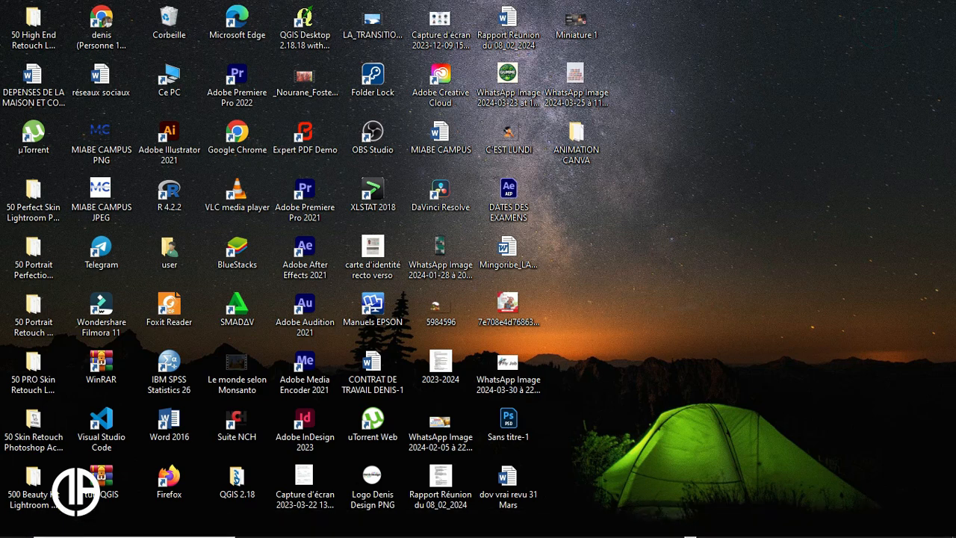
{"action": "mouse_move", "coordinate": [699, 536]}
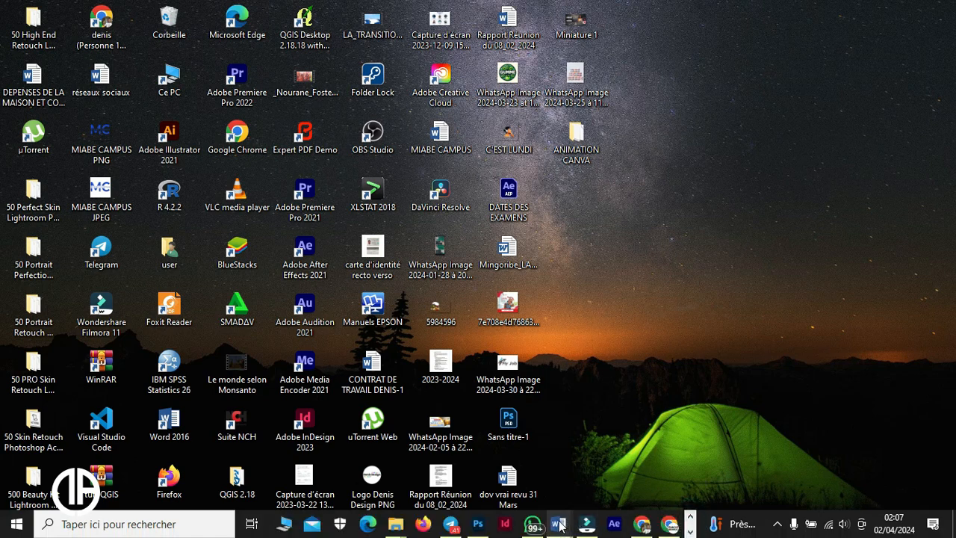
{"action": "left_click", "coordinate": [480, 526]}
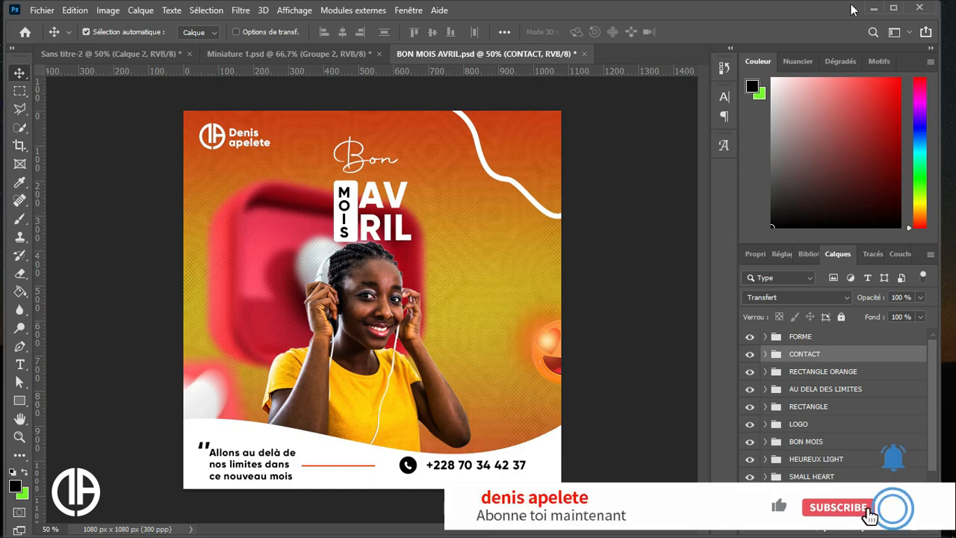
{"action": "left_click", "coordinate": [872, 9]}
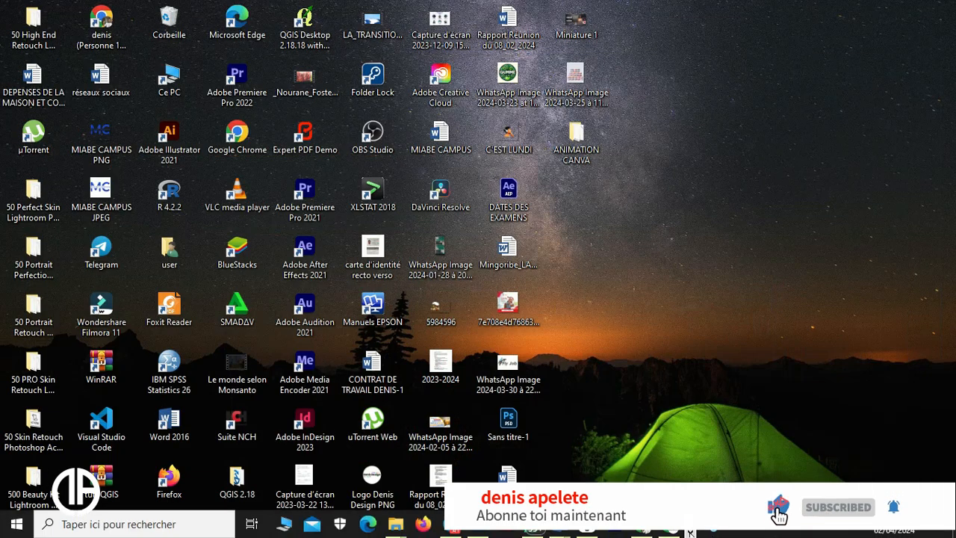
{"action": "left_click", "coordinate": [690, 522]}
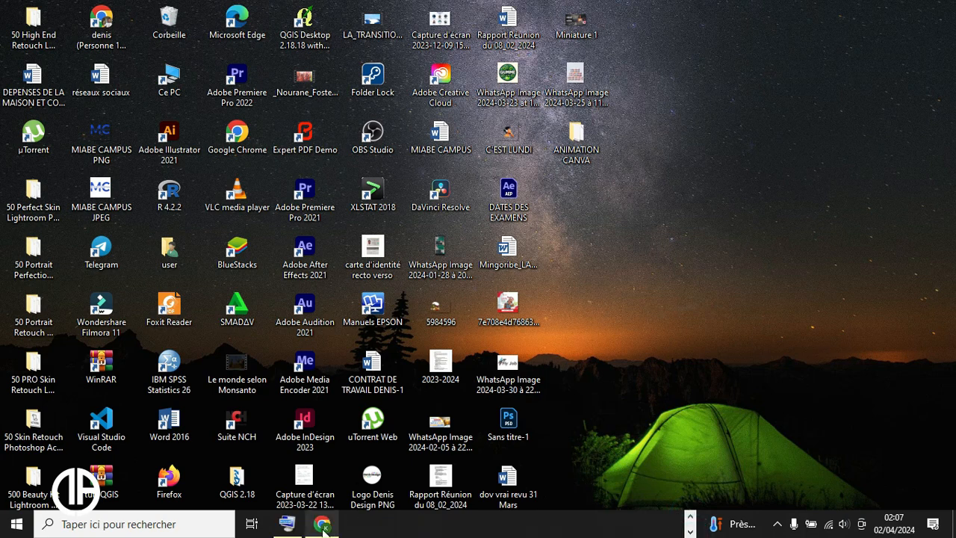
{"action": "left_click", "coordinate": [323, 525]}
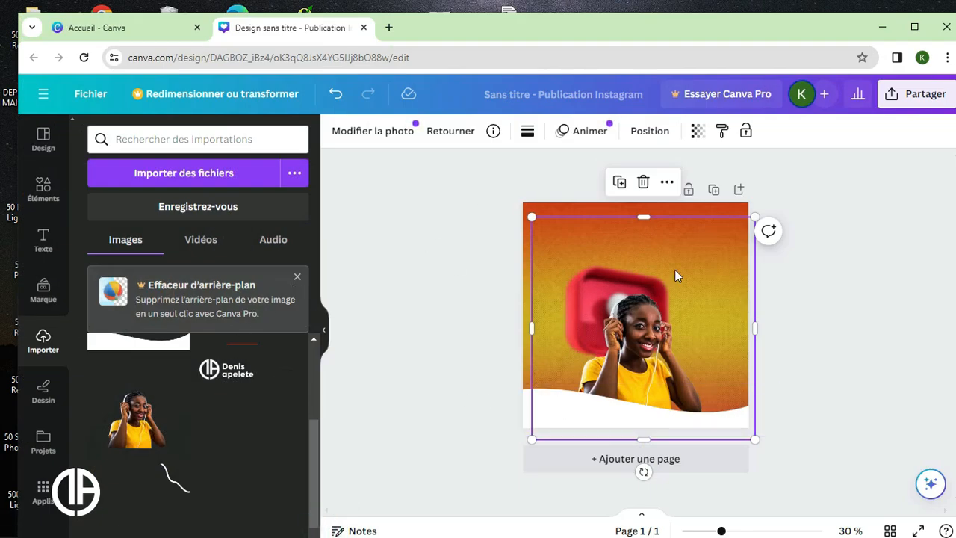
{"action": "left_click_drag", "start_coordinate": [649, 217], "coordinate": [654, 276]}
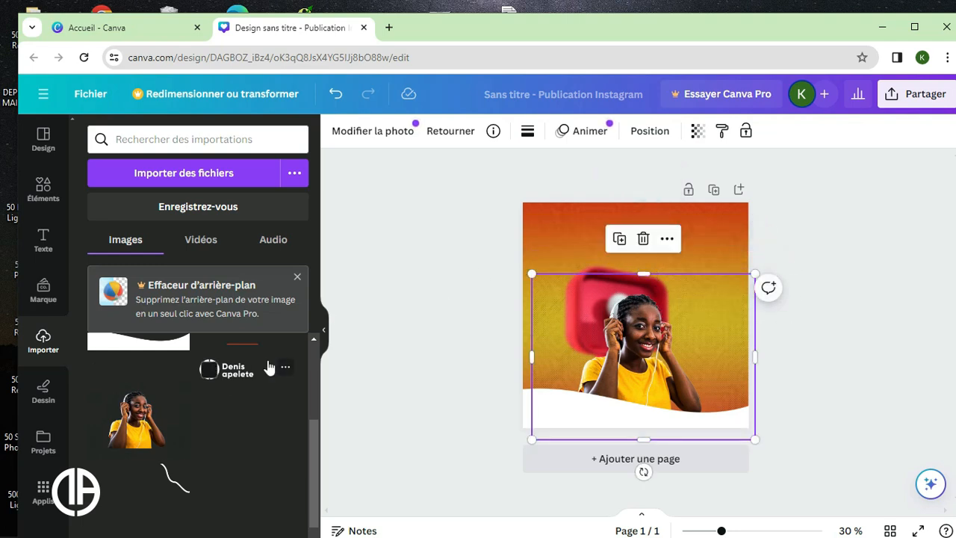
Add the uploaded Bon Mois Avril title image, crop its empty margins and place it centred above the woman's head
{"action": "scroll", "coordinate": [182, 419], "scroll_direction": "up", "scroll_amount": 5}
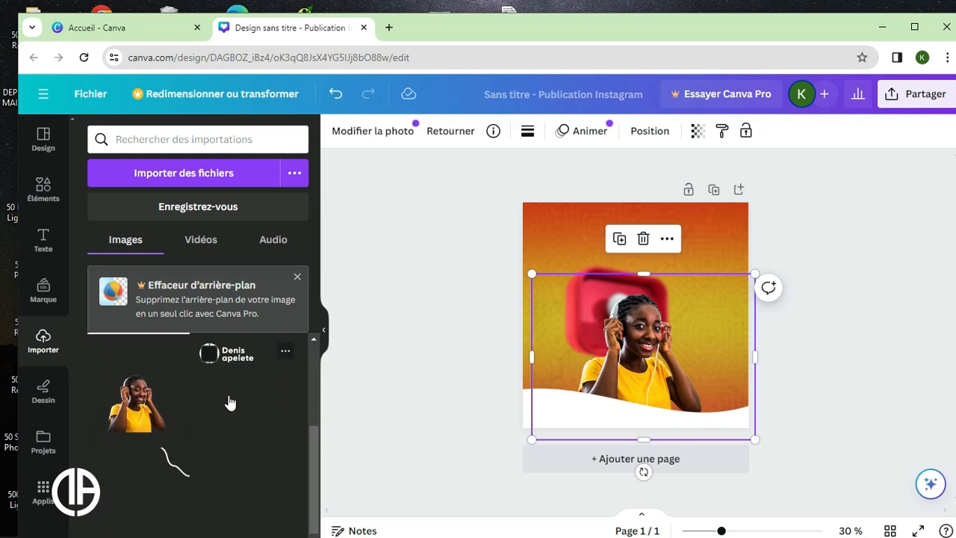
{"action": "scroll", "coordinate": [229, 402], "scroll_direction": "down", "scroll_amount": 1}
{"action": "scroll", "coordinate": [231, 427], "scroll_direction": "up", "scroll_amount": 1}
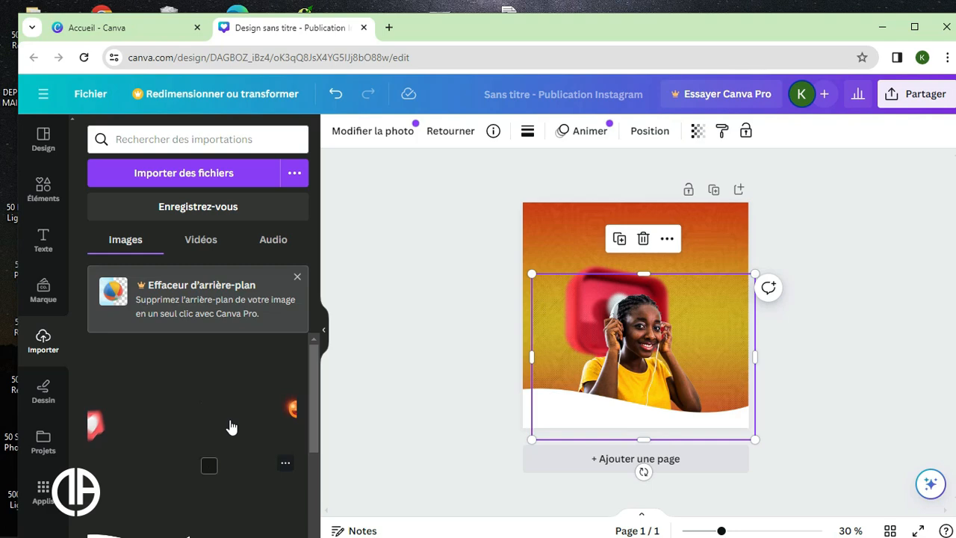
{"action": "scroll", "coordinate": [244, 501], "scroll_direction": "down", "scroll_amount": 1}
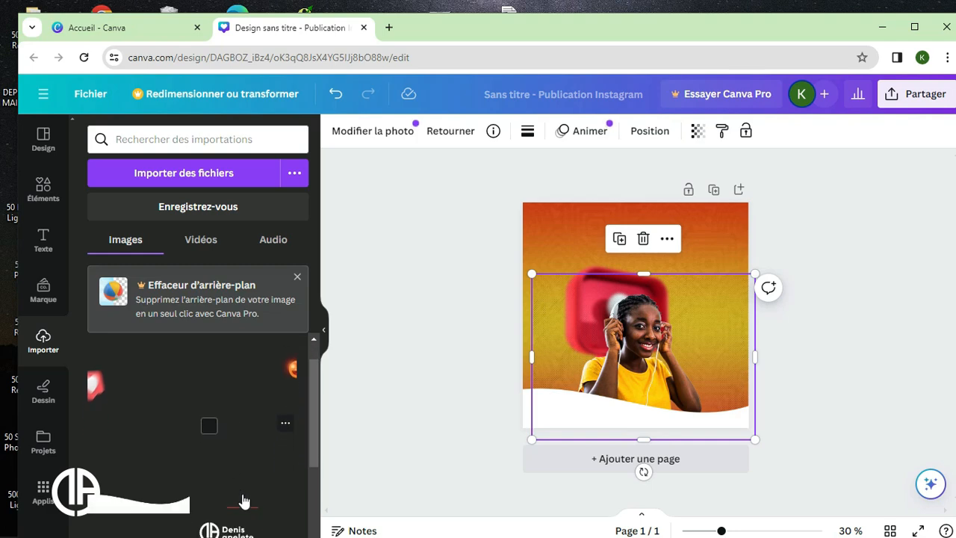
{"action": "scroll", "coordinate": [228, 426], "scroll_direction": "down", "scroll_amount": 2}
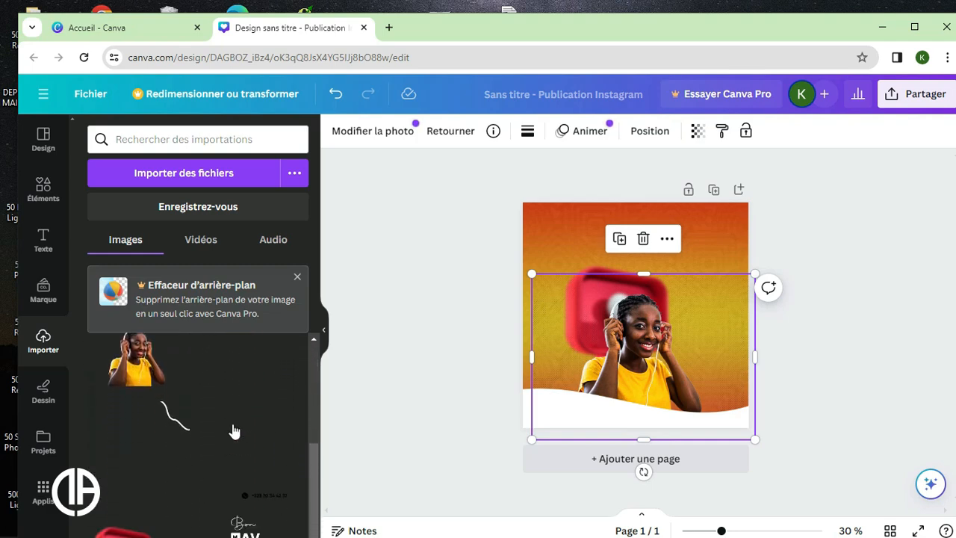
{"action": "scroll", "coordinate": [260, 469], "scroll_direction": "down", "scroll_amount": 2}
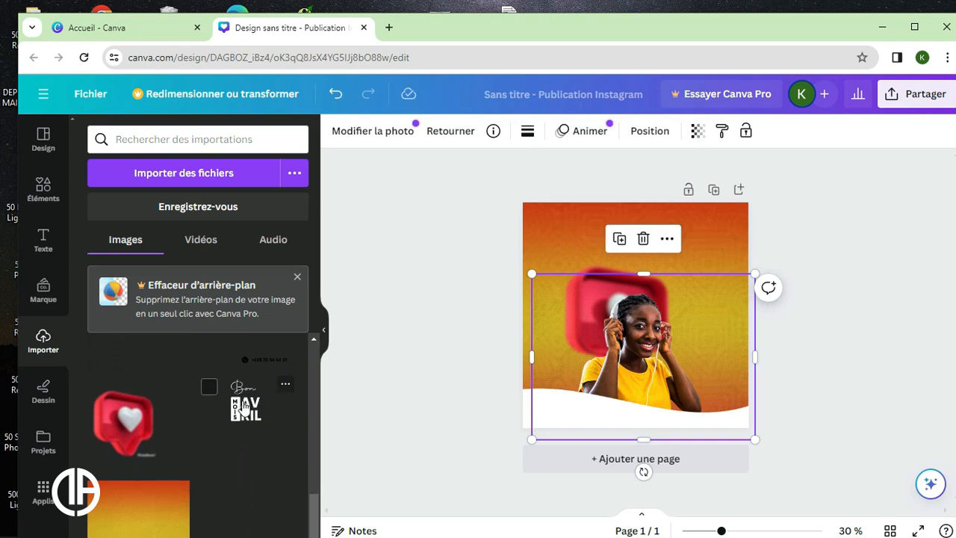
{"action": "left_click", "coordinate": [244, 404]}
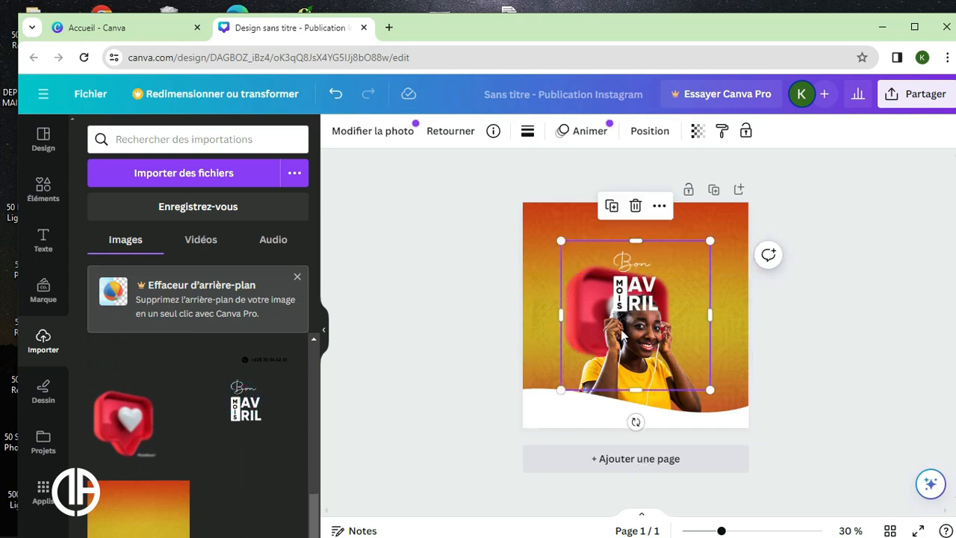
{"action": "left_click_drag", "start_coordinate": [637, 389], "coordinate": [639, 328]}
{"action": "left_click_drag", "start_coordinate": [561, 284], "coordinate": [593, 285]}
{"action": "left_click_drag", "start_coordinate": [709, 284], "coordinate": [637, 282]}
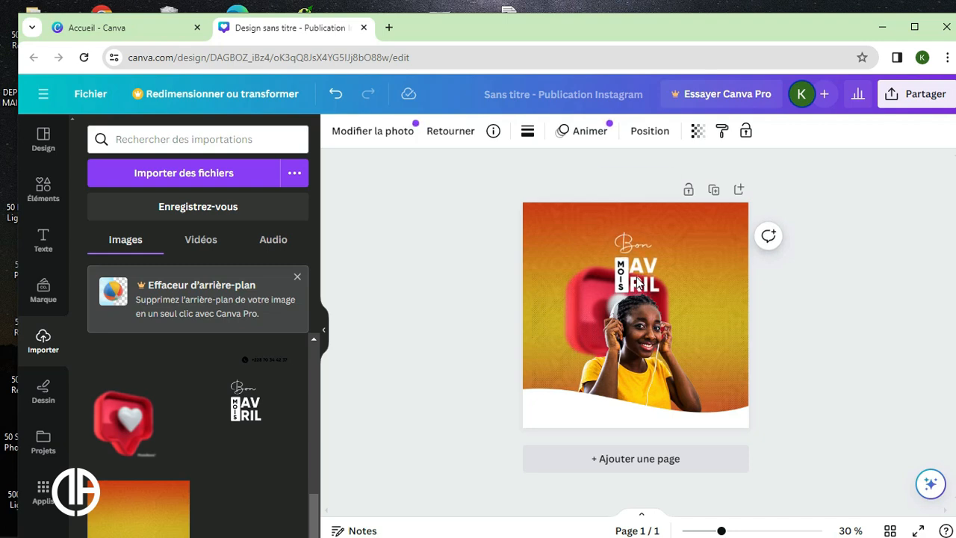
{"action": "left_click", "coordinate": [637, 281]}
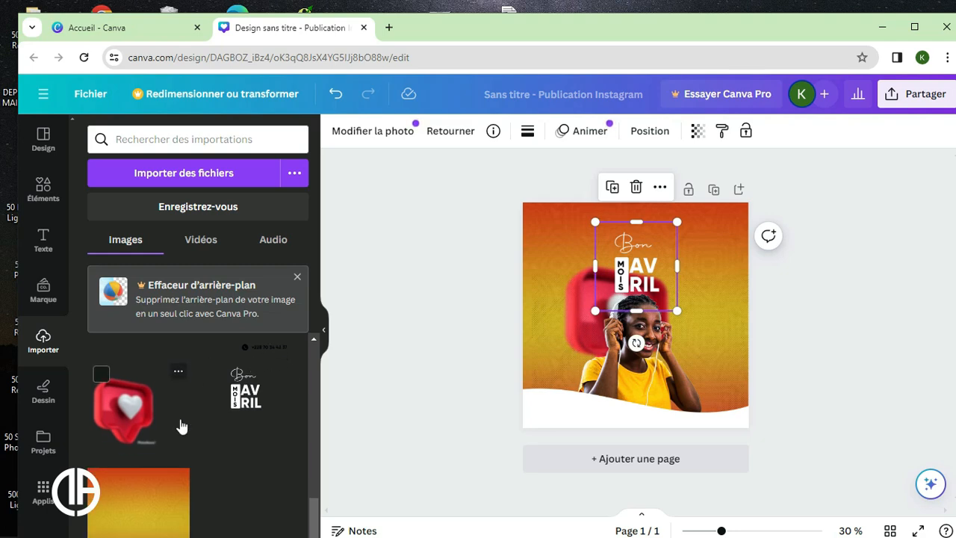
Add the uploaded phone contact image, crop its empty margins and place it on the white wave's lower-right part
{"action": "scroll", "coordinate": [181, 426], "scroll_direction": "up", "scroll_amount": 2}
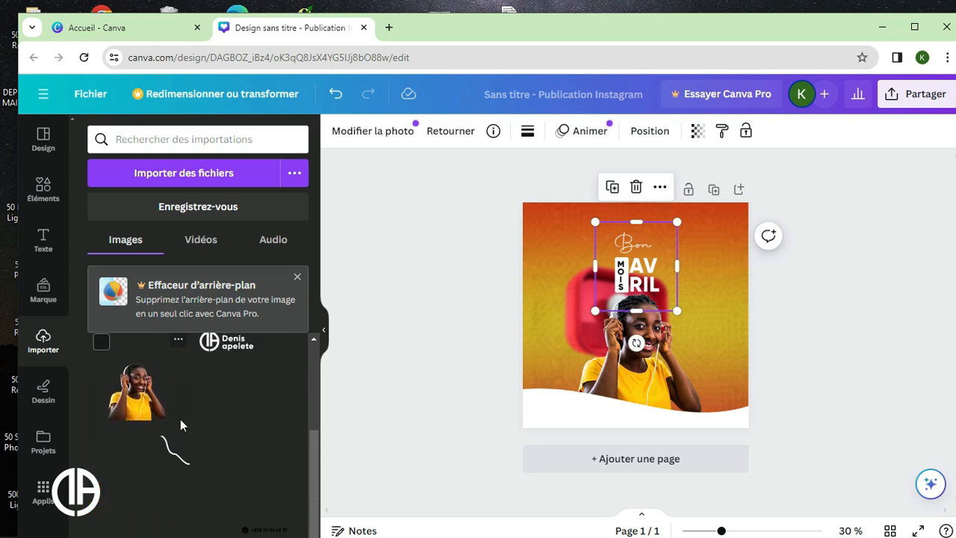
{"action": "scroll", "coordinate": [181, 426], "scroll_direction": "down", "scroll_amount": 2}
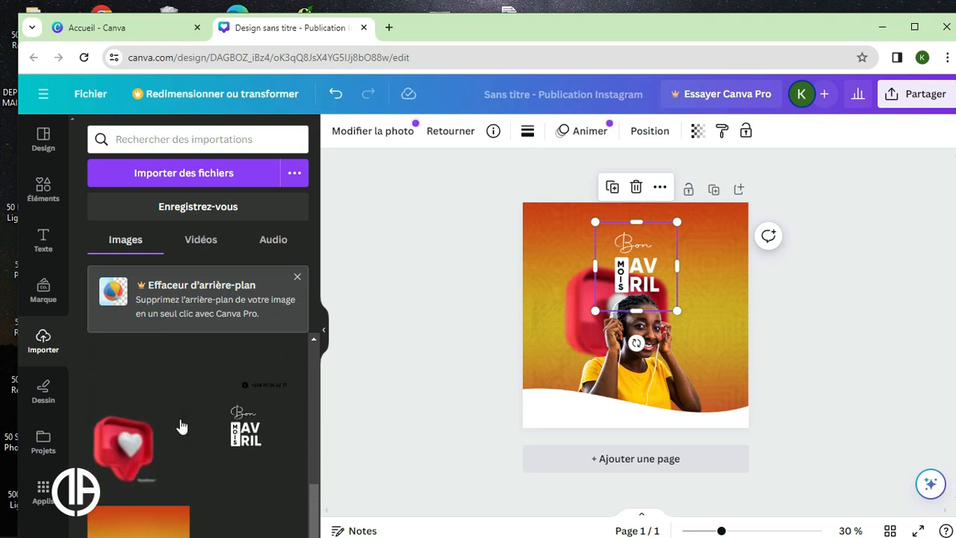
{"action": "left_click", "coordinate": [265, 391]}
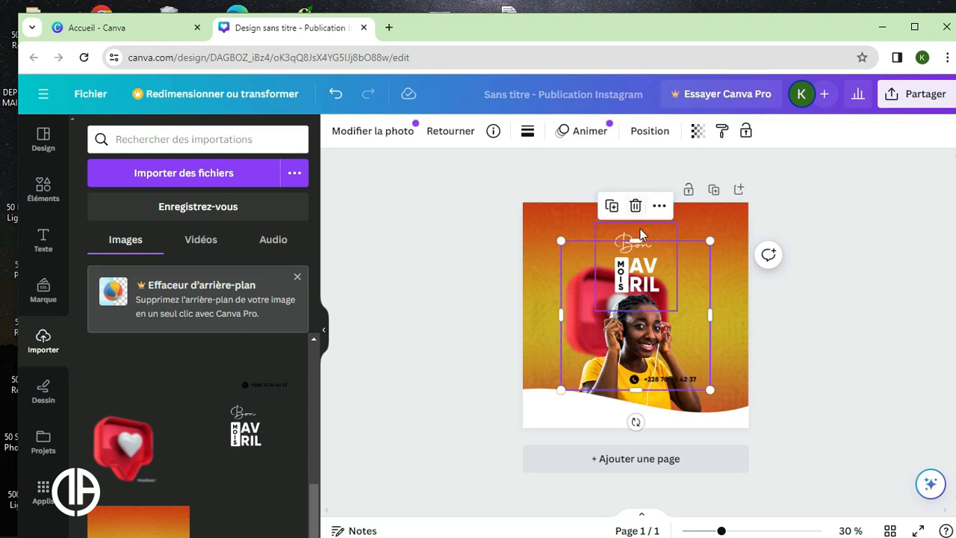
{"action": "left_click_drag", "start_coordinate": [636, 240], "coordinate": [669, 358]}
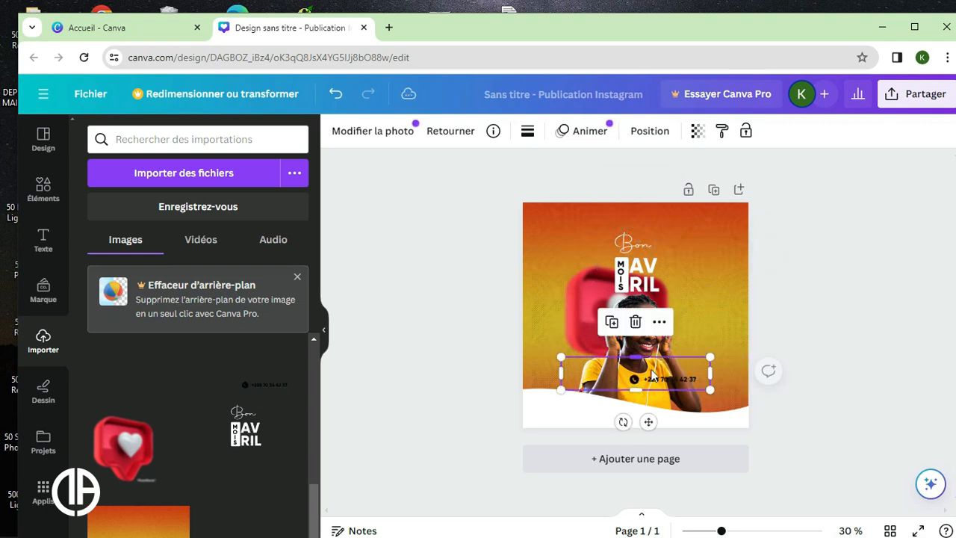
{"action": "left_click_drag", "start_coordinate": [564, 372], "coordinate": [618, 373]}
{"action": "left_click_drag", "start_coordinate": [664, 354], "coordinate": [696, 416]}
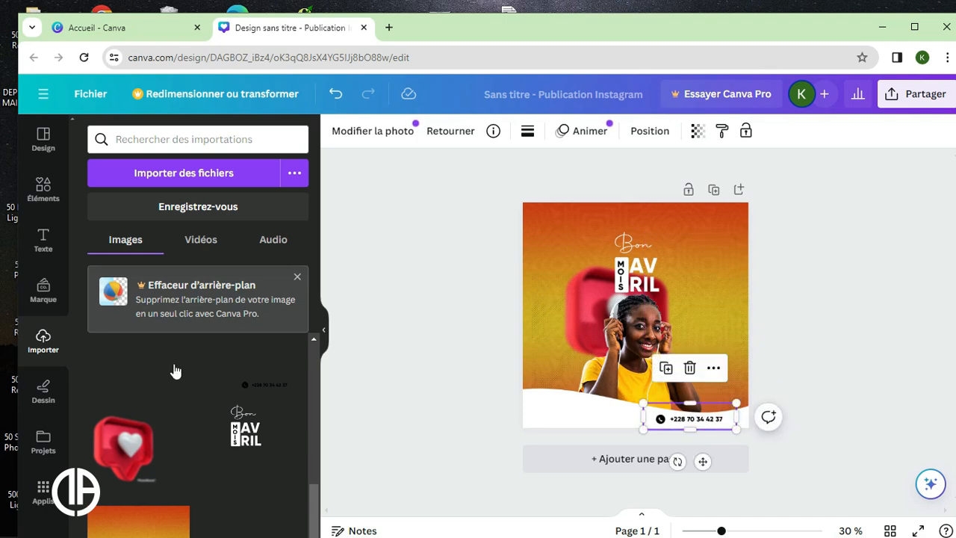
{"action": "scroll", "coordinate": [173, 366], "scroll_direction": "up", "scroll_amount": 5}
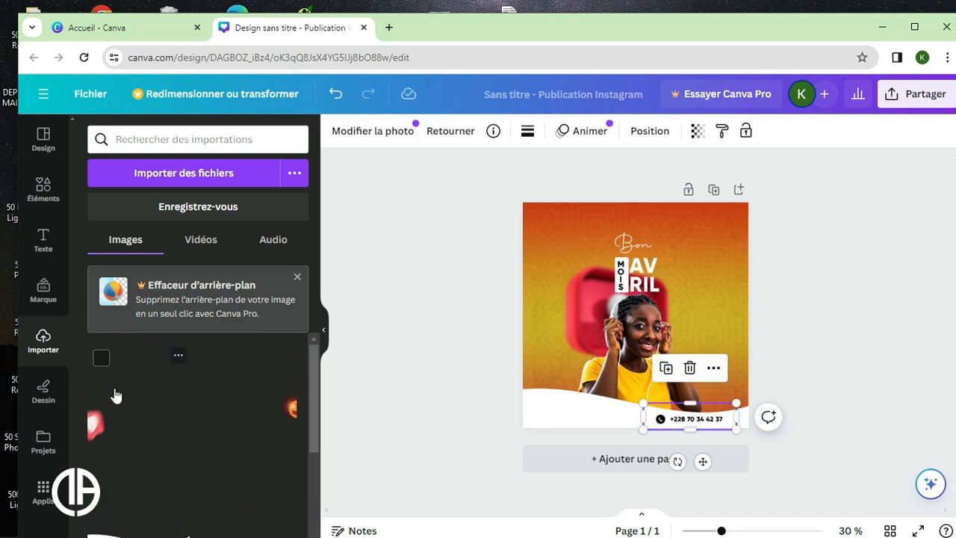
Add the uploaded quote text image, crop its empty margins and place it on the white wave's lower-left part
{"action": "left_click", "coordinate": [297, 278]}
{"action": "scroll", "coordinate": [224, 433], "scroll_direction": "down", "scroll_amount": 3}
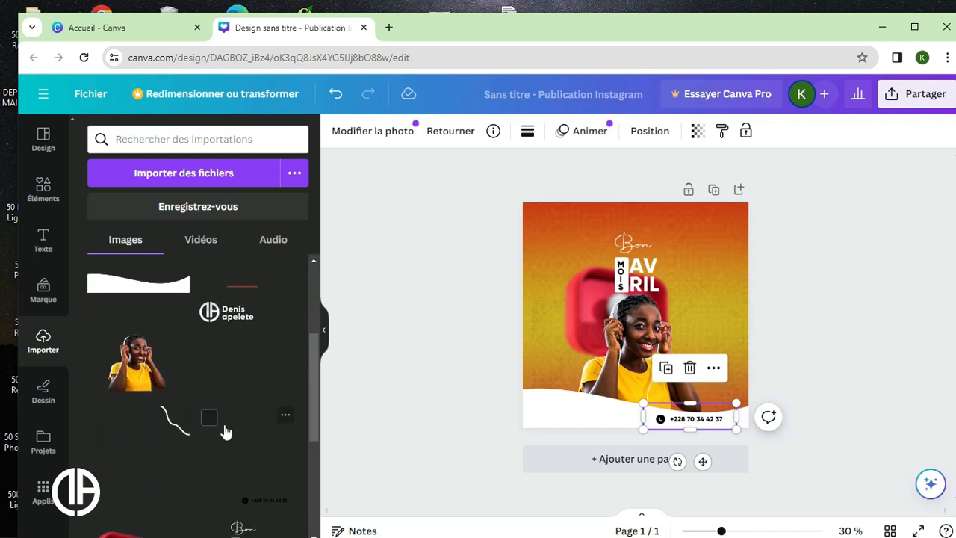
{"action": "scroll", "coordinate": [226, 432], "scroll_direction": "down", "scroll_amount": 2}
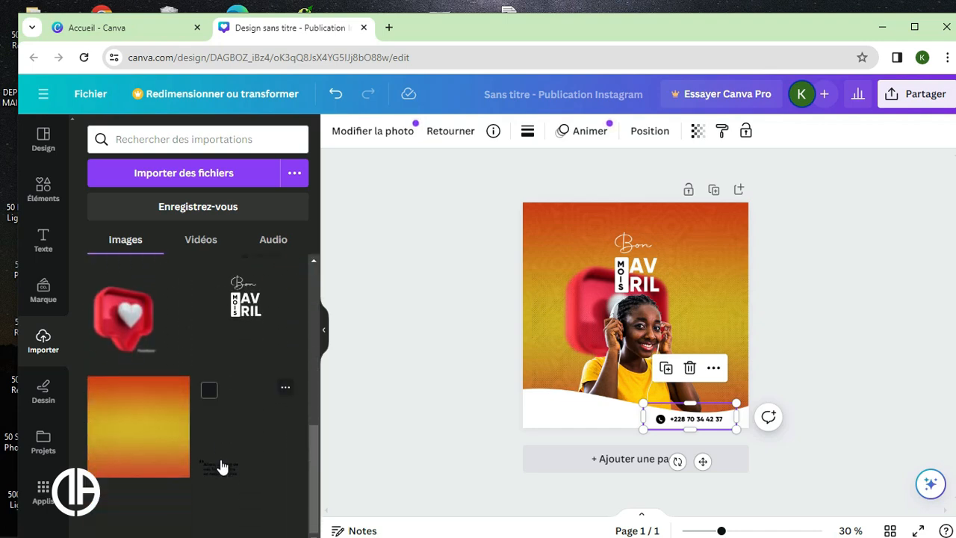
{"action": "left_click", "coordinate": [221, 466]}
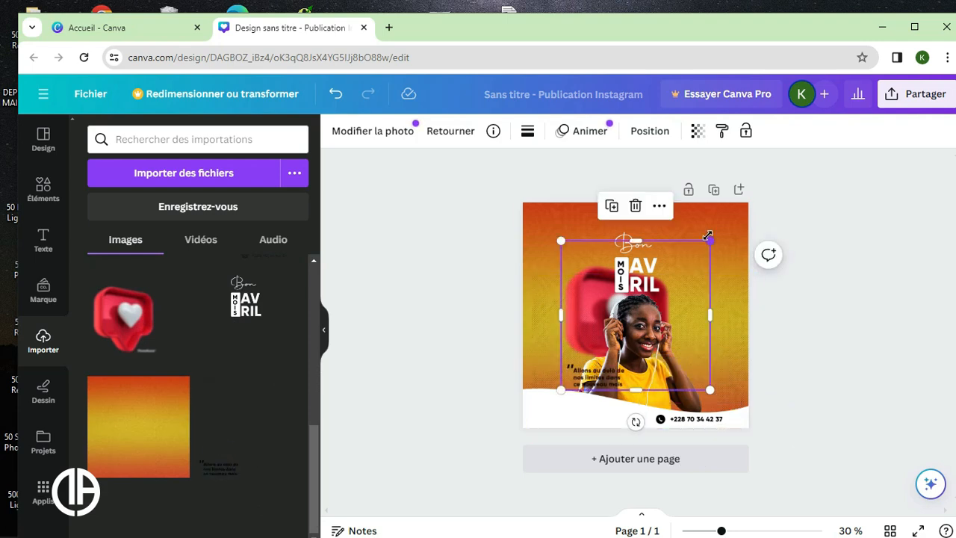
{"action": "left_click_drag", "start_coordinate": [635, 242], "coordinate": [645, 354]}
{"action": "left_click_drag", "start_coordinate": [713, 367], "coordinate": [581, 411]}
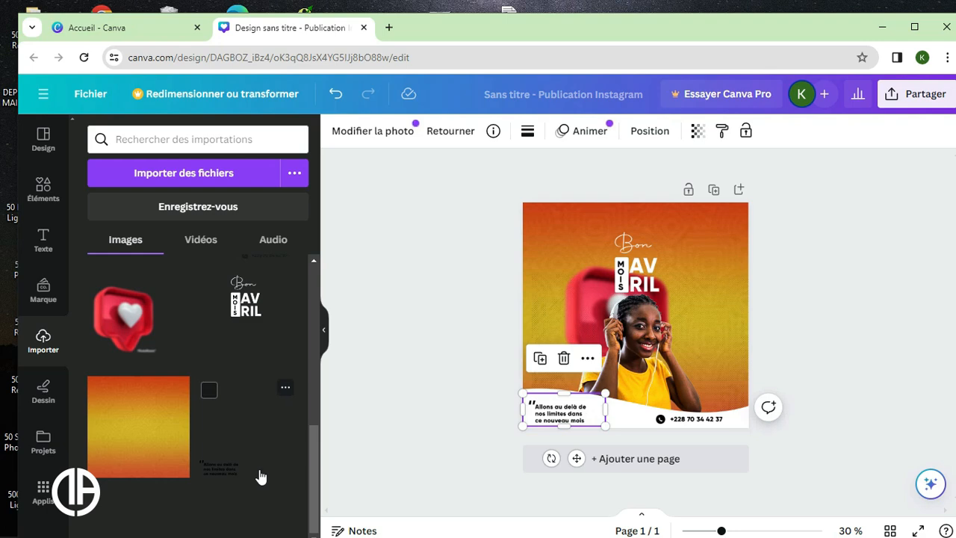
Add the uploaded thin red line image, crop its empty margins and place it between the quote and the phone contact
{"action": "left_click_drag", "start_coordinate": [311, 442], "coordinate": [312, 314]}
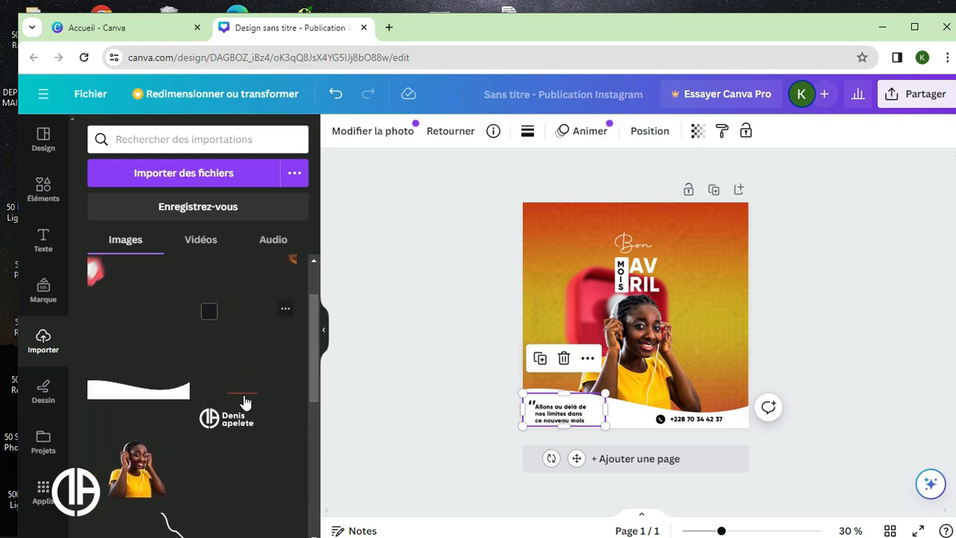
{"action": "left_click", "coordinate": [244, 401]}
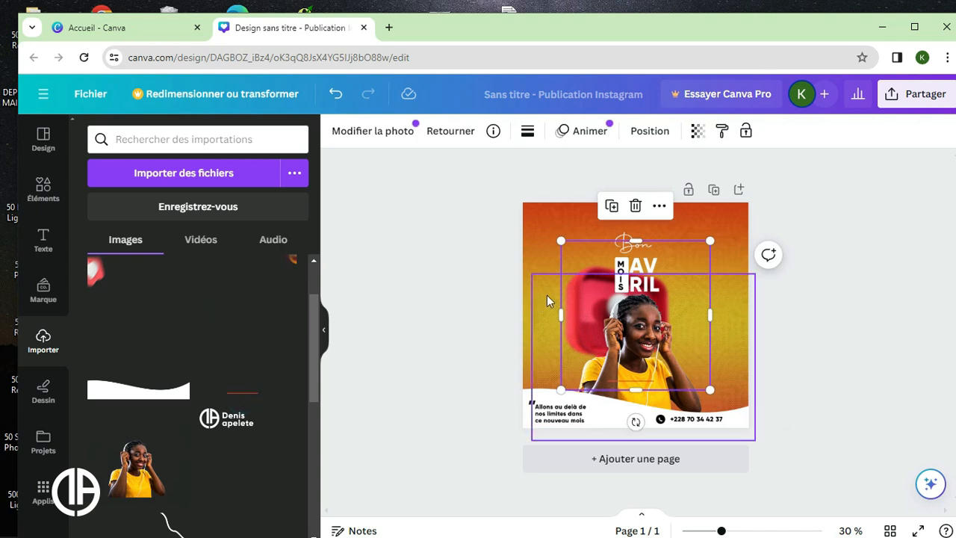
{"action": "left_click_drag", "start_coordinate": [634, 240], "coordinate": [634, 365]}
{"action": "left_click_drag", "start_coordinate": [563, 379], "coordinate": [605, 379]}
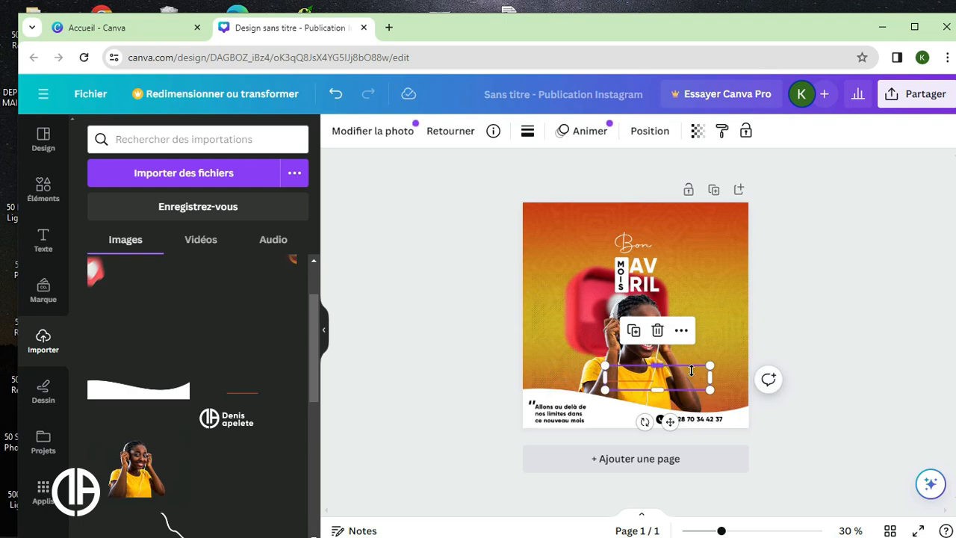
{"action": "left_click_drag", "start_coordinate": [708, 372], "coordinate": [632, 413]}
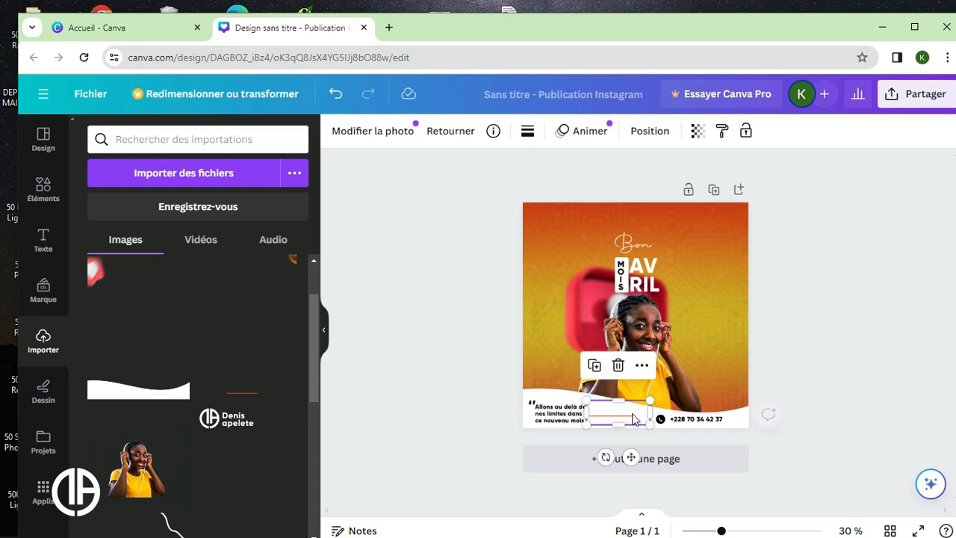
{"action": "left_click", "coordinate": [679, 424]}
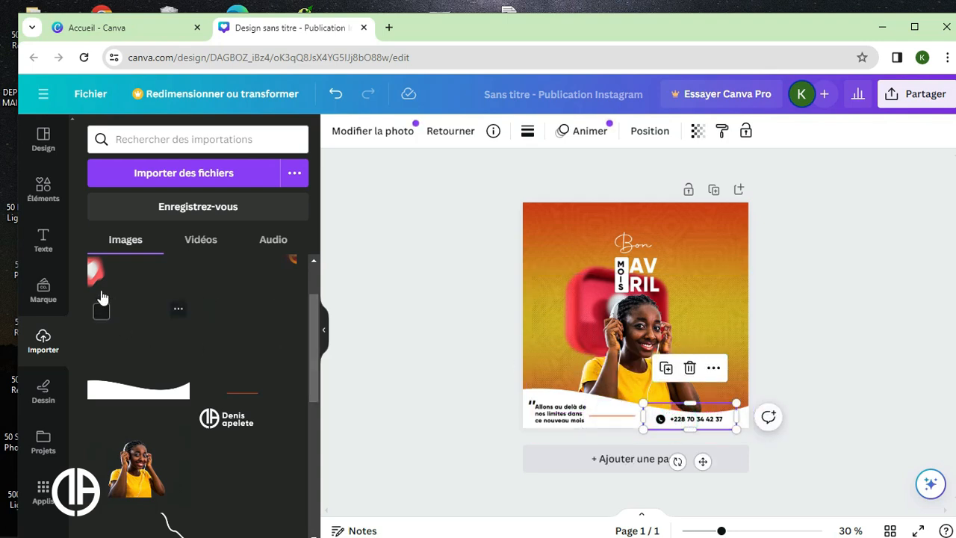
Add the uploaded blurred heart image, crop its empty area and place it at the poster's left edge above the quote
{"action": "scroll", "coordinate": [240, 338], "scroll_direction": "down", "scroll_amount": 3}
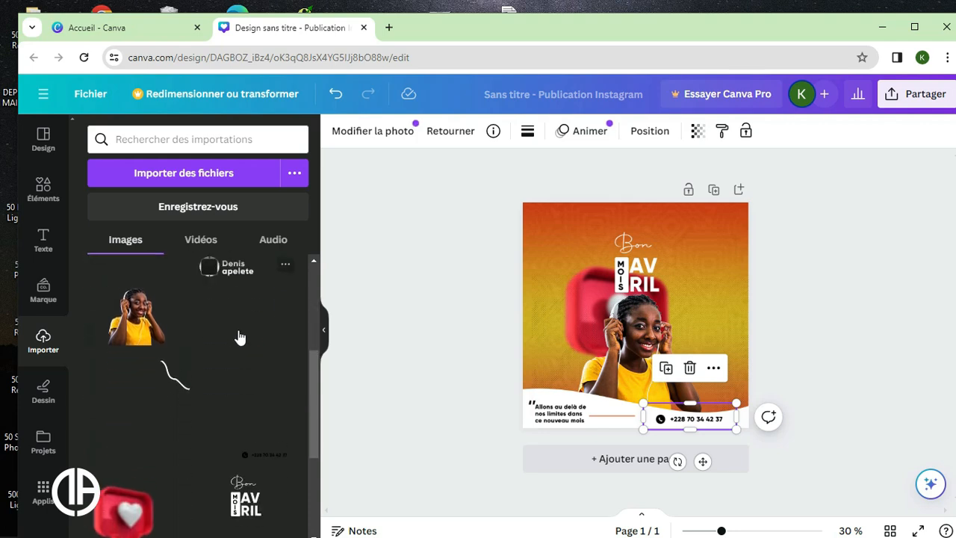
{"action": "scroll", "coordinate": [239, 337], "scroll_direction": "up", "scroll_amount": 5}
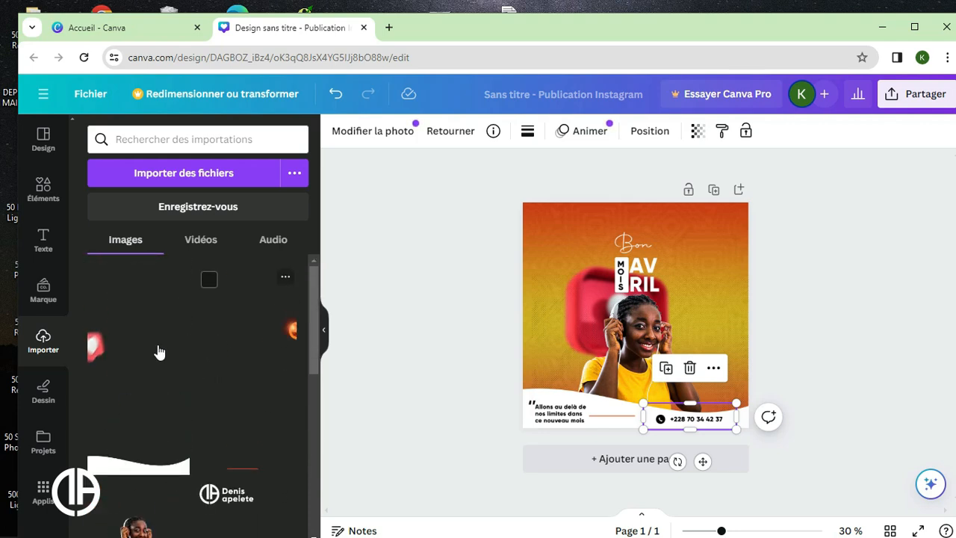
{"action": "left_click", "coordinate": [94, 346]}
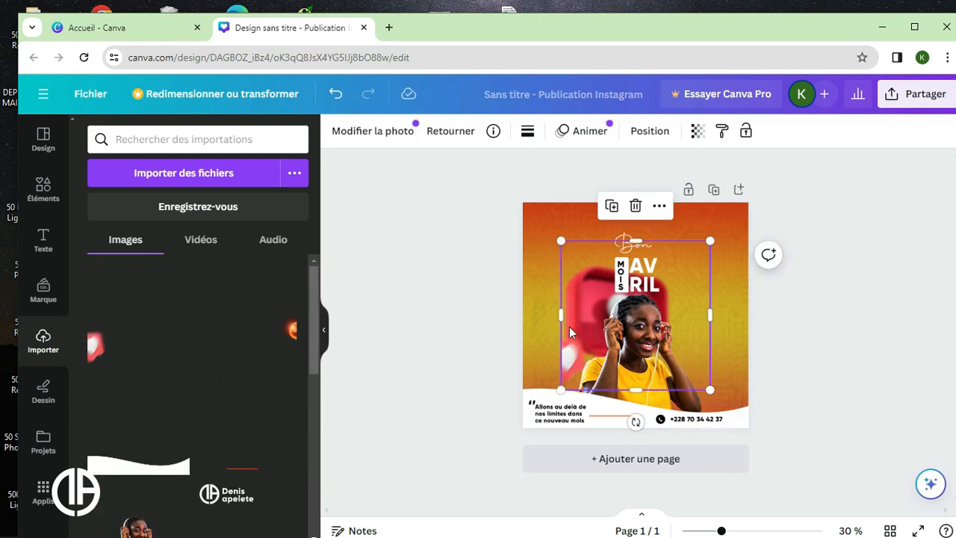
{"action": "left_click_drag", "start_coordinate": [710, 317], "coordinate": [605, 318]}
{"action": "left_click_drag", "start_coordinate": [581, 240], "coordinate": [541, 367]}
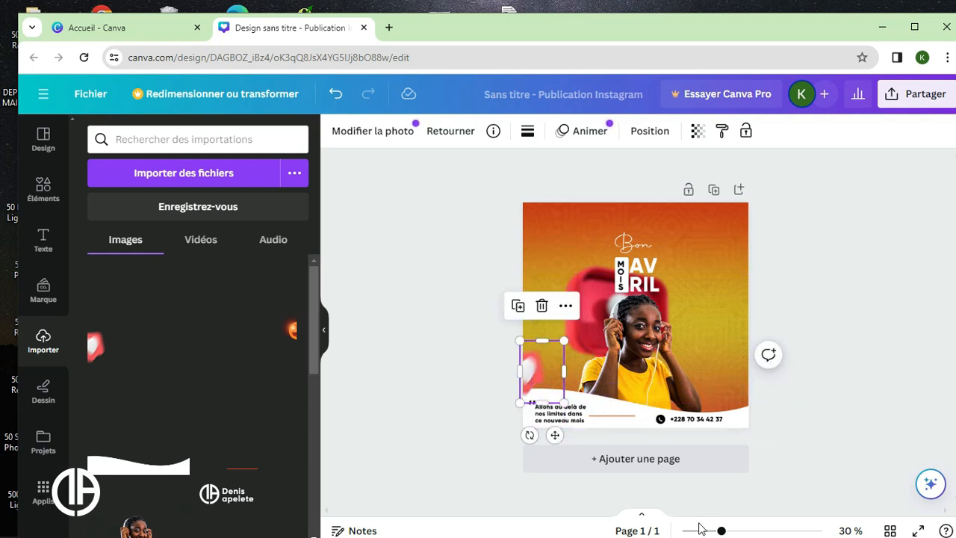
Send the blurred heart at the left edge backward, behind the quote and the white wave
{"action": "left_click_drag", "start_coordinate": [722, 531], "coordinate": [736, 530]}
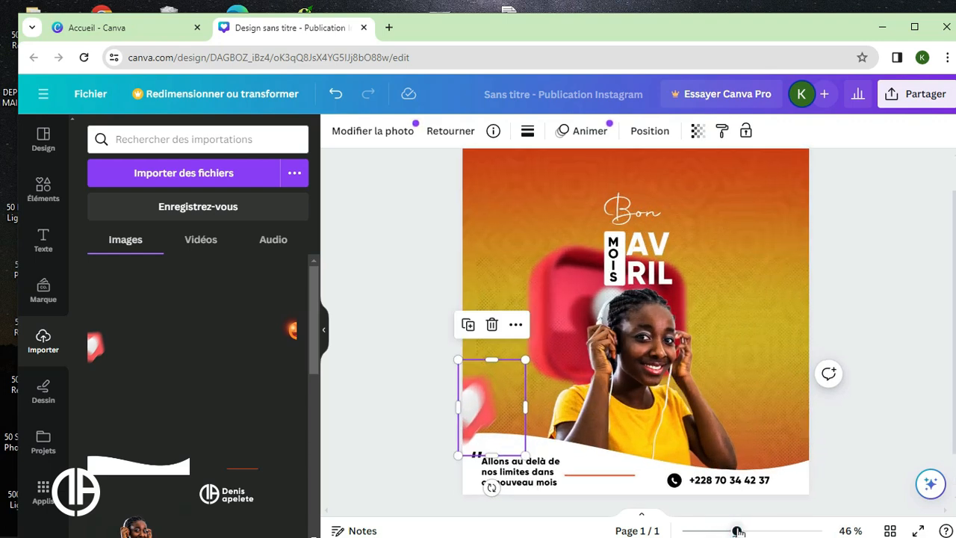
{"action": "left_click", "coordinate": [651, 131]}
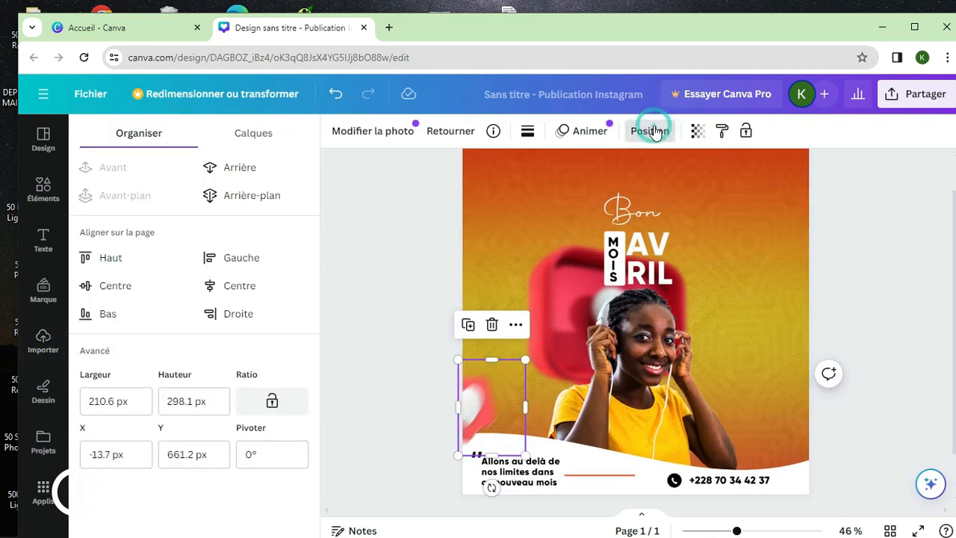
{"action": "left_click", "coordinate": [254, 177]}
{"action": "left_click", "coordinate": [254, 178]}
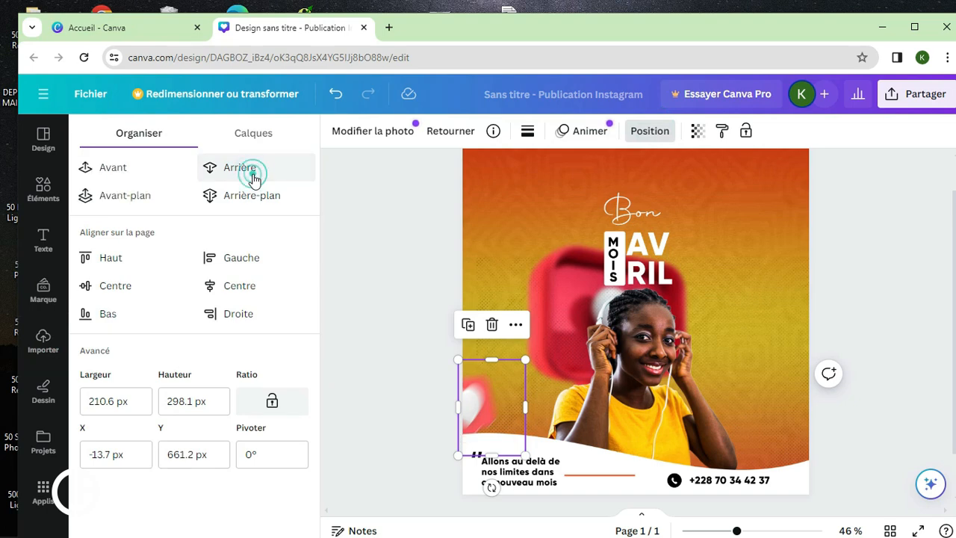
Enlarge the blurred heart slightly and lower it so that the white wave covers its bottom at the poster's left edge
{"action": "left_click_drag", "start_coordinate": [486, 410], "coordinate": [486, 418]}
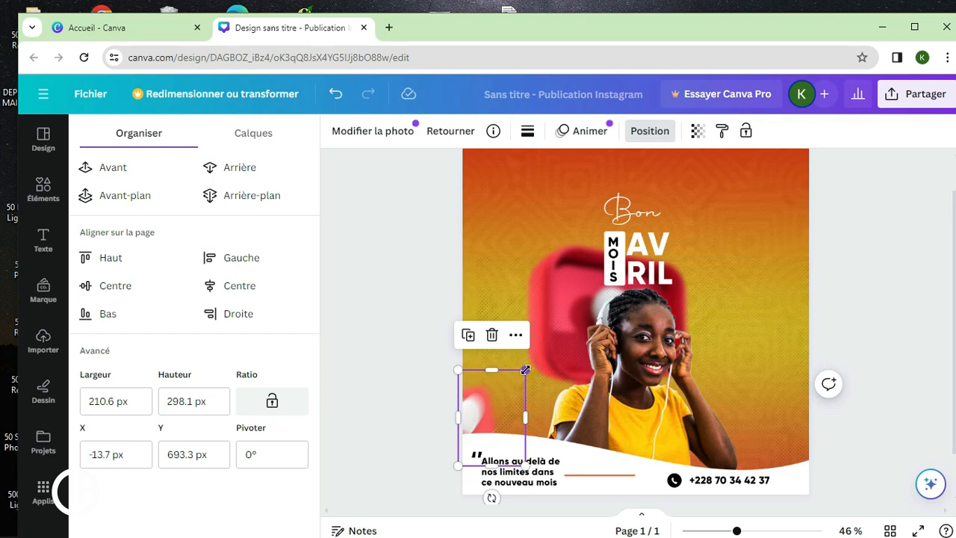
{"action": "left_click_drag", "start_coordinate": [525, 369], "coordinate": [548, 350]}
{"action": "left_click_drag", "start_coordinate": [482, 410], "coordinate": [479, 420]}
{"action": "left_click_drag", "start_coordinate": [535, 412], "coordinate": [525, 415]}
{"action": "left_click", "coordinate": [819, 321]}
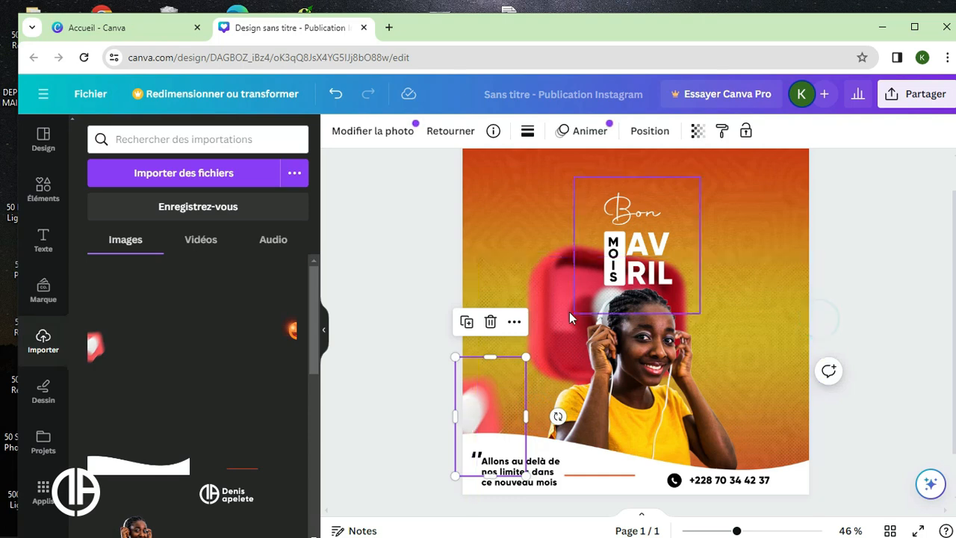
Add the uploaded blurred emoji image, place it at the poster's right edge and crop its empty area
{"action": "left_click", "coordinate": [290, 334]}
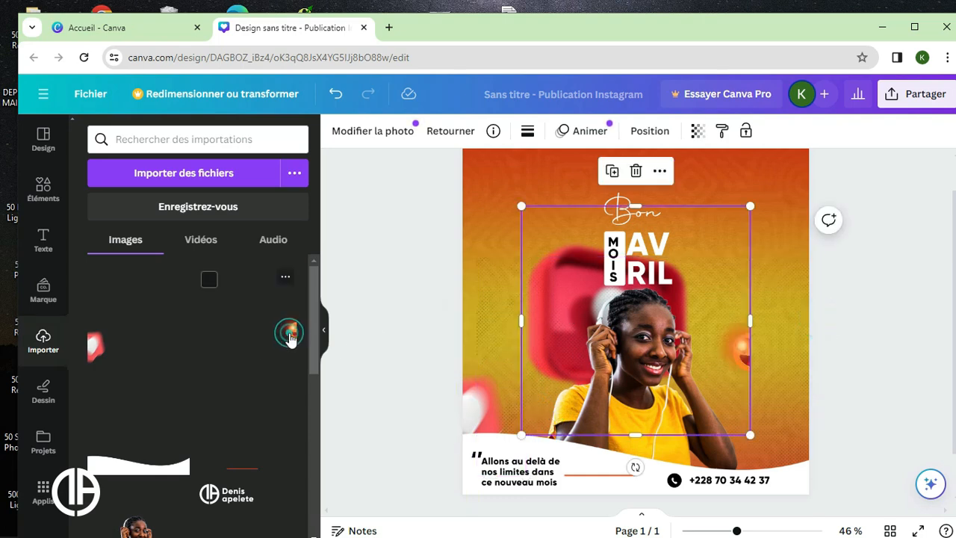
{"action": "left_click_drag", "start_coordinate": [725, 301], "coordinate": [785, 271]}
{"action": "left_click_drag", "start_coordinate": [593, 292], "coordinate": [785, 270]}
{"action": "left_click_drag", "start_coordinate": [795, 183], "coordinate": [796, 289]}
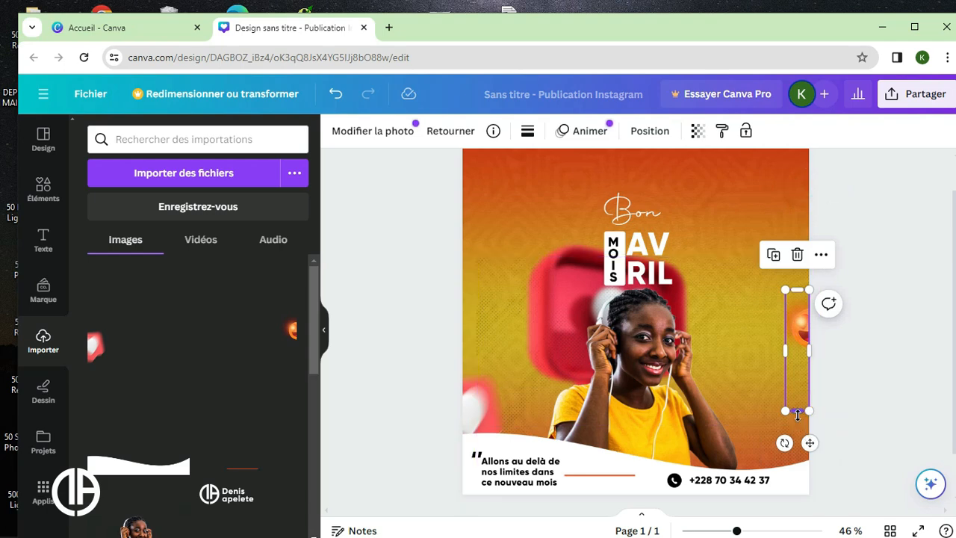
{"action": "left_click_drag", "start_coordinate": [798, 414], "coordinate": [796, 392]}
Crop the empty areas on both sides of the woman with headphones
{"action": "left_click", "coordinate": [696, 407]}
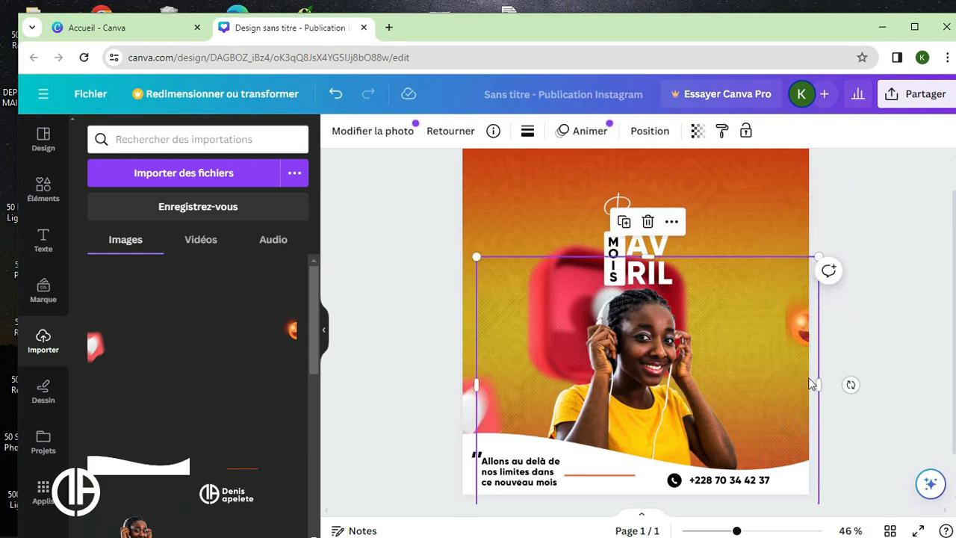
{"action": "left_click_drag", "start_coordinate": [818, 391], "coordinate": [754, 389]}
{"action": "left_click_drag", "start_coordinate": [477, 384], "coordinate": [538, 386]}
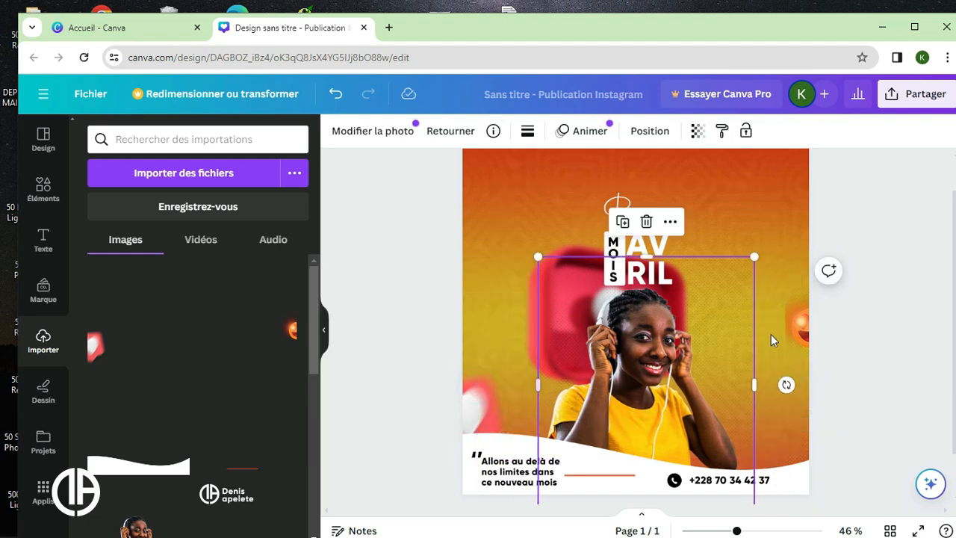
{"action": "left_click", "coordinate": [884, 337]}
Add the uploaded white wavy line image, enlarge it, fit it into the poster's upper-right corner and crop its empty area
{"action": "scroll", "coordinate": [195, 407], "scroll_direction": "down", "scroll_amount": 5}
{"action": "left_click", "coordinate": [172, 358]}
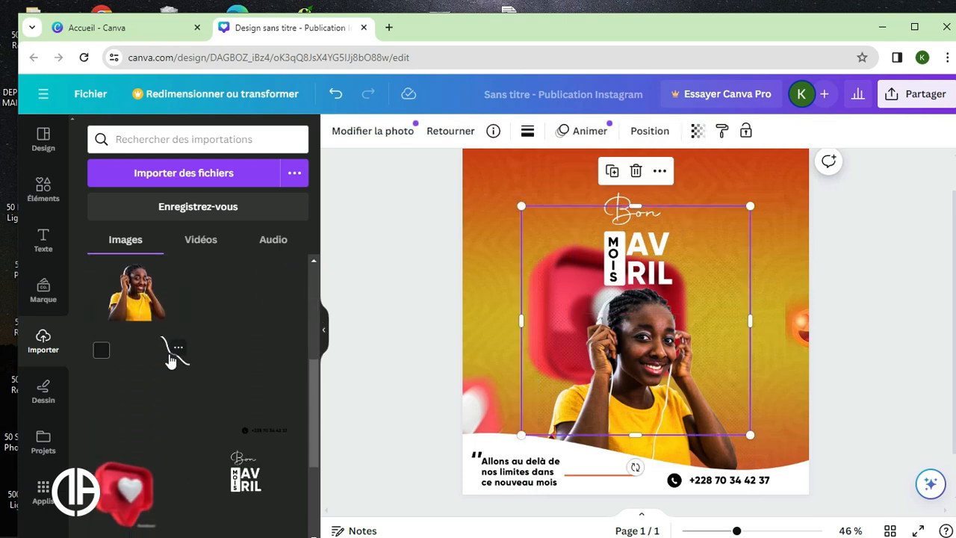
{"action": "left_click_drag", "start_coordinate": [713, 240], "coordinate": [768, 189]}
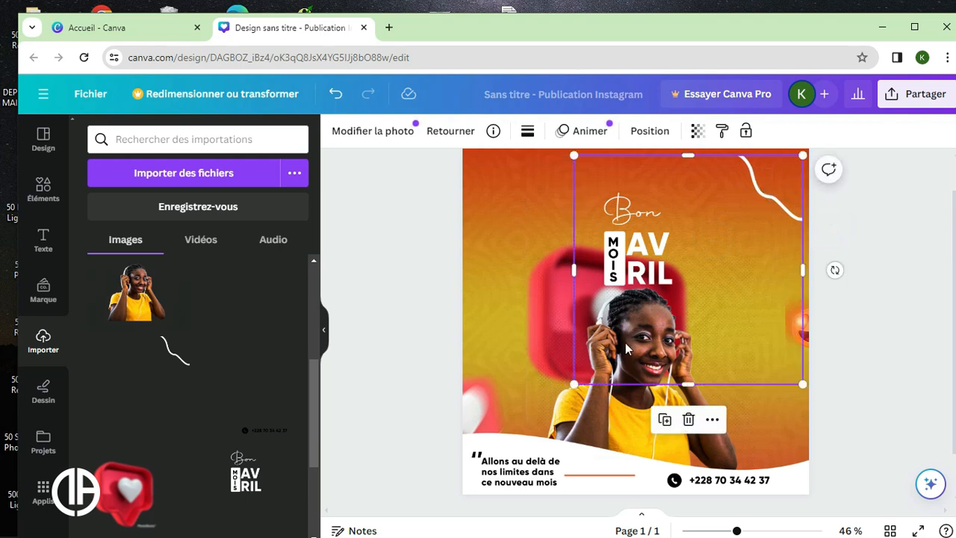
{"action": "left_click_drag", "start_coordinate": [576, 384], "coordinate": [473, 483]}
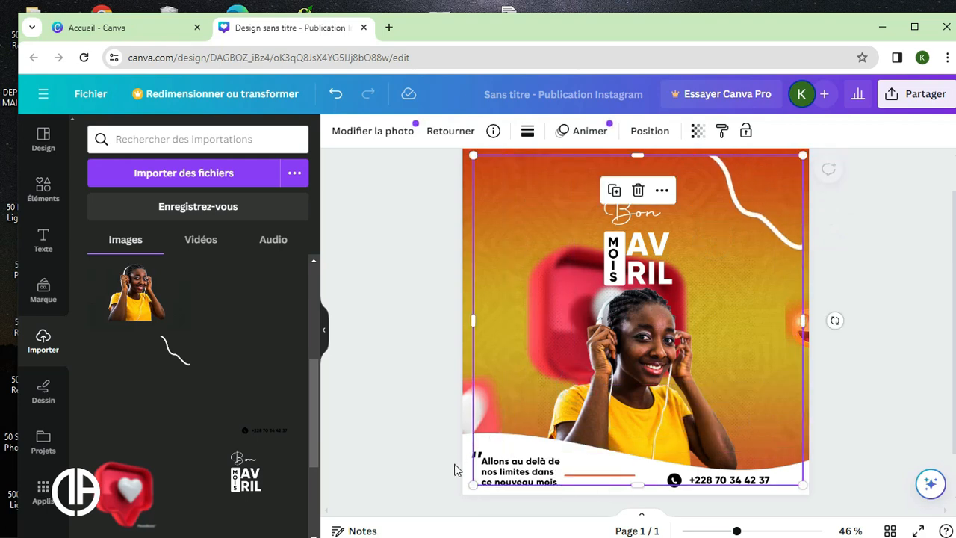
{"action": "left_click_drag", "start_coordinate": [715, 243], "coordinate": [742, 213]}
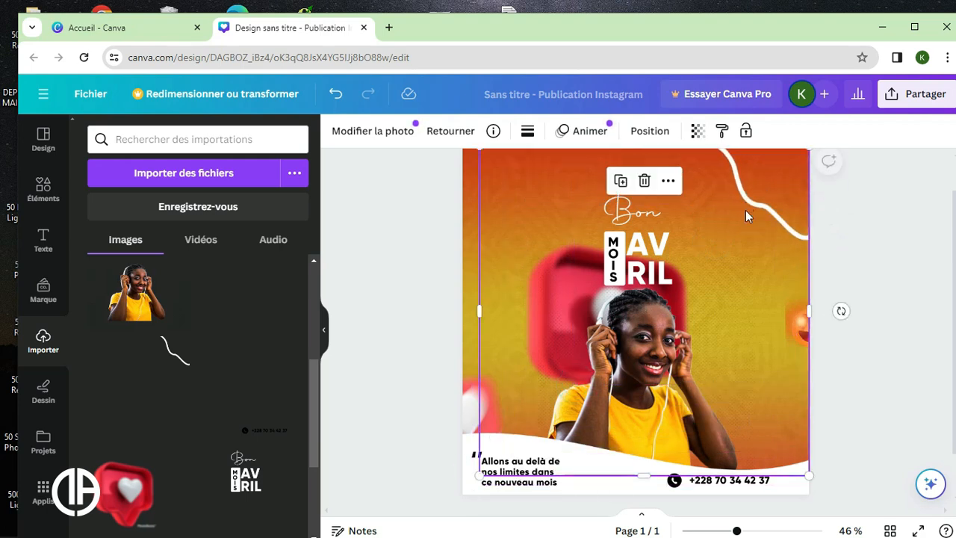
{"action": "left_click_drag", "start_coordinate": [479, 311], "coordinate": [702, 286]}
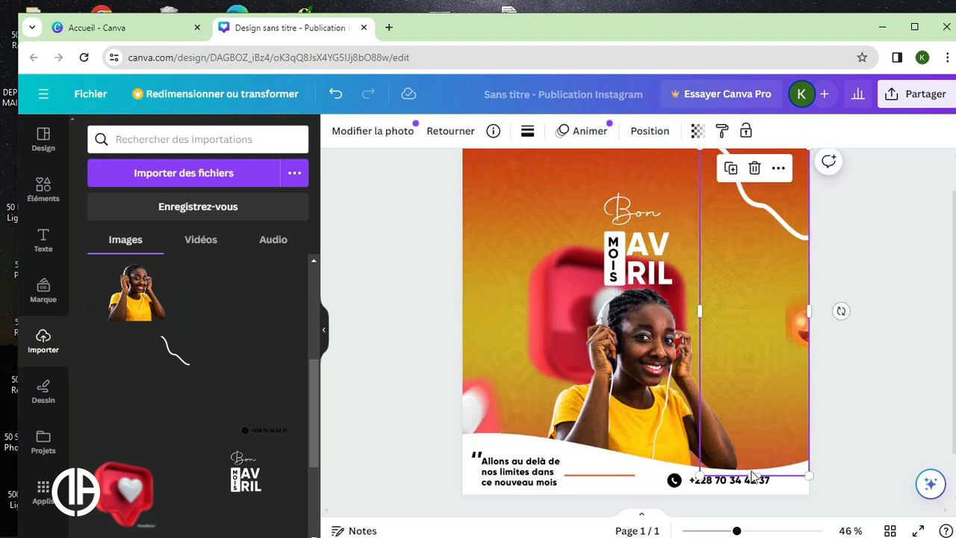
{"action": "left_click_drag", "start_coordinate": [753, 475], "coordinate": [750, 246]}
{"action": "left_click_drag", "start_coordinate": [699, 188], "coordinate": [709, 191]}
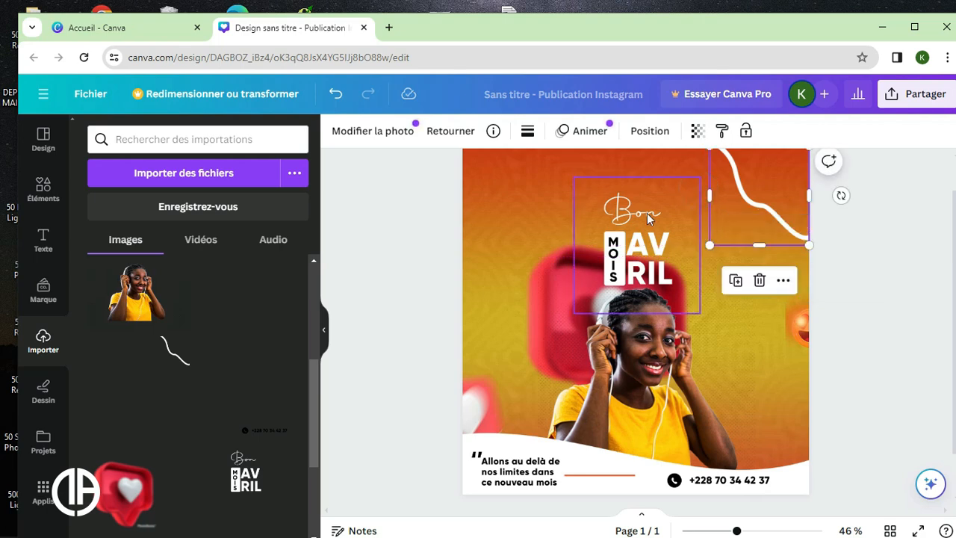
{"action": "left_click", "coordinate": [855, 234]}
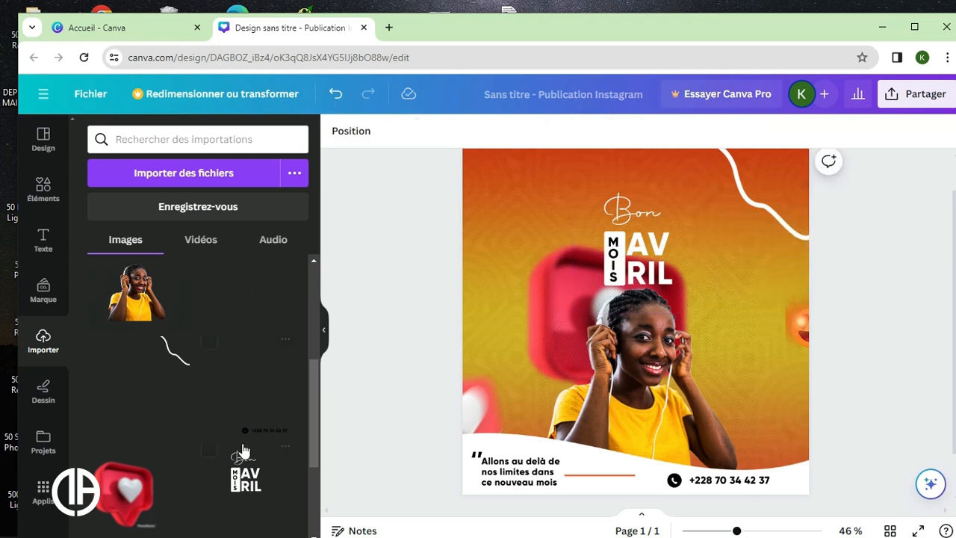
Add the uploaded white designer logo, shrink it in the poster's upper-left corner and crop its empty bottom and right margins
{"action": "scroll", "coordinate": [243, 448], "scroll_direction": "up", "scroll_amount": 3}
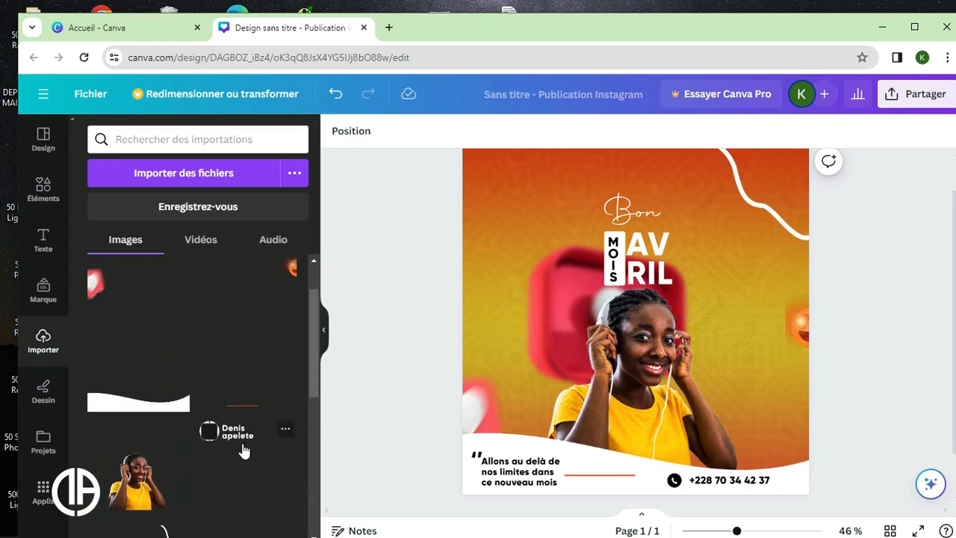
{"action": "scroll", "coordinate": [242, 448], "scroll_direction": "up", "scroll_amount": 2}
{"action": "scroll", "coordinate": [278, 342], "scroll_direction": "down", "scroll_amount": 5}
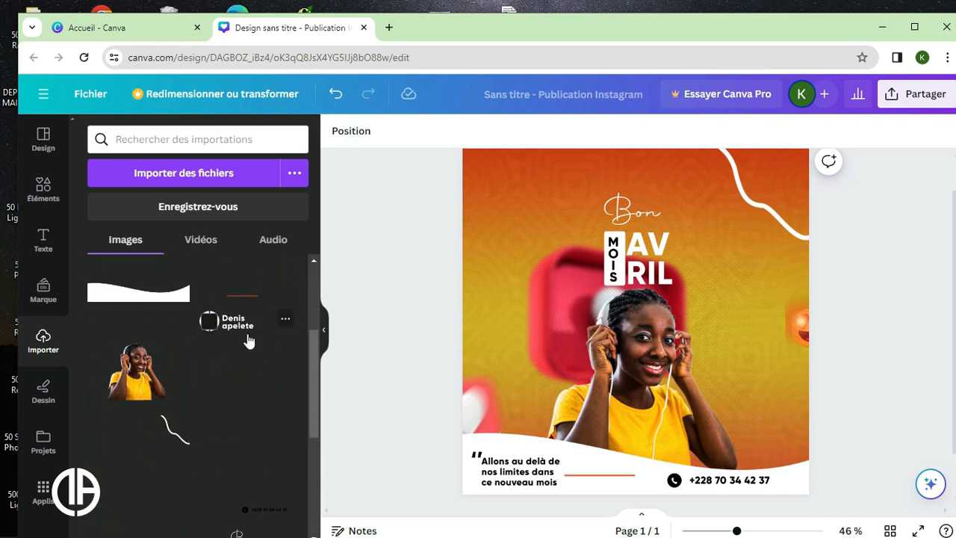
{"action": "left_click", "coordinate": [238, 325]}
{"action": "left_click_drag", "start_coordinate": [581, 288], "coordinate": [531, 237]}
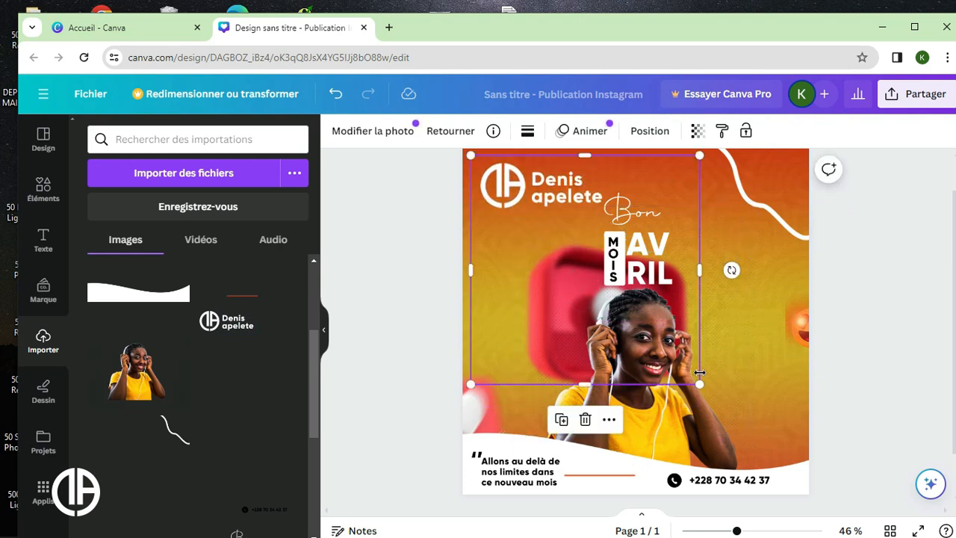
{"action": "left_click_drag", "start_coordinate": [699, 383], "coordinate": [629, 313]}
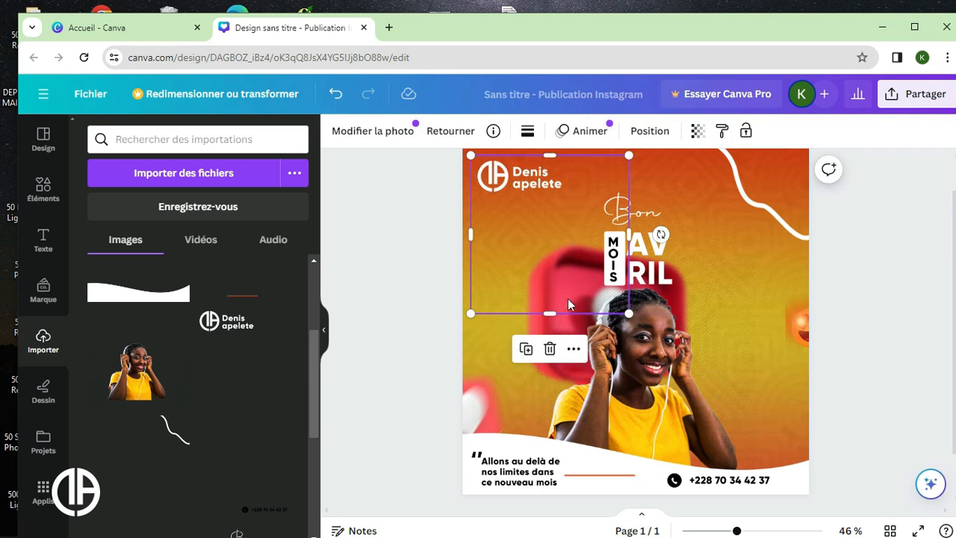
{"action": "left_click_drag", "start_coordinate": [550, 314], "coordinate": [543, 199]}
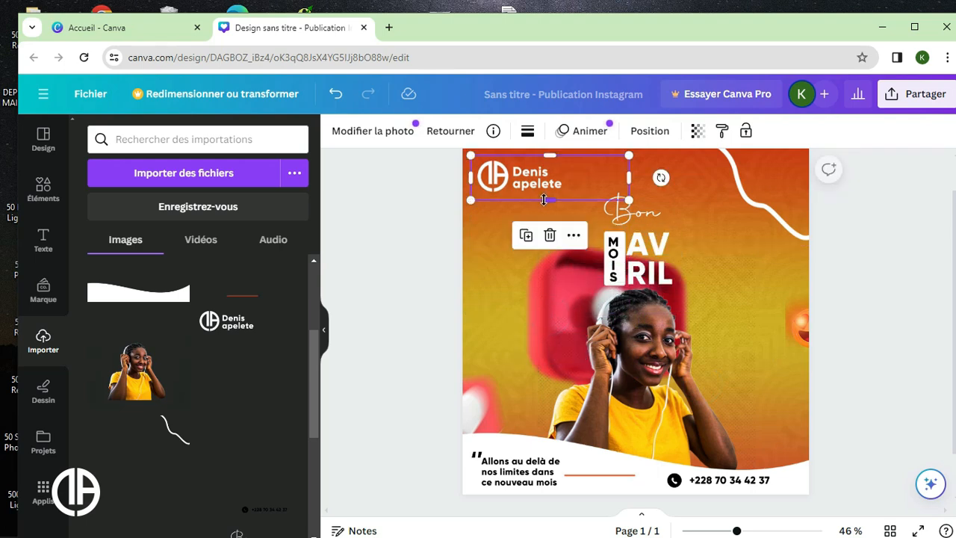
{"action": "left_click_drag", "start_coordinate": [627, 176], "coordinate": [614, 176]}
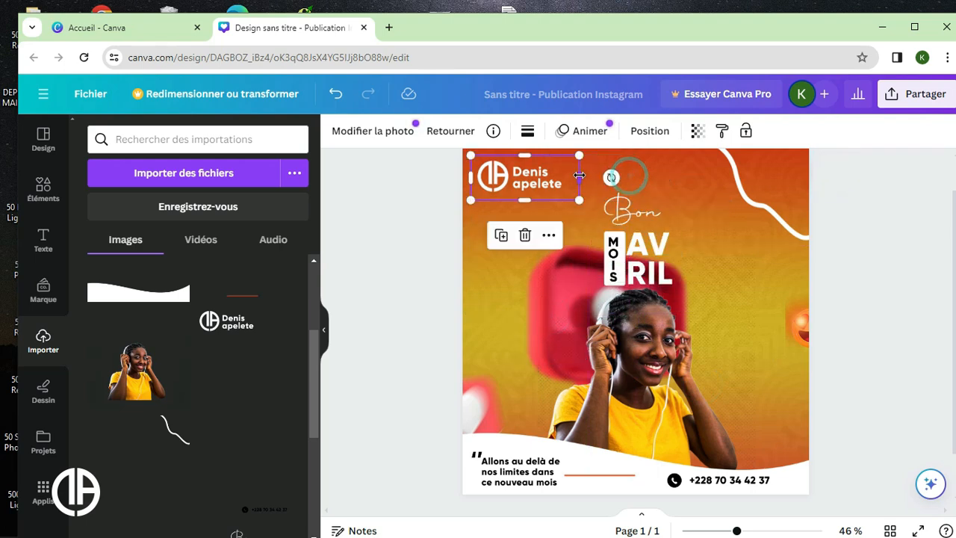
Look over the assembled poster from the logo to the white footer and check its separate image elements
{"action": "left_click", "coordinate": [840, 256]}
{"action": "scroll", "coordinate": [839, 256], "scroll_direction": "up", "scroll_amount": 1}
{"action": "scroll", "coordinate": [839, 256], "scroll_direction": "down", "scroll_amount": 2}
{"action": "scroll", "coordinate": [839, 256], "scroll_direction": "up", "scroll_amount": 2}
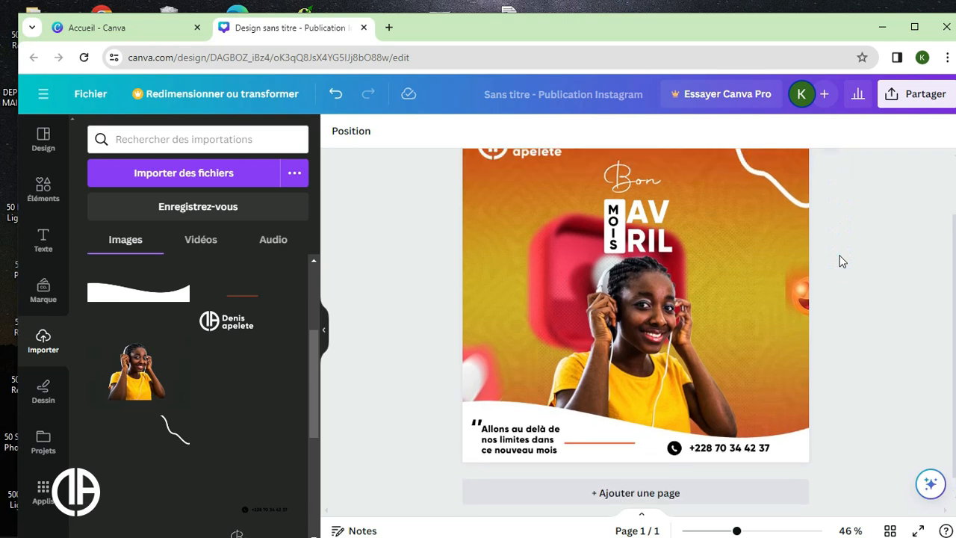
{"action": "scroll", "coordinate": [841, 260], "scroll_direction": "down", "scroll_amount": 2}
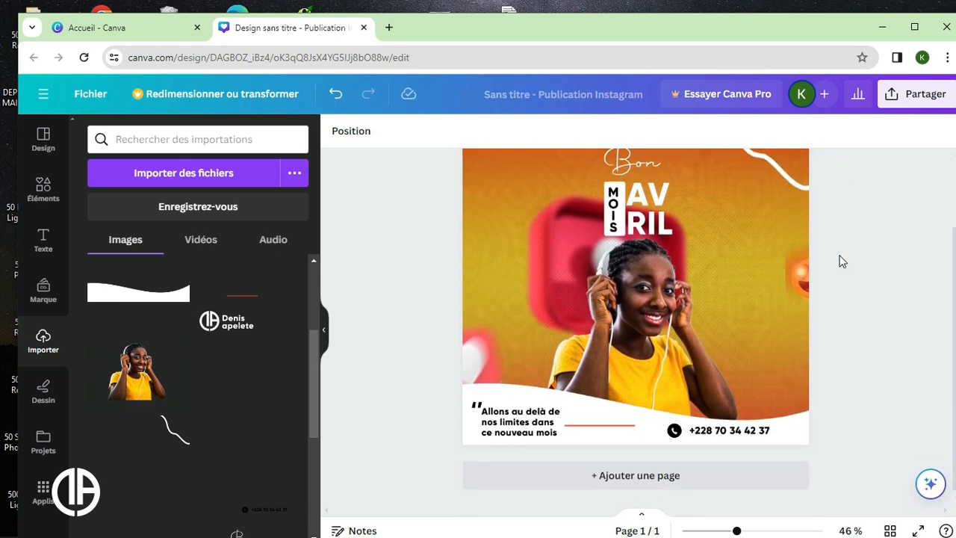
{"action": "scroll", "coordinate": [842, 260], "scroll_direction": "up", "scroll_amount": 2}
{"action": "scroll", "coordinate": [842, 260], "scroll_direction": "down", "scroll_amount": 2}
{"action": "scroll", "coordinate": [900, 294], "scroll_direction": "up", "scroll_amount": 2}
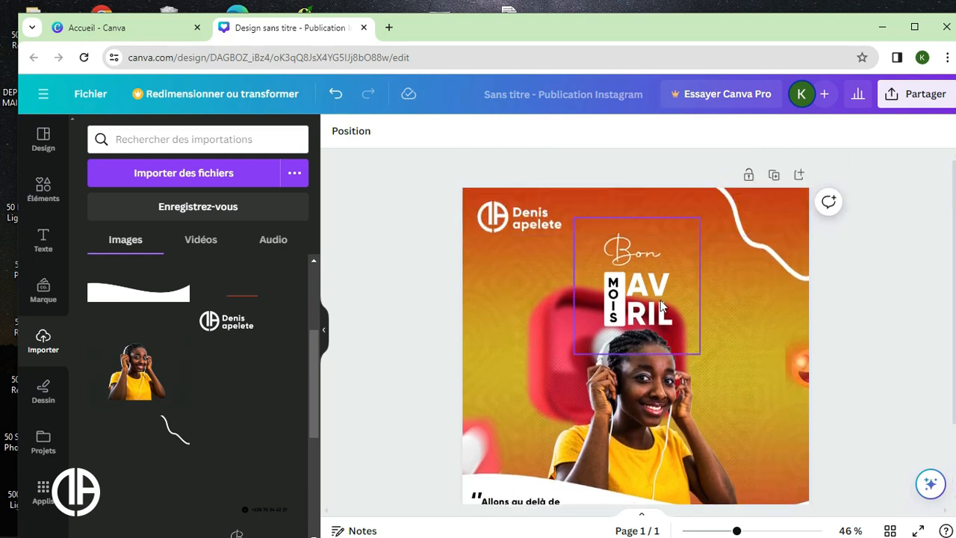
{"action": "scroll", "coordinate": [763, 342], "scroll_direction": "down", "scroll_amount": 2}
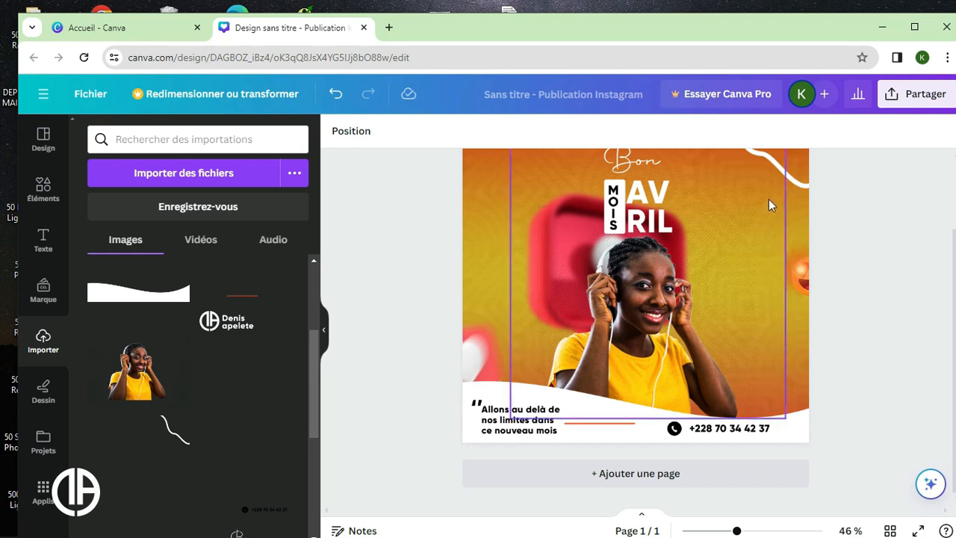
{"action": "left_click", "coordinate": [710, 217]}
{"action": "left_click", "coordinate": [712, 190]}
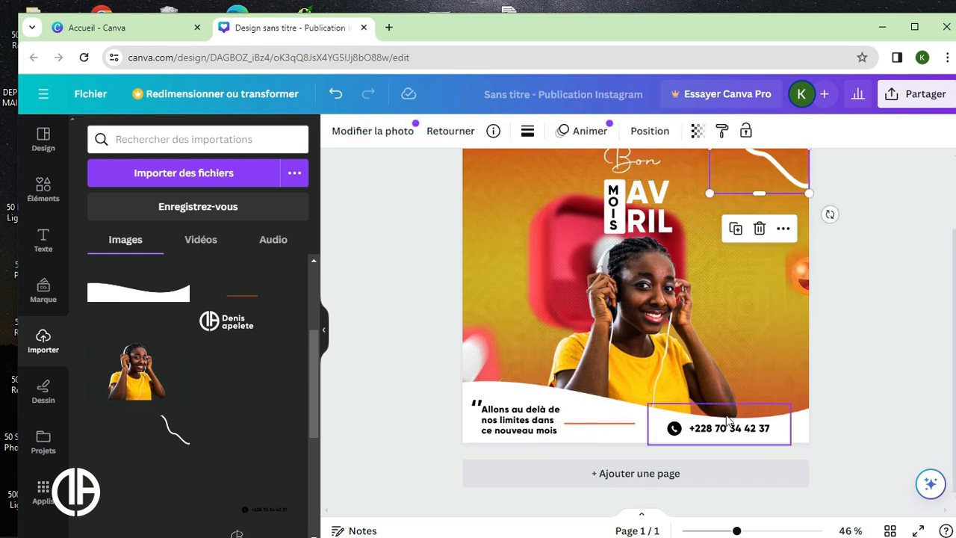
{"action": "left_click", "coordinate": [798, 430]}
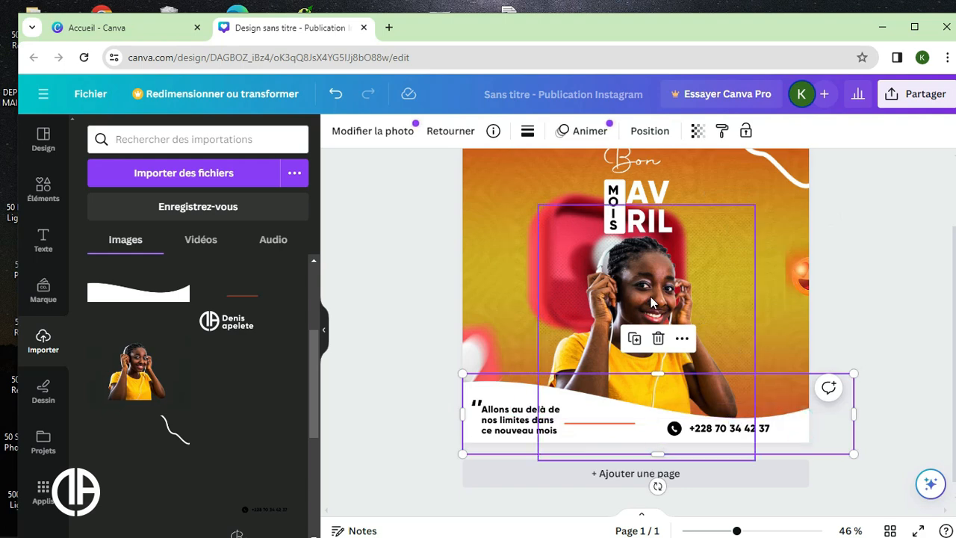
{"action": "scroll", "coordinate": [848, 333], "scroll_direction": "up", "scroll_amount": 2}
{"action": "scroll", "coordinate": [847, 333], "scroll_direction": "down", "scroll_amount": 2}
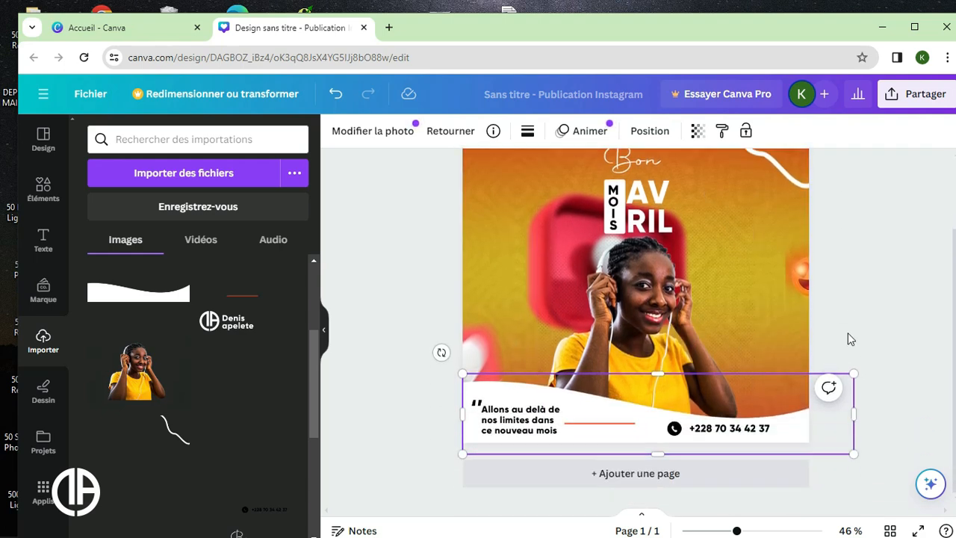
{"action": "left_click", "coordinate": [532, 252]}
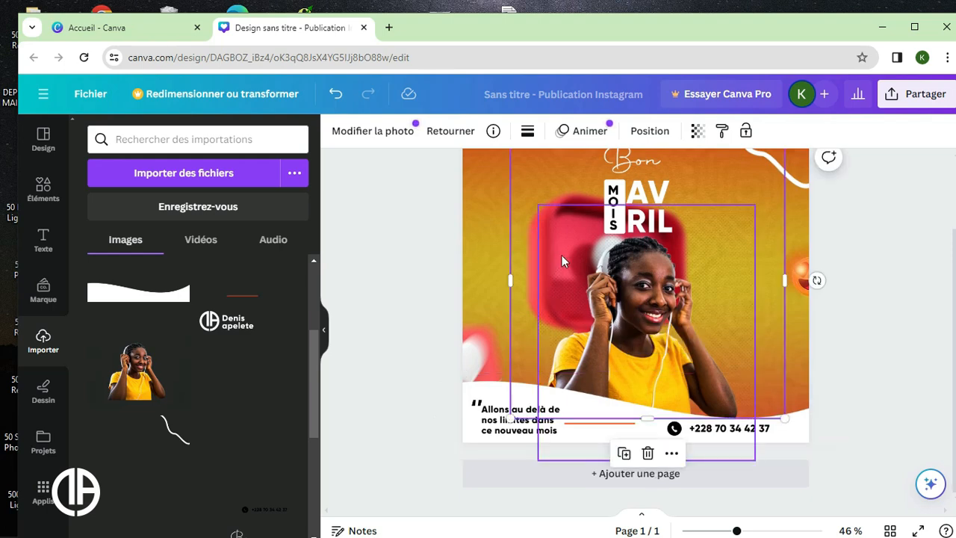
{"action": "left_click", "coordinate": [580, 254]}
{"action": "left_click", "coordinate": [558, 276]}
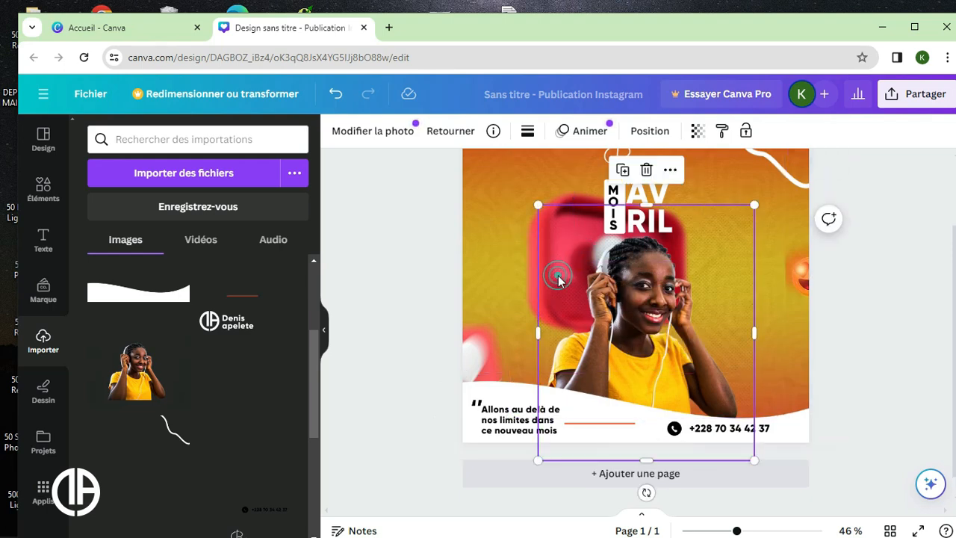
Apply the Tectonique photo animation to the large red heart icon behind the woman with headphones
{"action": "left_click", "coordinate": [530, 271]}
{"action": "scroll", "coordinate": [626, 263], "scroll_direction": "up", "scroll_amount": 2}
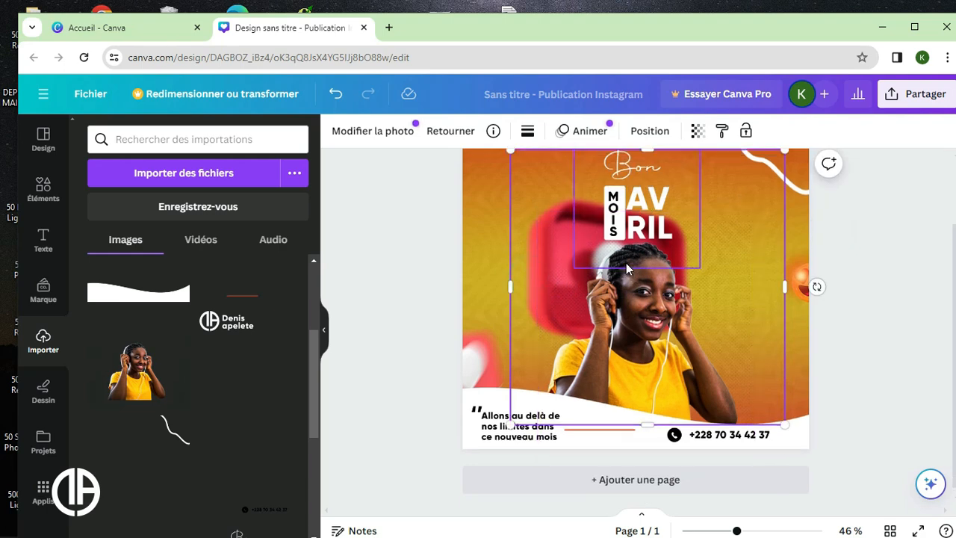
{"action": "mouse_move", "coordinate": [510, 236]}
{"action": "left_mouse_down"}
{"action": "mouse_move", "coordinate": [546, 267]}
{"action": "mouse_move", "coordinate": [515, 253]}
{"action": "left_mouse_up"}
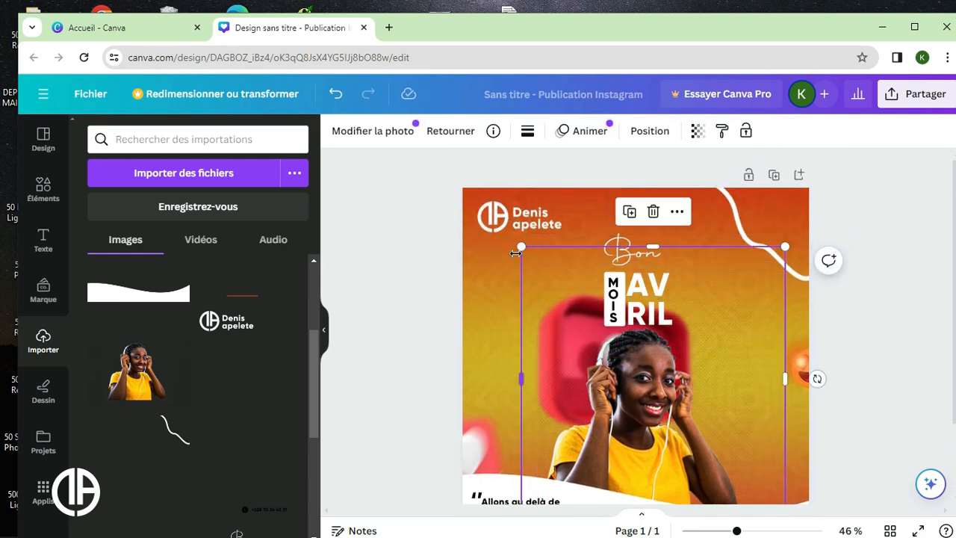
{"action": "key", "text": "ctrl+z"}
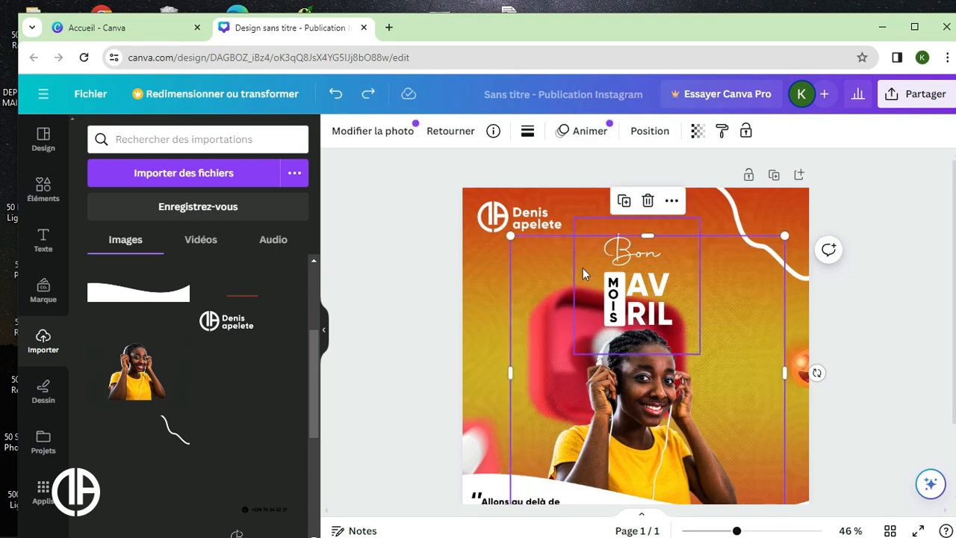
{"action": "left_click", "coordinate": [589, 131]}
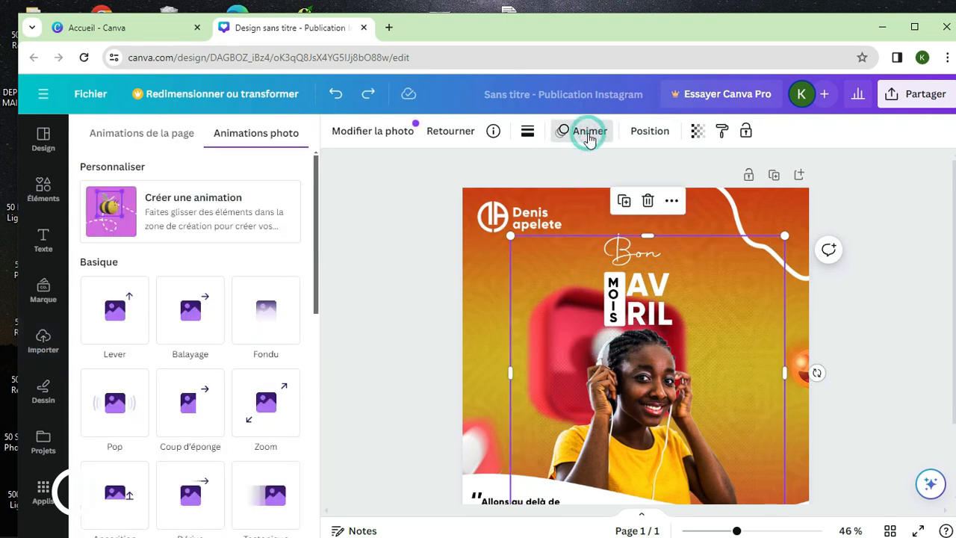
{"action": "left_click", "coordinate": [141, 321]}
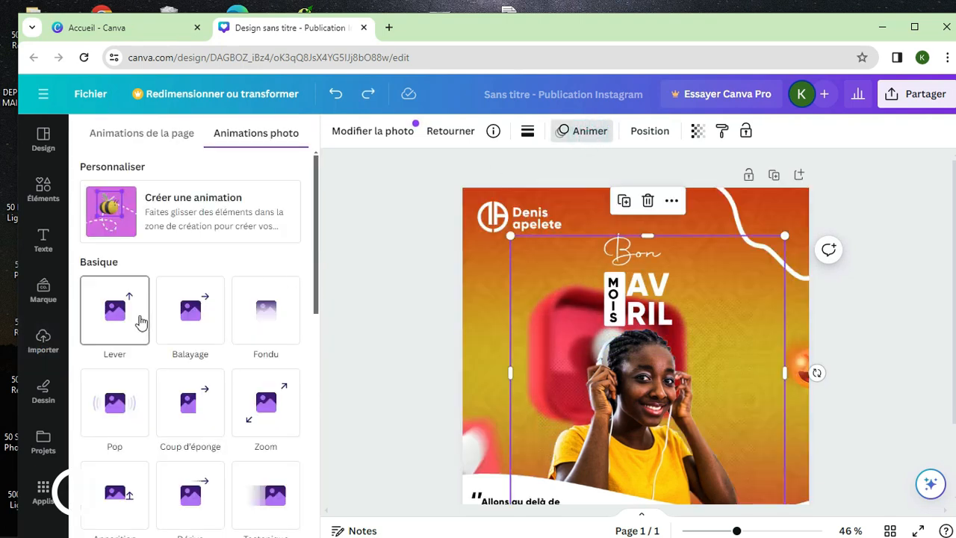
{"action": "scroll", "coordinate": [192, 416], "scroll_direction": "down", "scroll_amount": 4}
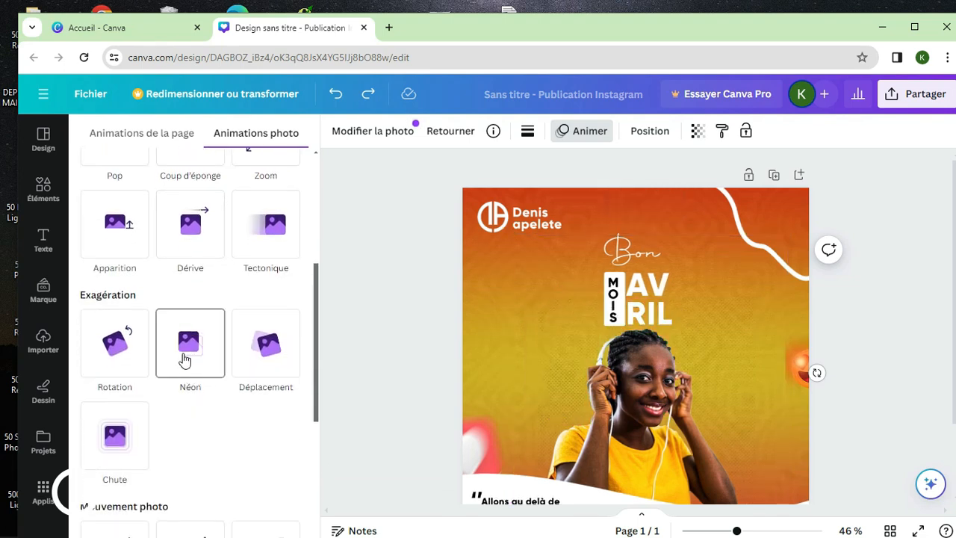
{"action": "scroll", "coordinate": [178, 458], "scroll_direction": "down", "scroll_amount": 3}
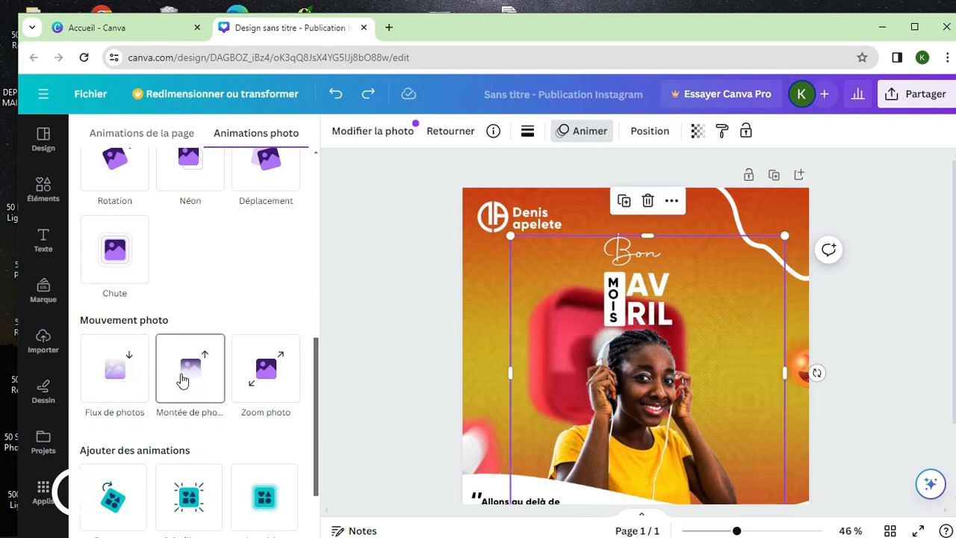
{"action": "scroll", "coordinate": [214, 425], "scroll_direction": "down", "scroll_amount": 2}
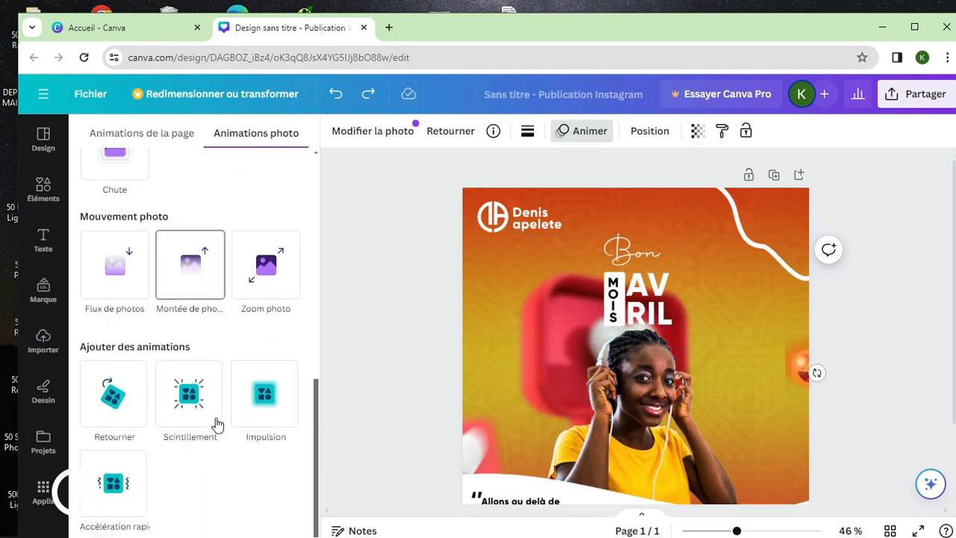
{"action": "scroll", "coordinate": [216, 424], "scroll_direction": "up", "scroll_amount": 4}
{"action": "scroll", "coordinate": [216, 424], "scroll_direction": "up", "scroll_amount": 3}
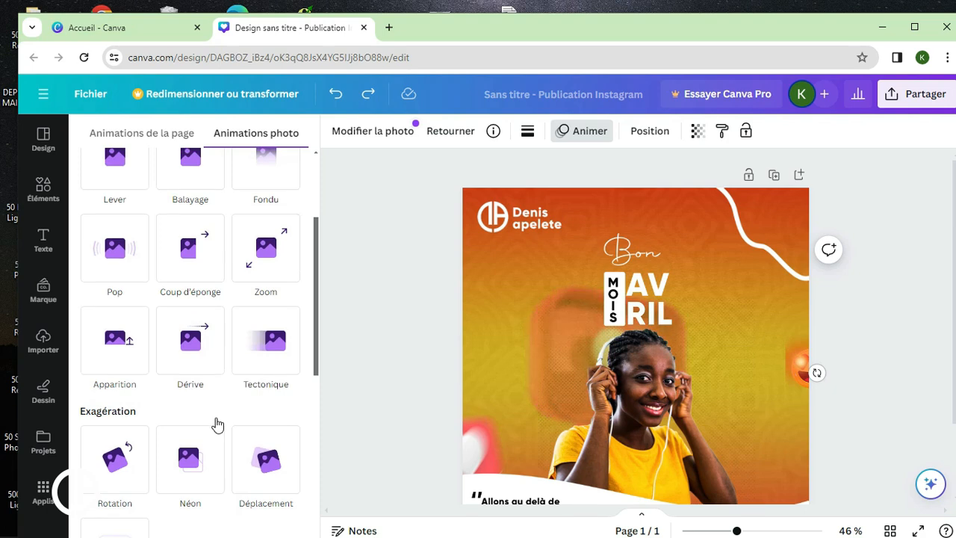
{"action": "left_click", "coordinate": [241, 342]}
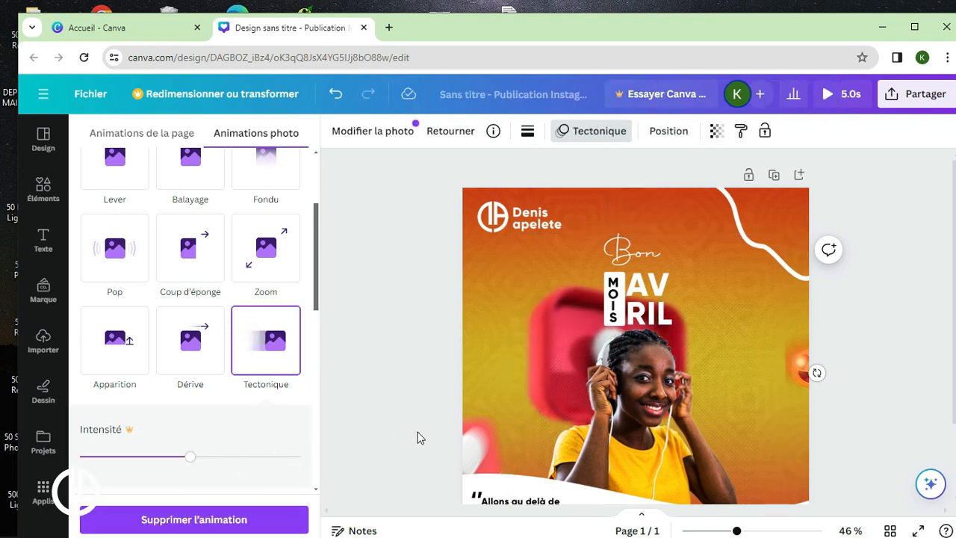
Apply the Apparition photo animation to the woman with headphones
{"action": "left_click", "coordinate": [667, 398]}
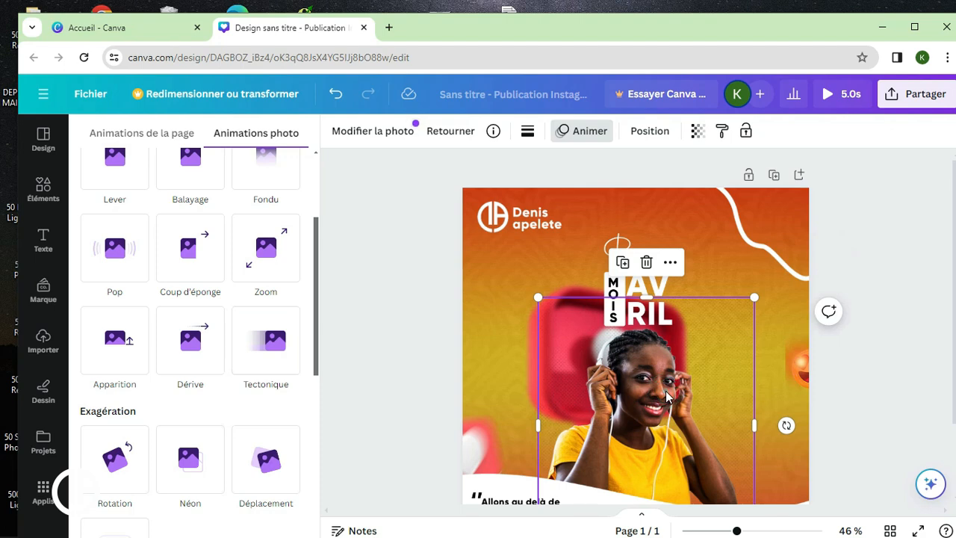
{"action": "scroll", "coordinate": [280, 403], "scroll_direction": "down", "scroll_amount": 2}
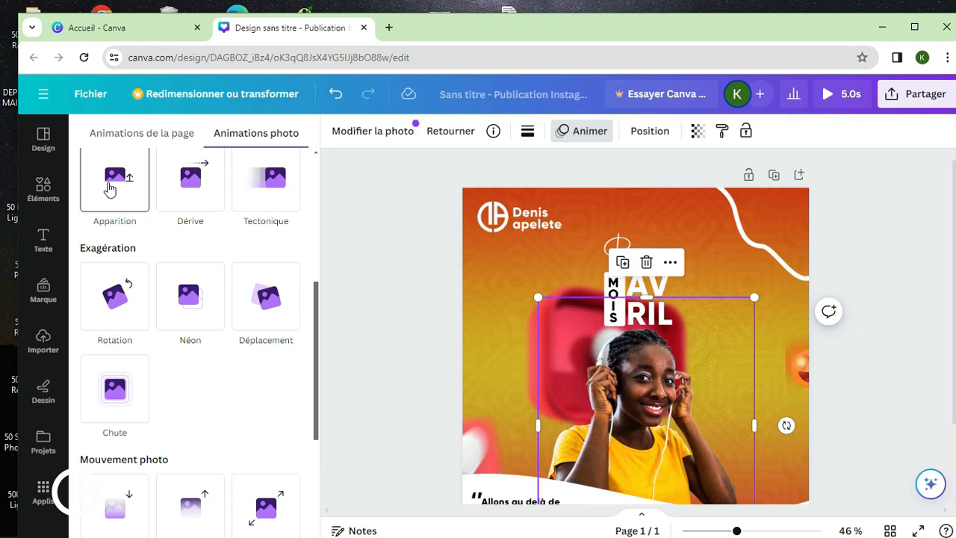
{"action": "left_click", "coordinate": [110, 189]}
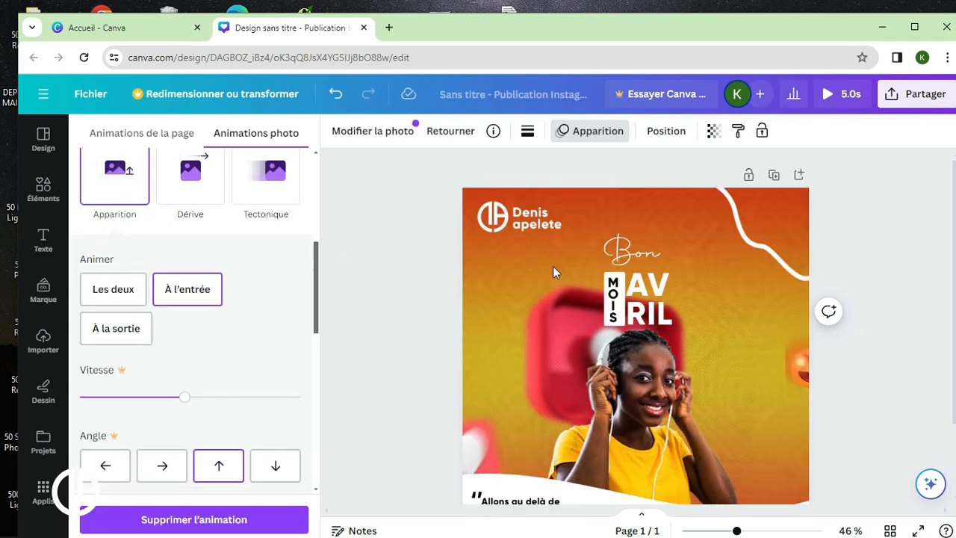
Apply the Balayage photo animation to the BON MOIS AVRIL title image
{"action": "left_click", "coordinate": [631, 284]}
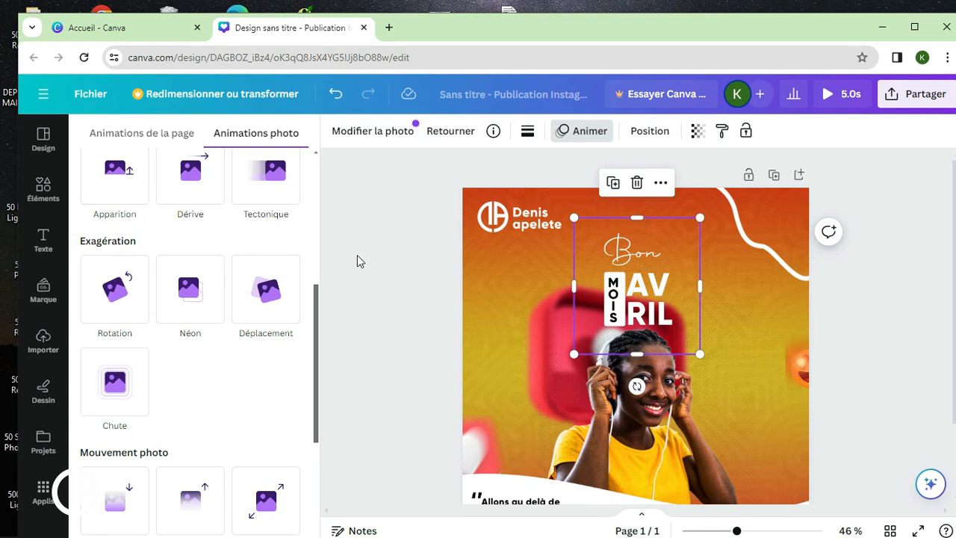
{"action": "scroll", "coordinate": [209, 277], "scroll_direction": "up", "scroll_amount": 2}
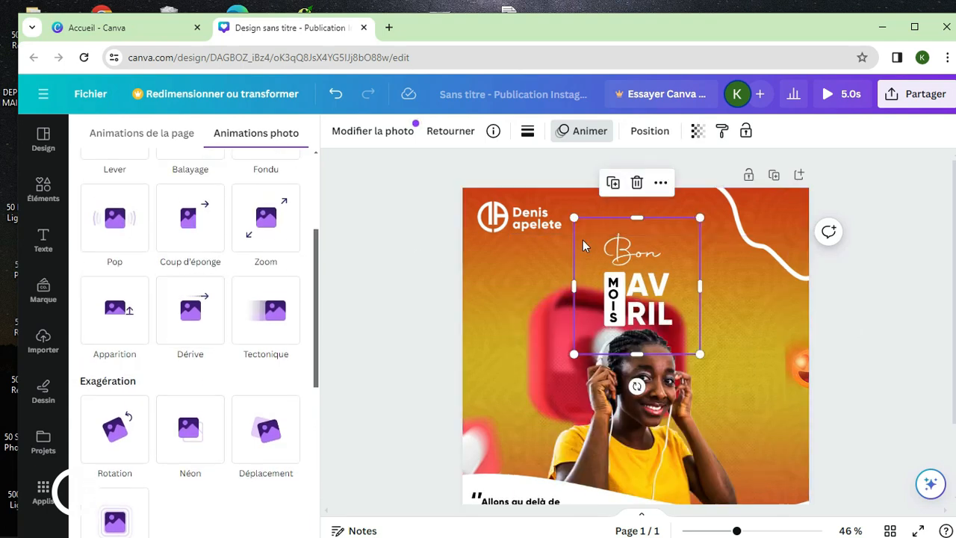
{"action": "scroll", "coordinate": [187, 246], "scroll_direction": "up", "scroll_amount": 2}
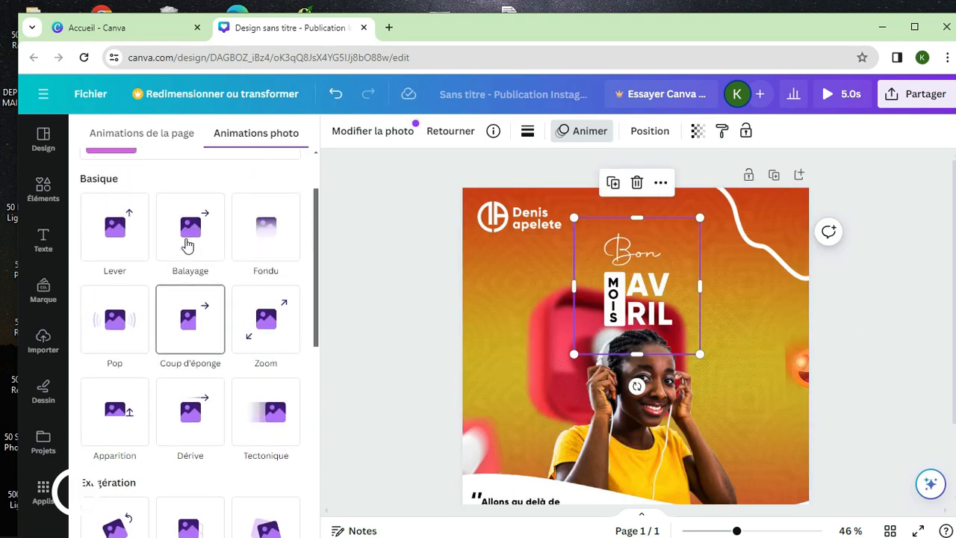
{"action": "scroll", "coordinate": [136, 369], "scroll_direction": "down", "scroll_amount": 3}
{"action": "scroll", "coordinate": [137, 370], "scroll_direction": "down", "scroll_amount": 4}
{"action": "scroll", "coordinate": [136, 370], "scroll_direction": "up", "scroll_amount": 3}
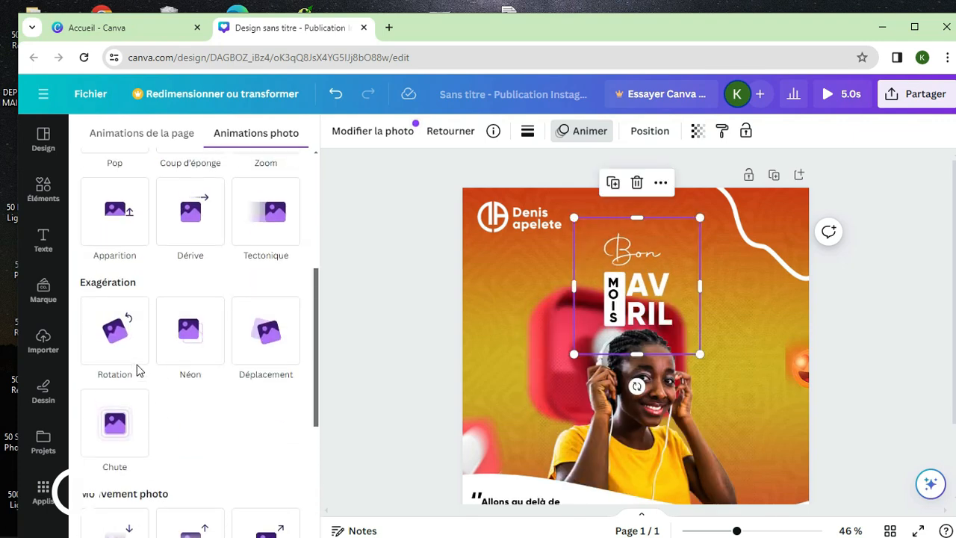
{"action": "scroll", "coordinate": [137, 369], "scroll_direction": "up", "scroll_amount": 3}
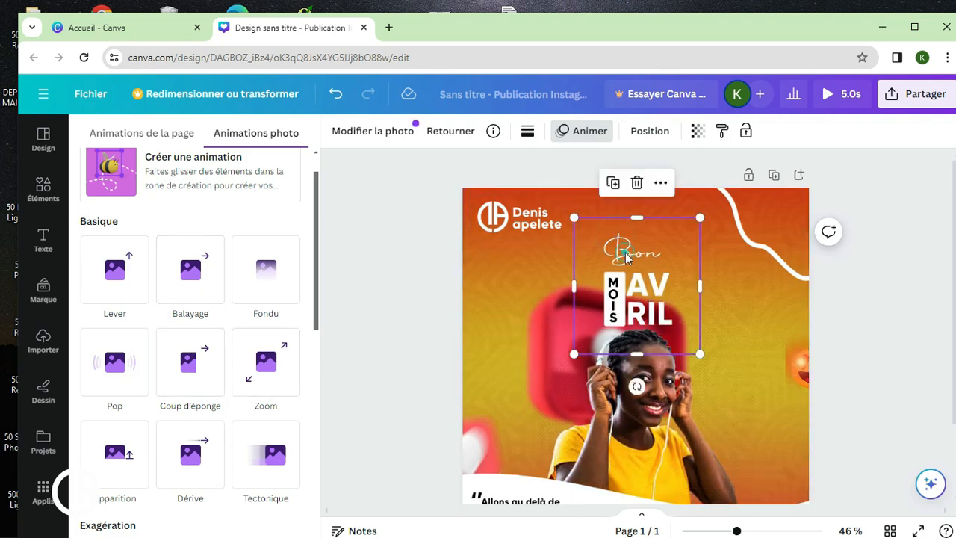
{"action": "double_click", "coordinate": [646, 360]}
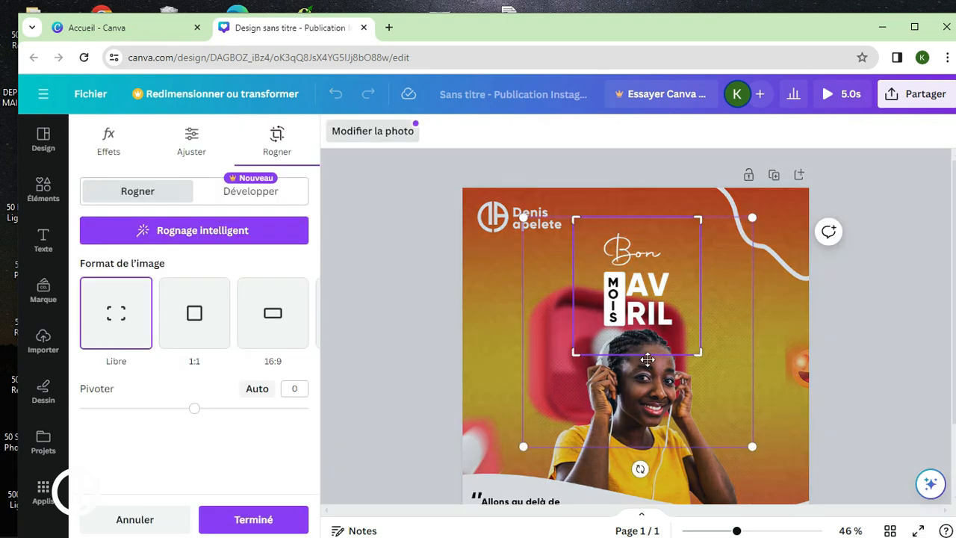
{"action": "left_click", "coordinate": [843, 298]}
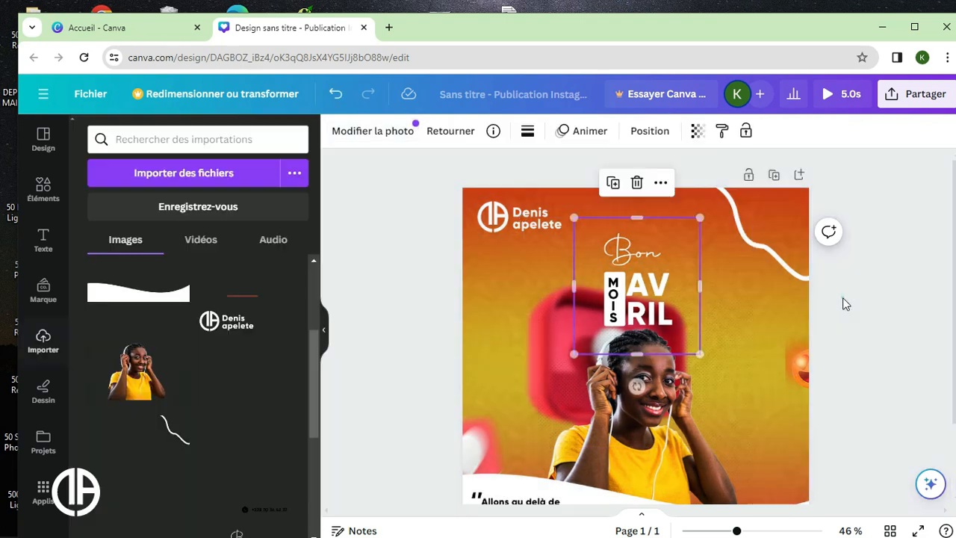
{"action": "left_click", "coordinate": [589, 132]}
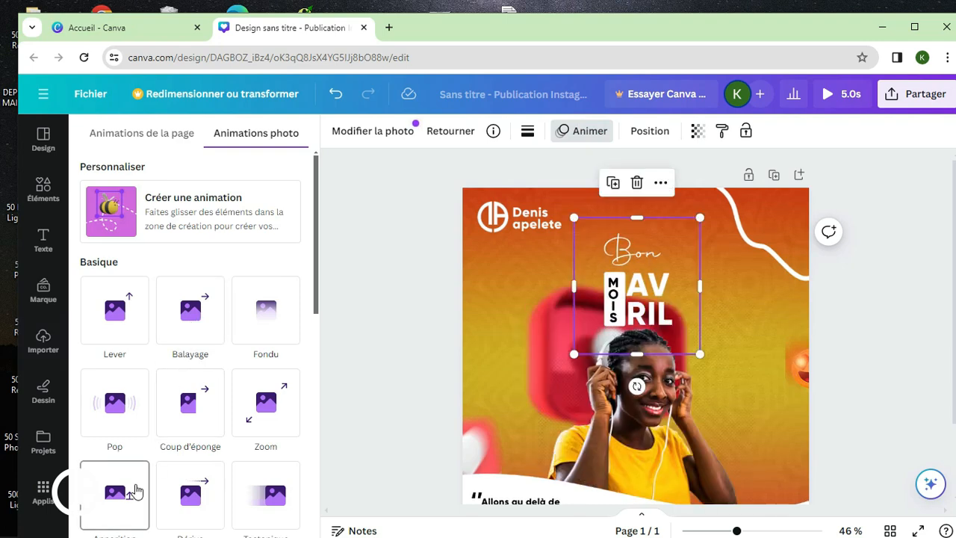
{"action": "left_click", "coordinate": [200, 317]}
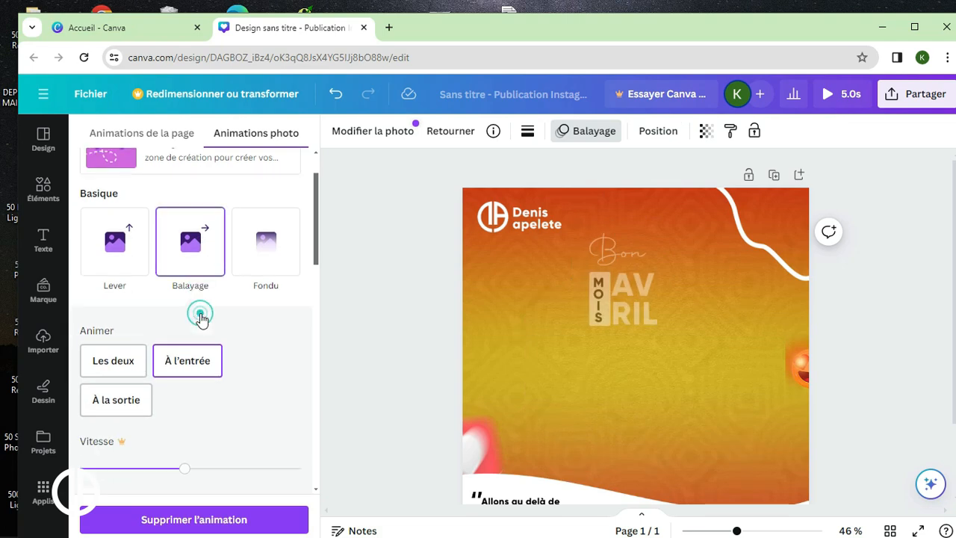
{"action": "scroll", "coordinate": [556, 492], "scroll_direction": "down", "scroll_amount": 3}
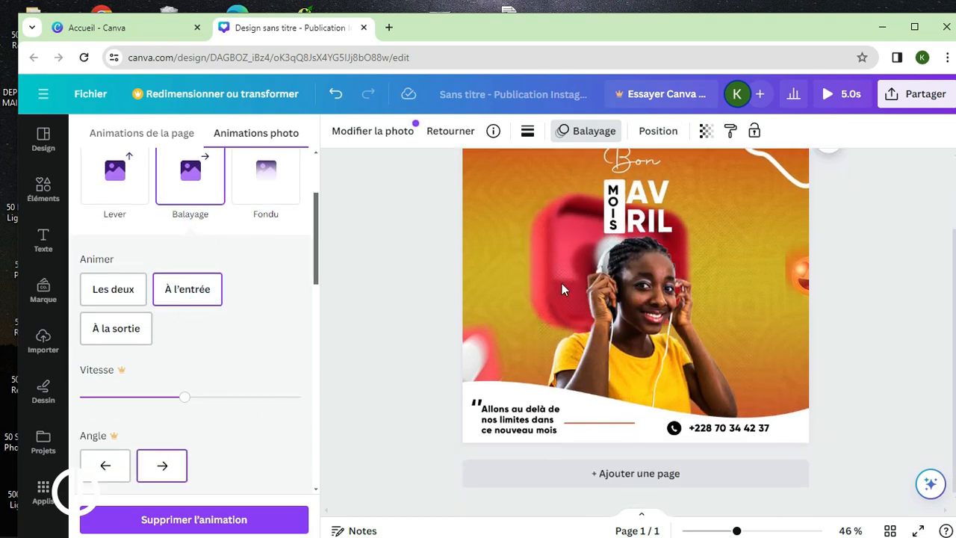
Try the Rotation photo animation on the small blurred heart above the footer, and remove it
{"action": "scroll", "coordinate": [562, 283], "scroll_direction": "up", "scroll_amount": 2}
{"action": "left_click", "coordinate": [486, 452]}
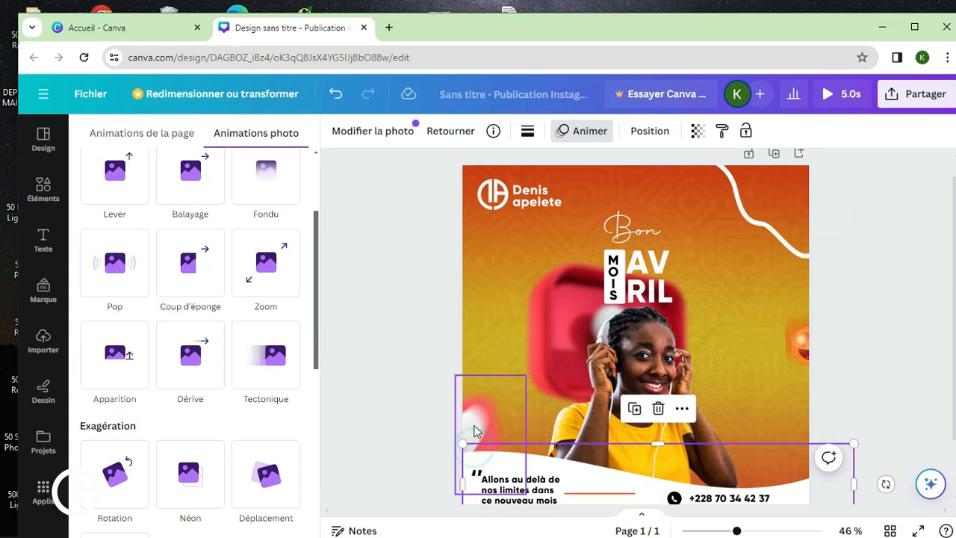
{"action": "left_click", "coordinate": [475, 431]}
{"action": "left_click", "coordinate": [262, 369]}
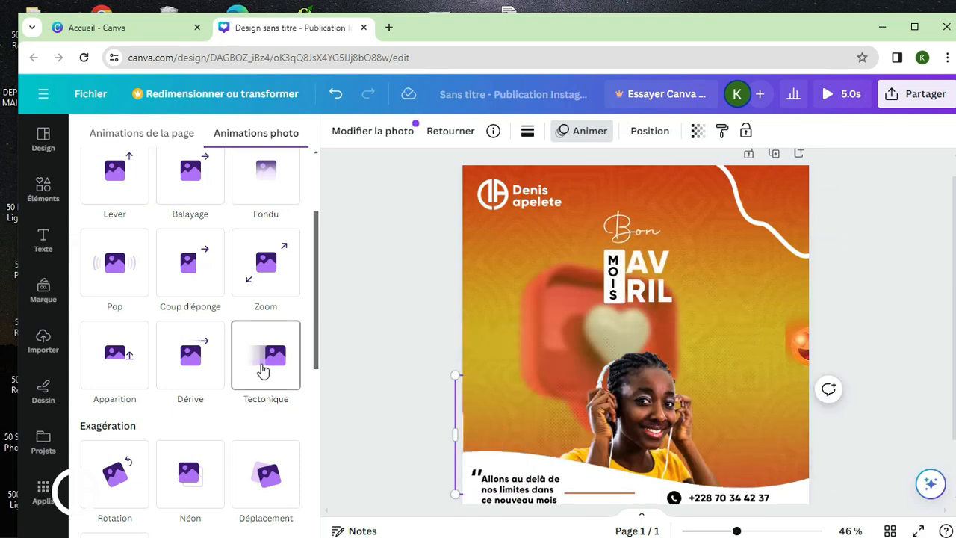
{"action": "left_click", "coordinate": [203, 359]}
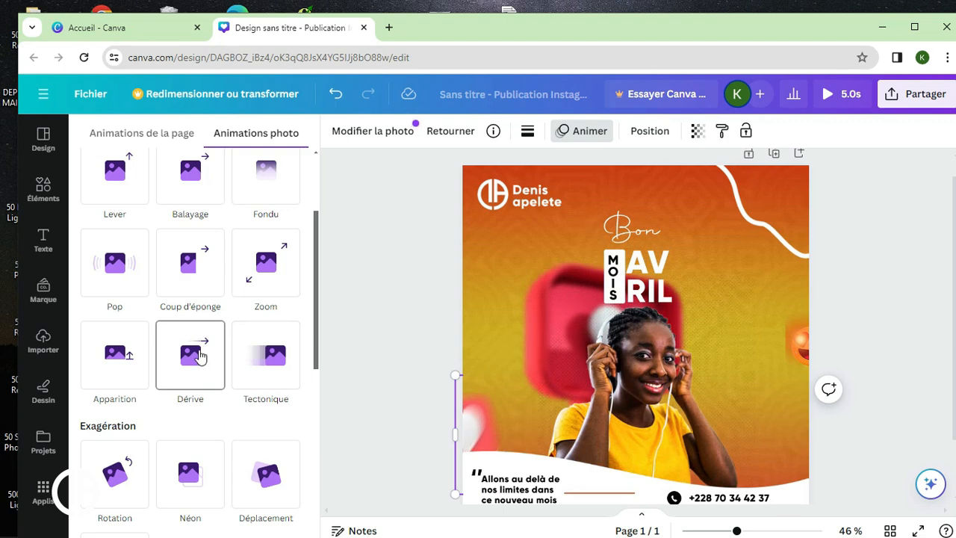
{"action": "scroll", "coordinate": [200, 359], "scroll_direction": "down", "scroll_amount": 2}
{"action": "left_click", "coordinate": [131, 323]}
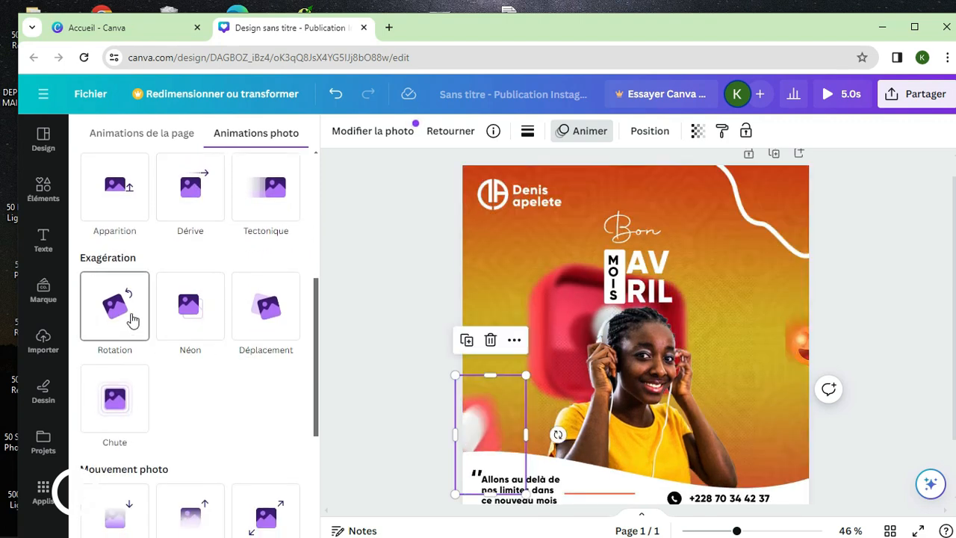
{"action": "left_click", "coordinate": [131, 320]}
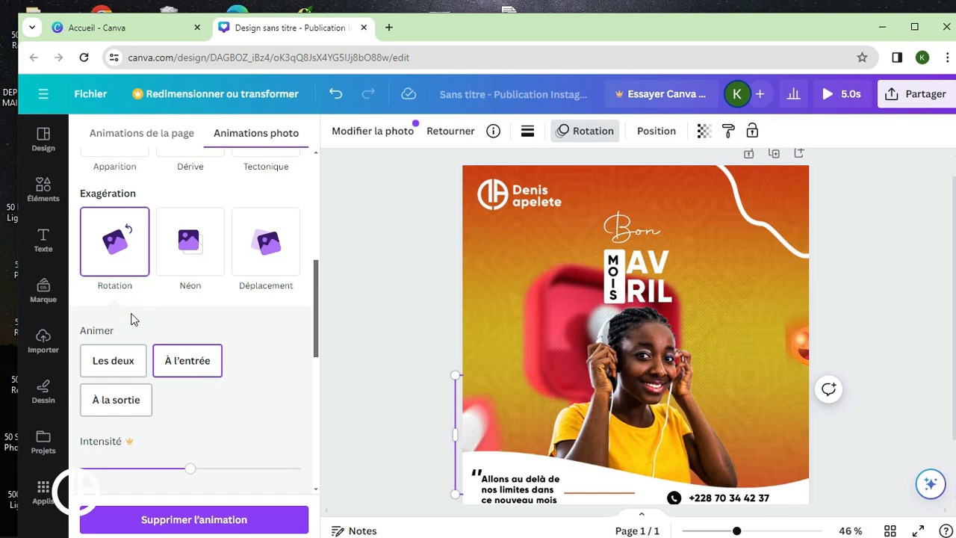
{"action": "left_click", "coordinate": [206, 515]}
Apply the Montée de photo animation to the small blurred heart
{"action": "scroll", "coordinate": [217, 358], "scroll_direction": "down", "scroll_amount": 2}
{"action": "left_click", "coordinate": [183, 323]}
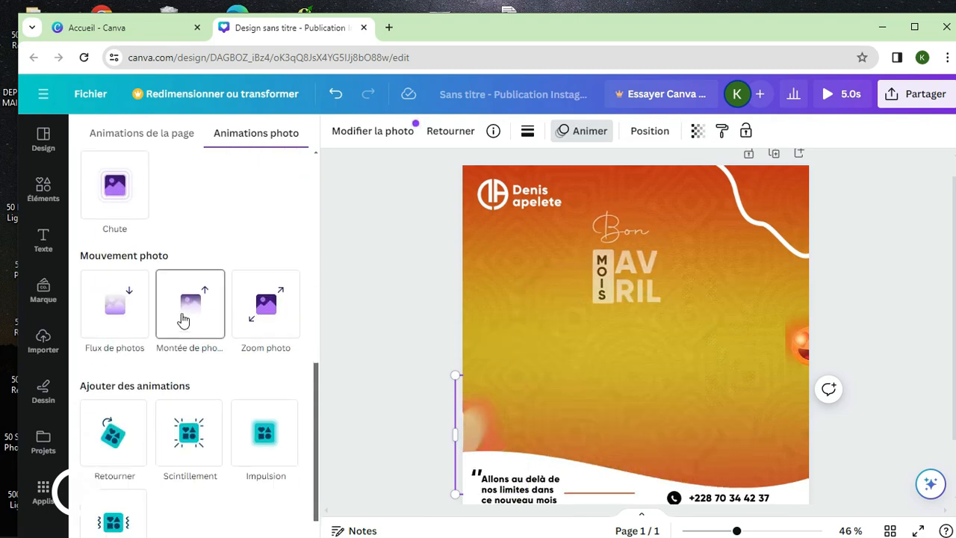
{"action": "left_click", "coordinate": [183, 319]}
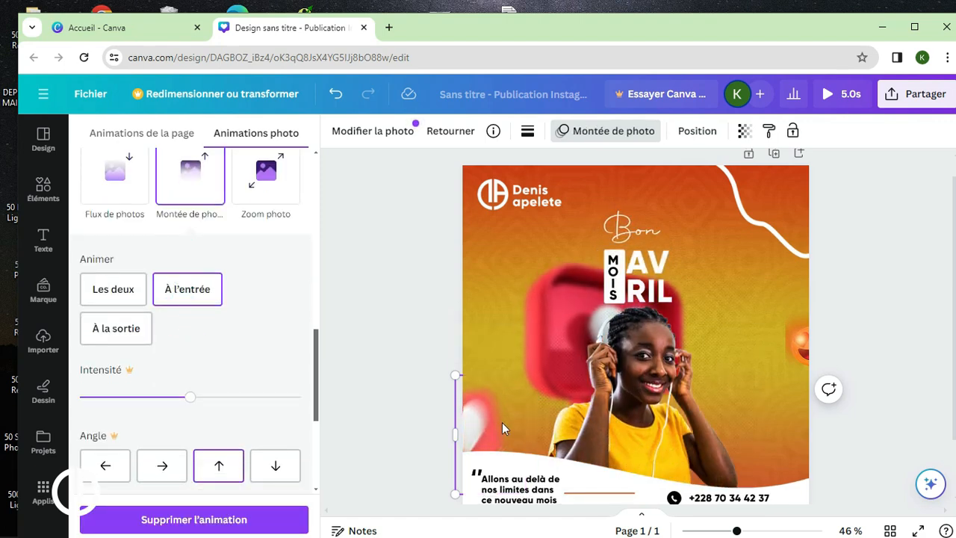
Try the Balayage photo animation on the smiling emoji at the poster's edge, with its angle reversed to come from the opposite direction
{"action": "left_click", "coordinate": [799, 341]}
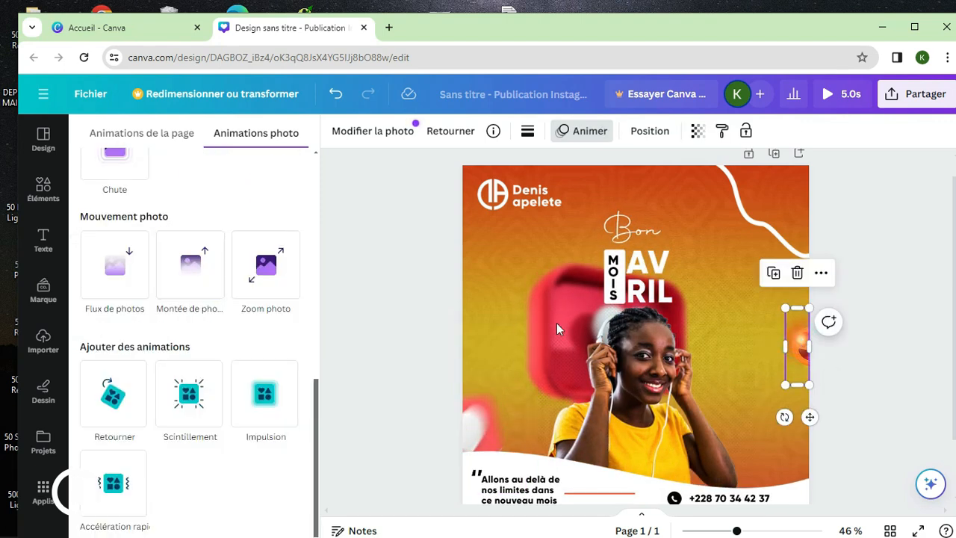
{"action": "left_click", "coordinate": [108, 404]}
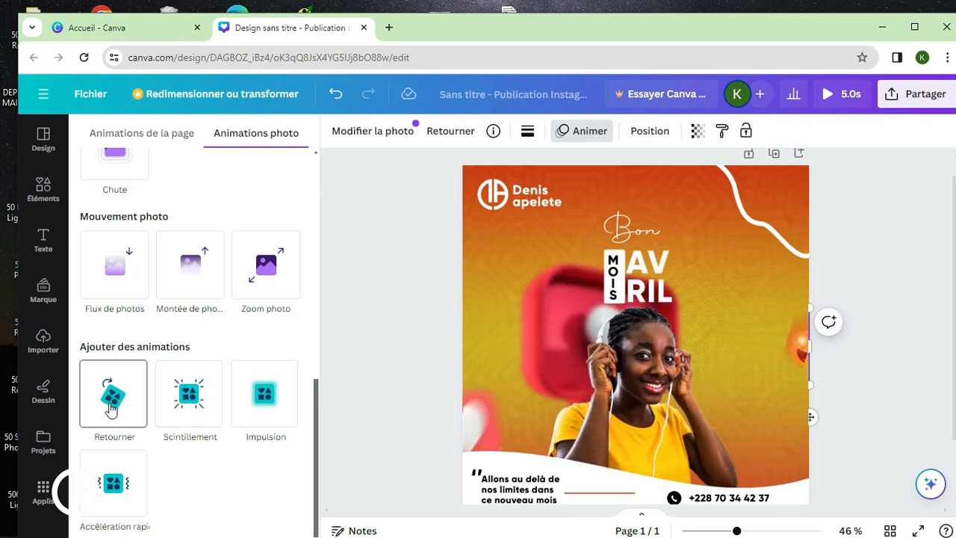
{"action": "left_click", "coordinate": [191, 401]}
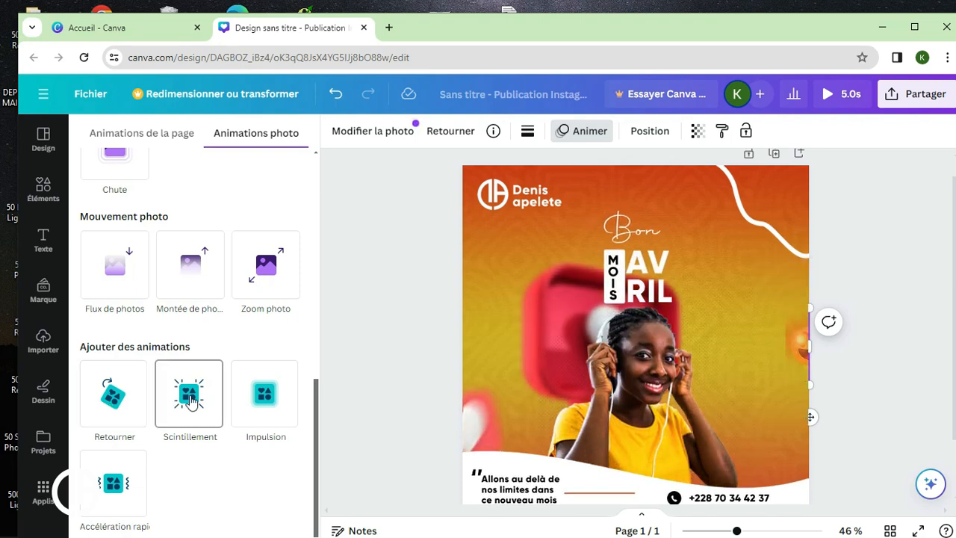
{"action": "left_click", "coordinate": [286, 394]}
{"action": "scroll", "coordinate": [286, 394], "scroll_direction": "up", "scroll_amount": 5}
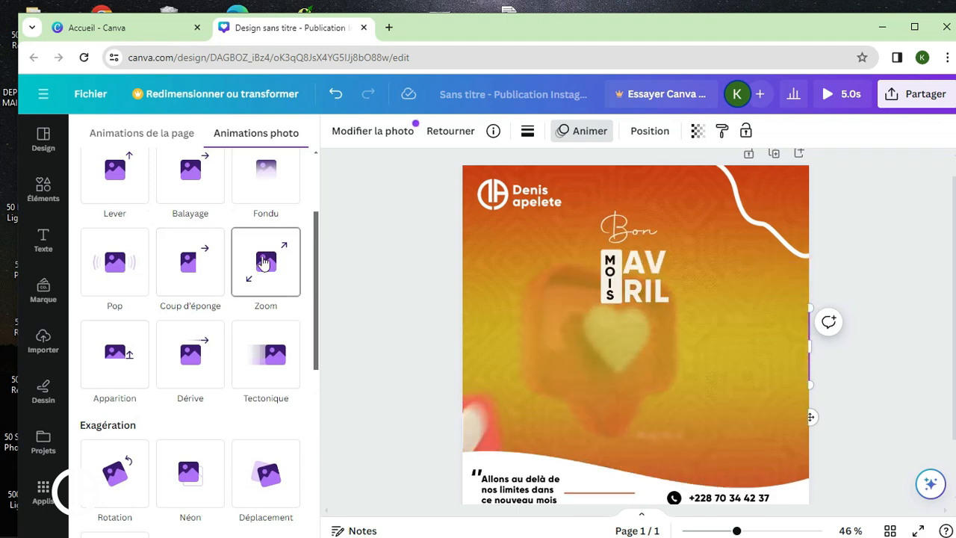
{"action": "scroll", "coordinate": [263, 262], "scroll_direction": "up", "scroll_amount": 2}
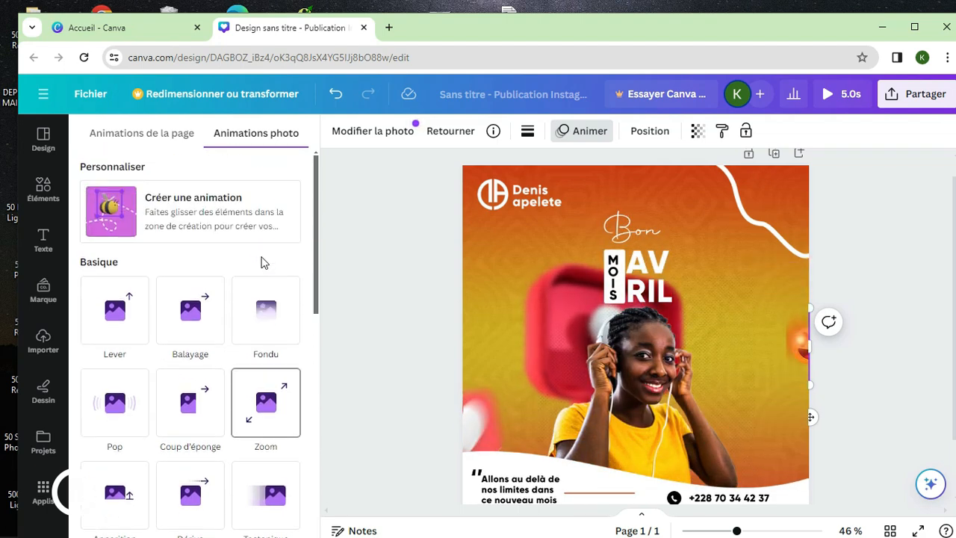
{"action": "left_click", "coordinate": [195, 302]}
{"action": "scroll", "coordinate": [193, 299], "scroll_direction": "down", "scroll_amount": 2}
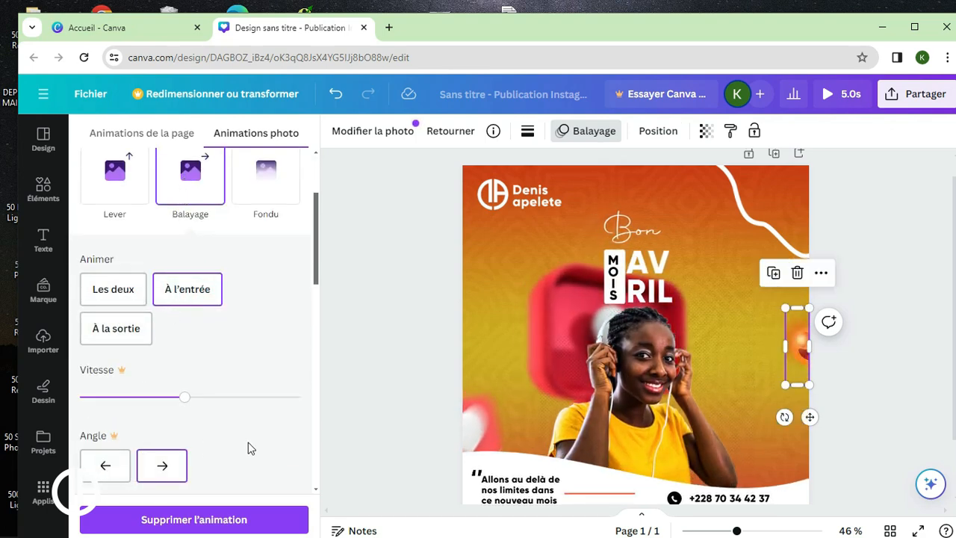
{"action": "left_click", "coordinate": [101, 466]}
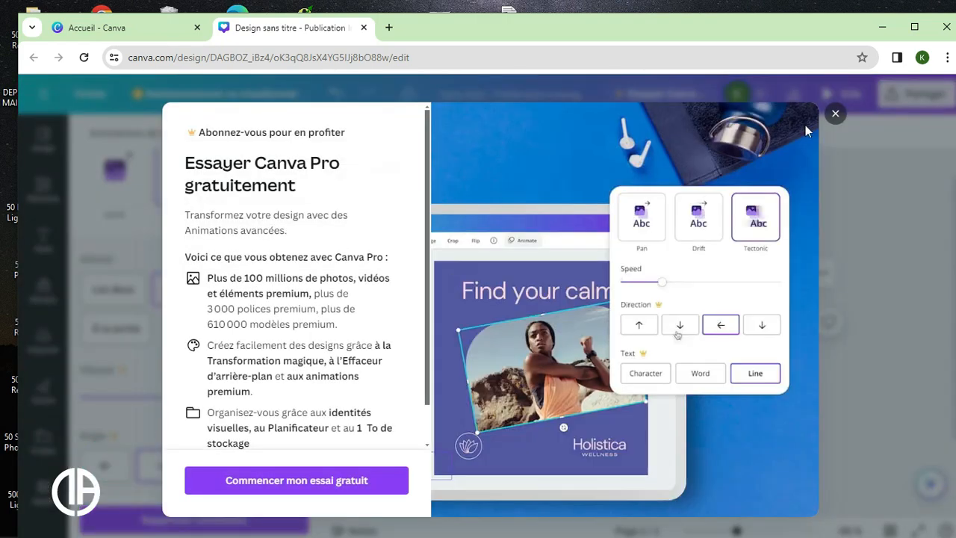
{"action": "left_click", "coordinate": [835, 114]}
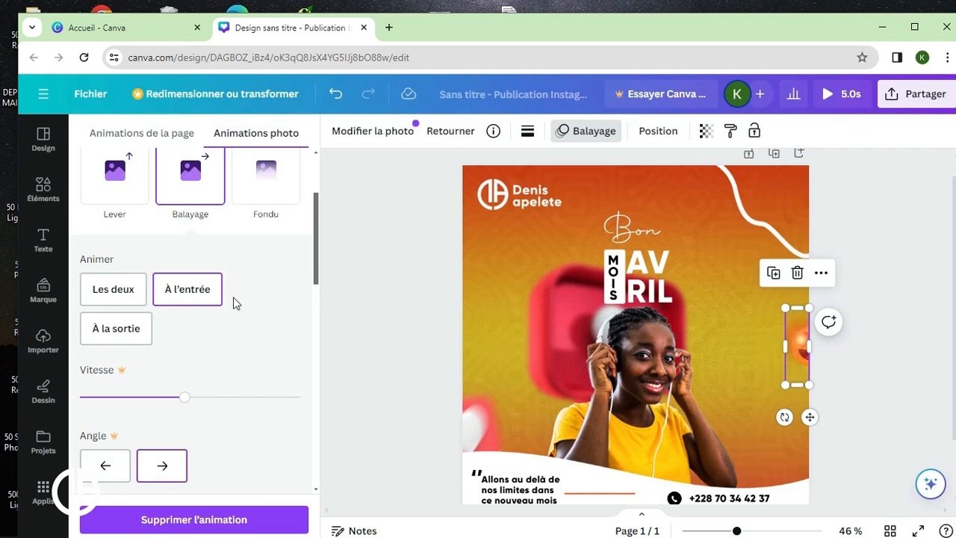
Apply the Lever photo animation to the smiling emoji
{"action": "scroll", "coordinate": [209, 247], "scroll_direction": "up", "scroll_amount": 3}
{"action": "left_click", "coordinate": [114, 312]}
{"action": "scroll", "coordinate": [112, 302], "scroll_direction": "down", "scroll_amount": 2}
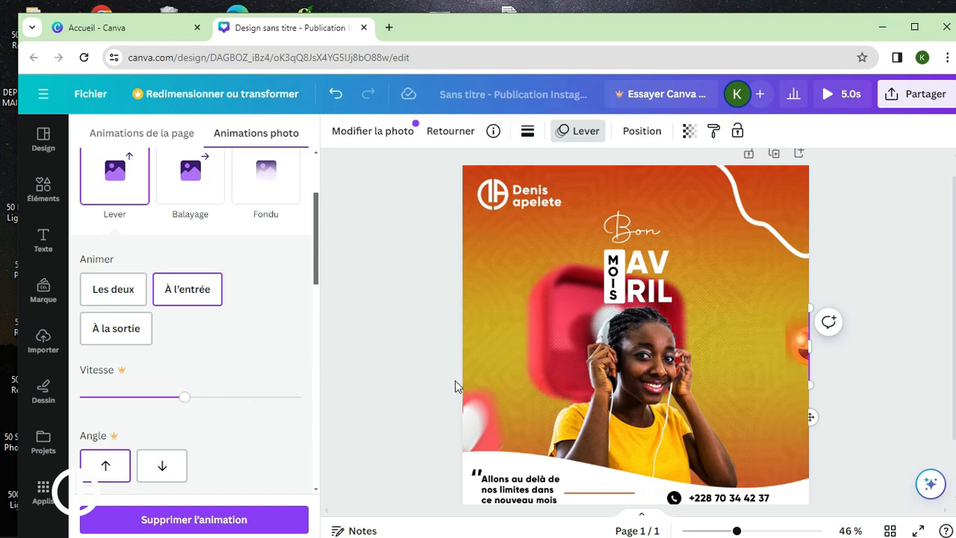
Apply the Coup d'éponge photo animation to the white wavy line in the poster's upper corner
{"action": "left_click", "coordinate": [750, 216]}
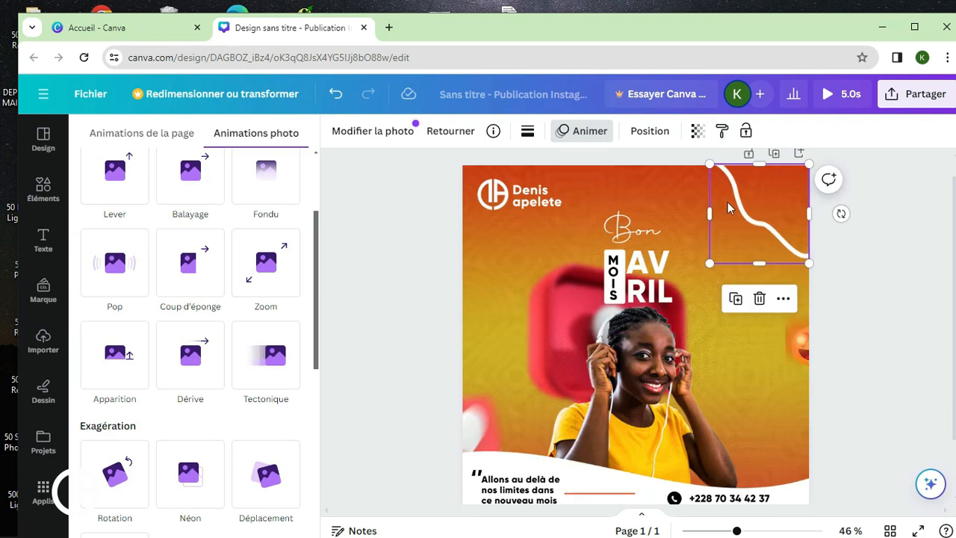
{"action": "left_click", "coordinate": [187, 270]}
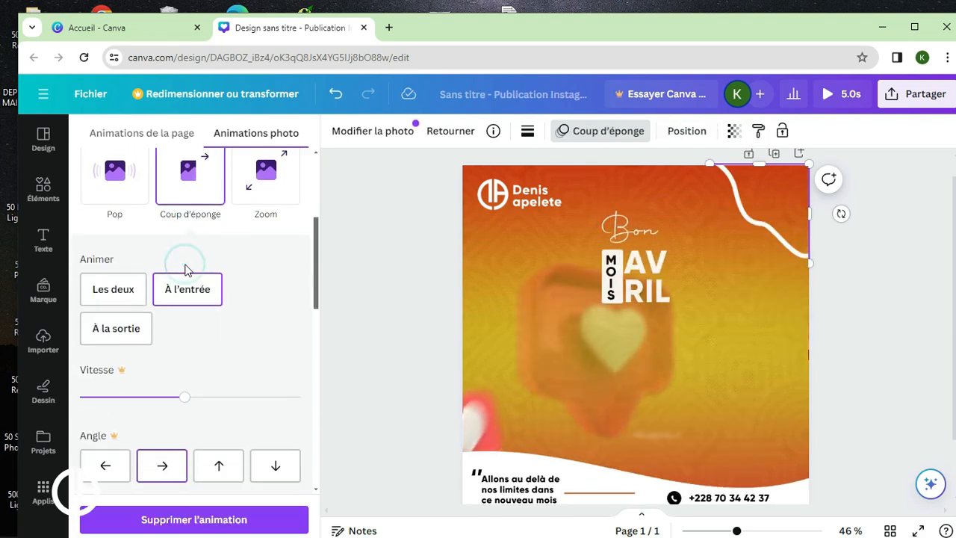
{"action": "scroll", "coordinate": [254, 403], "scroll_direction": "down", "scroll_amount": 3}
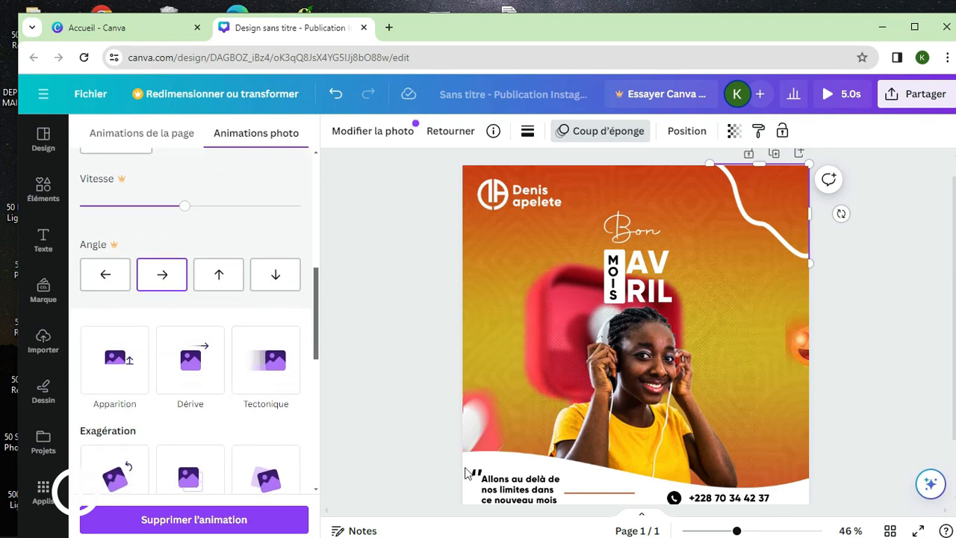
Move the "Allons au delà de nos limites" text image slightly upward and apply the Rotation photo animation to it
{"action": "left_click", "coordinate": [508, 481]}
{"action": "left_click_drag", "start_coordinate": [508, 482], "coordinate": [508, 474]}
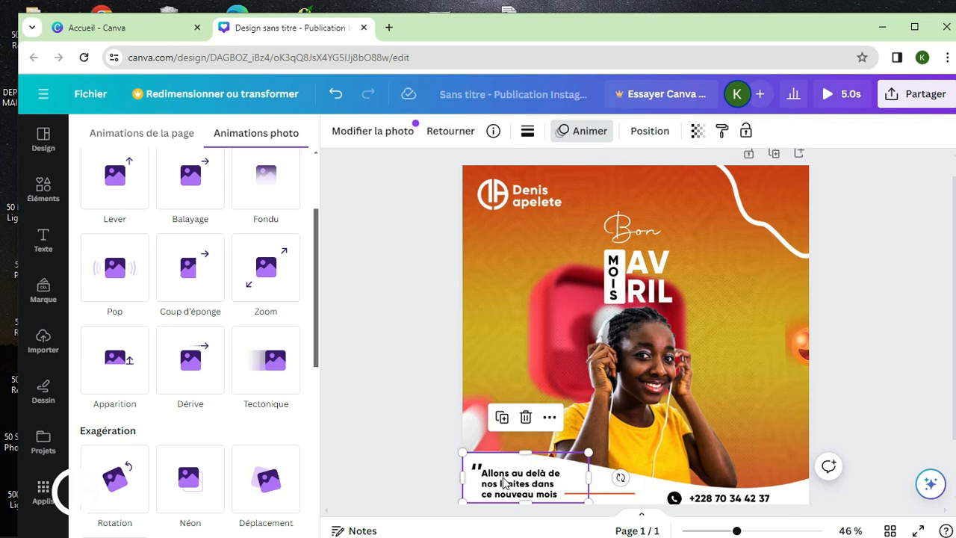
{"action": "left_click", "coordinate": [187, 377]}
{"action": "scroll", "coordinate": [186, 379], "scroll_direction": "down", "scroll_amount": 2}
{"action": "left_click", "coordinate": [265, 361]}
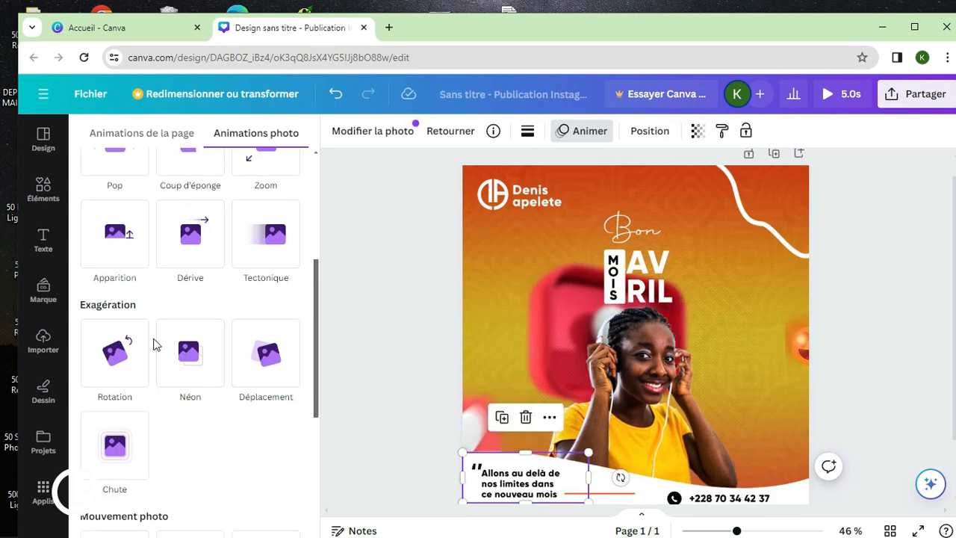
{"action": "left_click", "coordinate": [113, 357]}
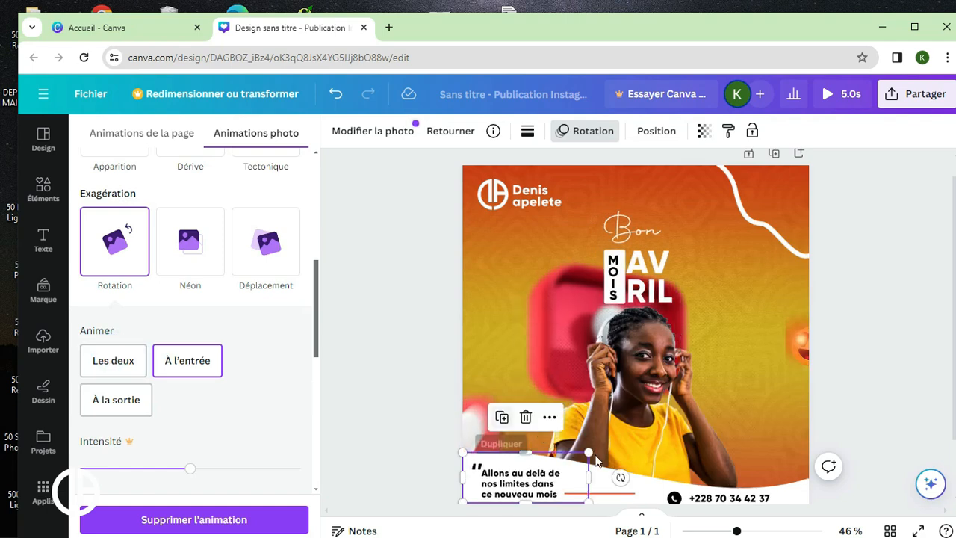
Apply the Dérive photo animation to the thin orange line in the footer
{"action": "left_click", "coordinate": [626, 495]}
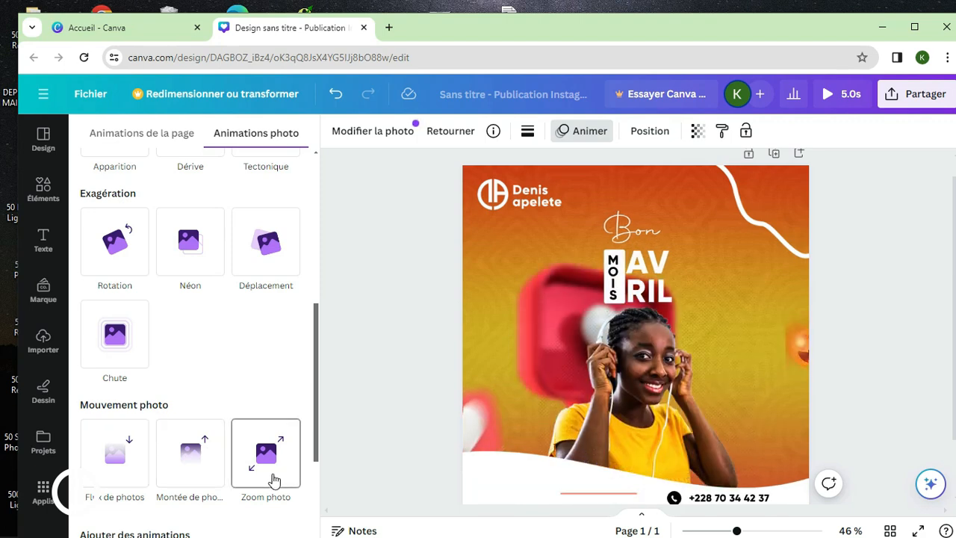
{"action": "scroll", "coordinate": [189, 258], "scroll_direction": "up", "scroll_amount": 3}
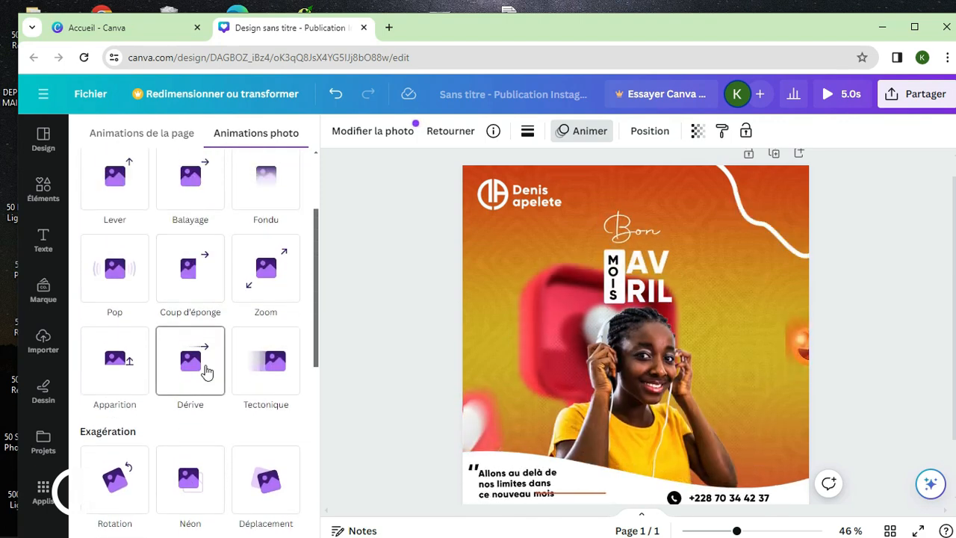
{"action": "left_click", "coordinate": [207, 371]}
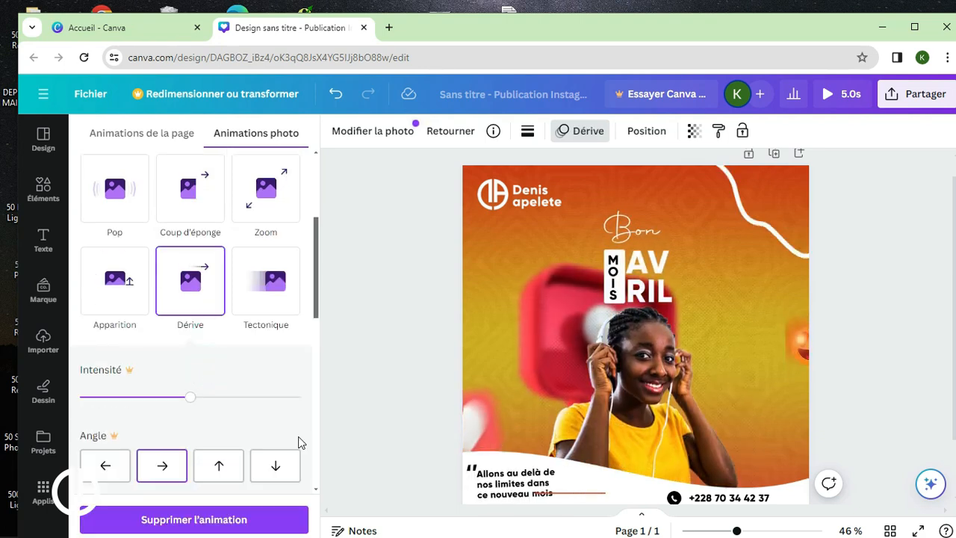
Apply the Apparition photo animation to the phone contact image in the footer
{"action": "left_click", "coordinate": [708, 499]}
{"action": "left_click", "coordinate": [708, 499]}
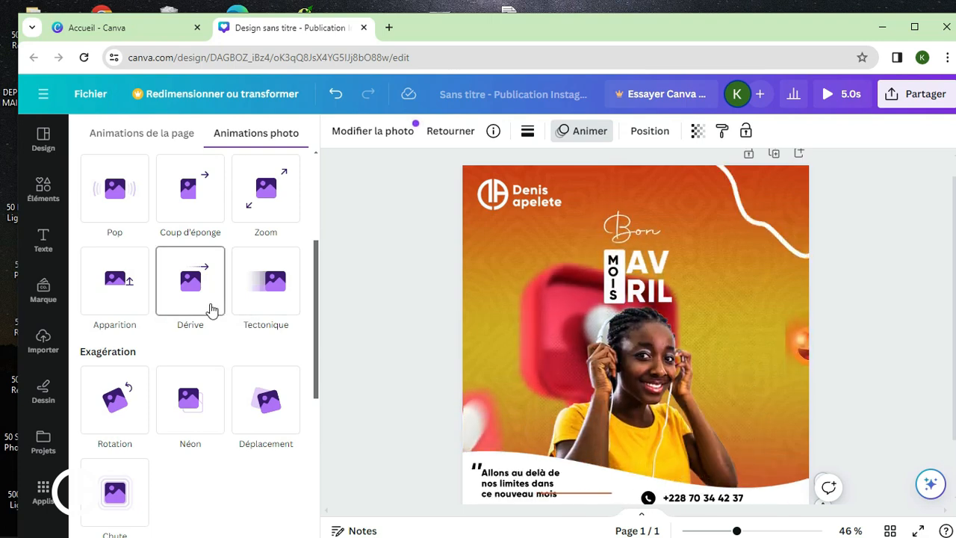
{"action": "left_click", "coordinate": [209, 307]}
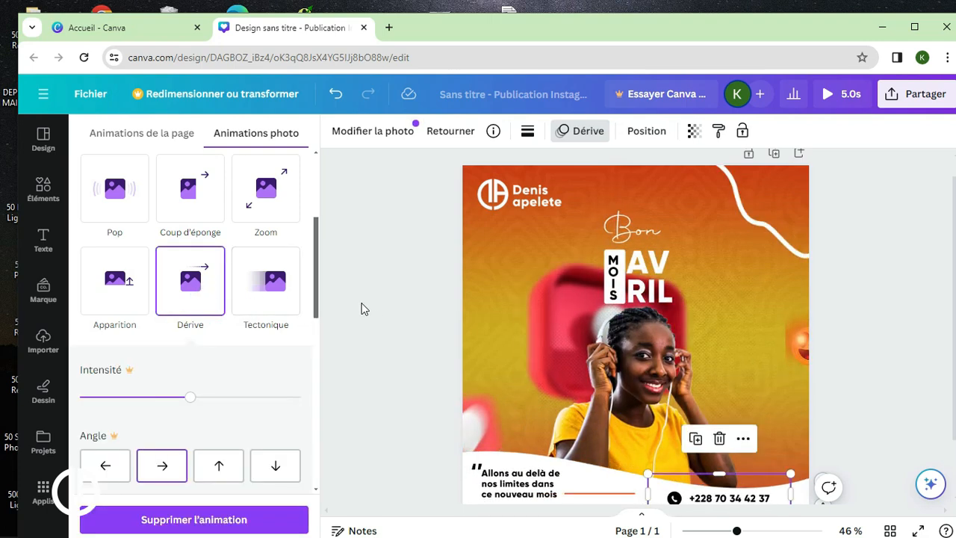
{"action": "left_click", "coordinate": [144, 286]}
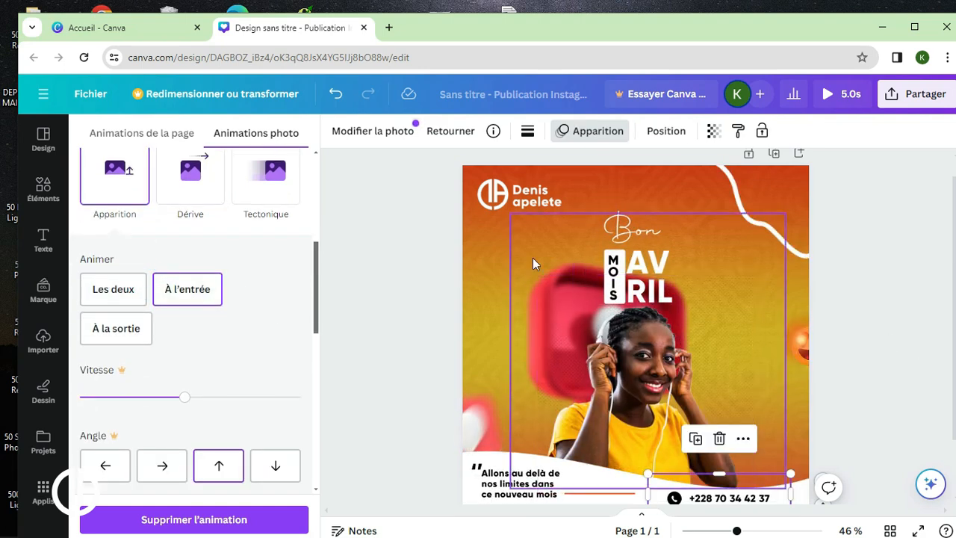
Preview the whole animated poster and return to the editor
{"action": "left_click", "coordinate": [533, 192]}
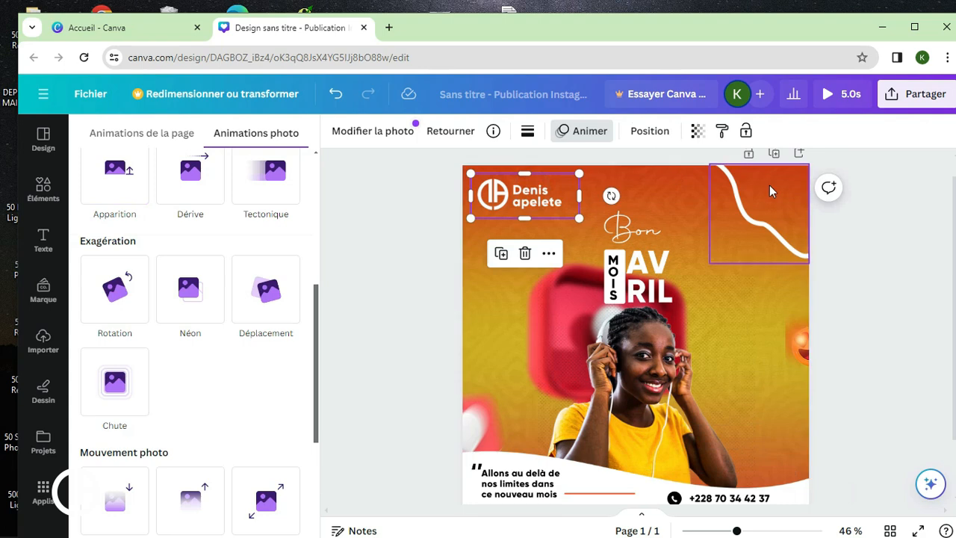
{"action": "left_click", "coordinate": [828, 95]}
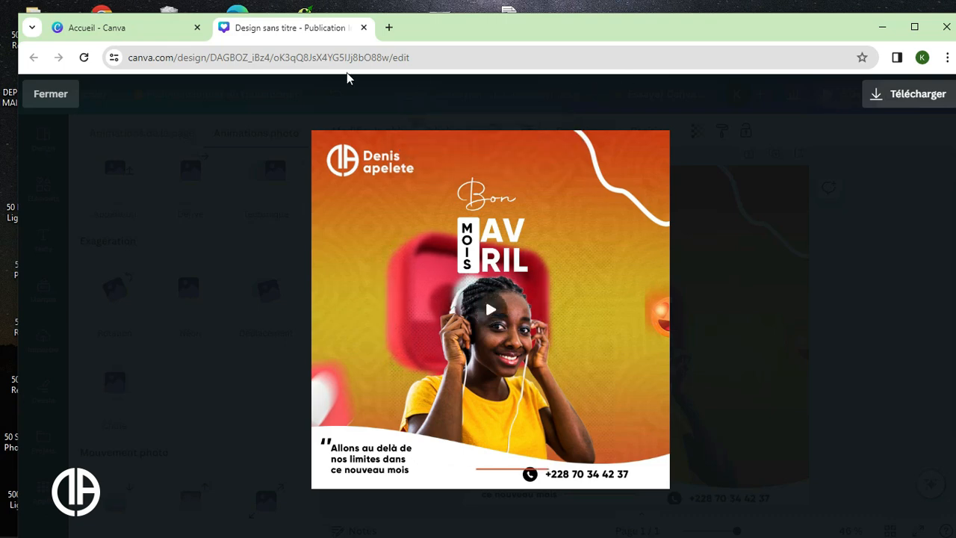
{"action": "key", "text": "Escape"}
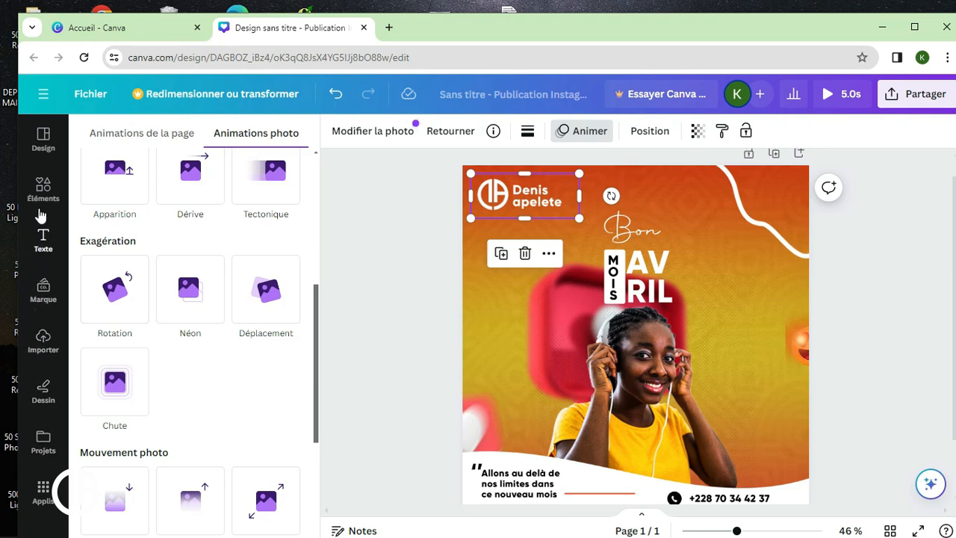
Import the "Musique_libre_de_droit_calme" audio file from the computer's Musique folder into the audio uploads
{"action": "left_click", "coordinate": [42, 188]}
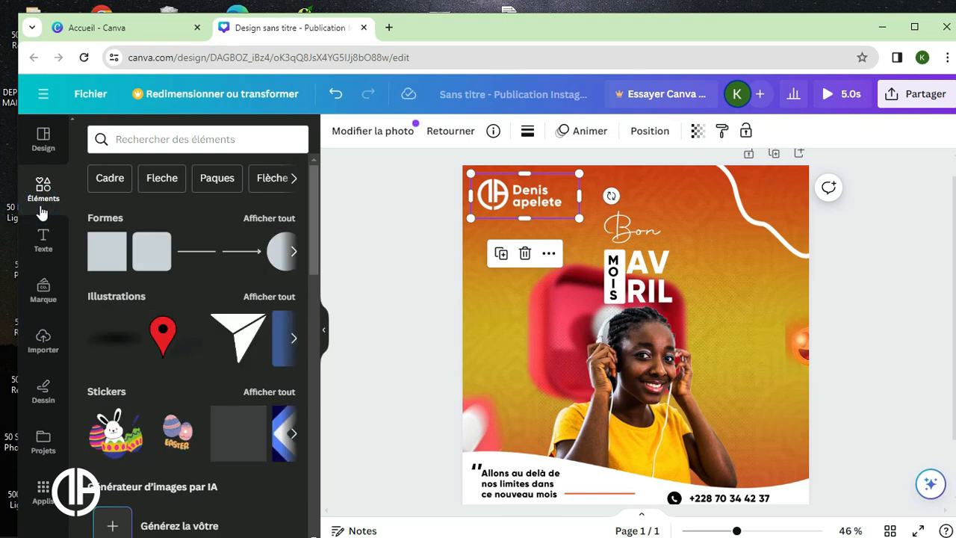
{"action": "left_click", "coordinate": [41, 356]}
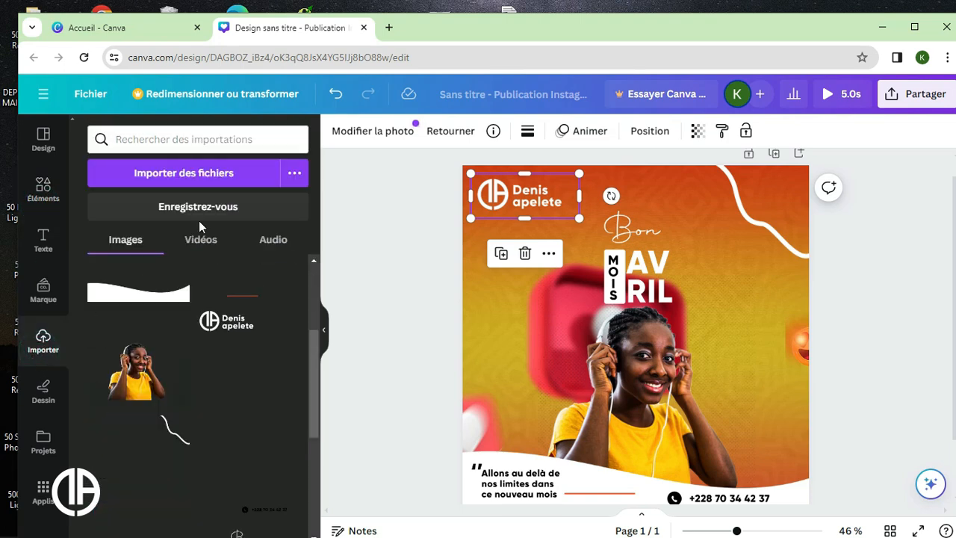
{"action": "left_click", "coordinate": [277, 242]}
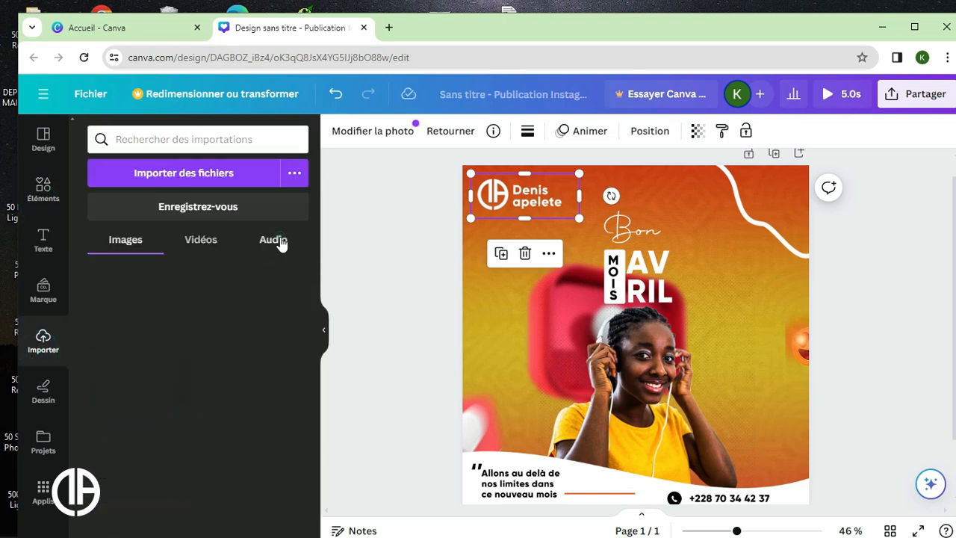
{"action": "left_click", "coordinate": [219, 177]}
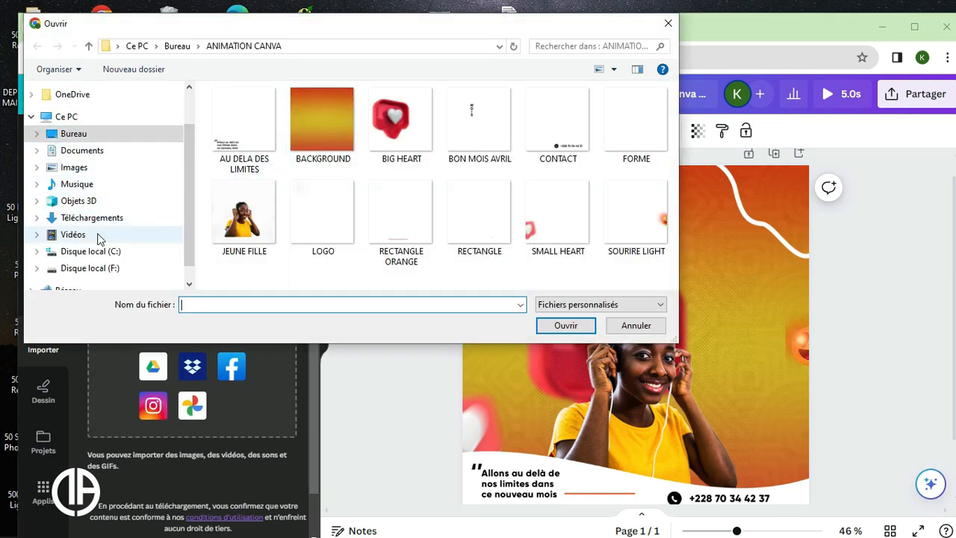
{"action": "left_click", "coordinate": [93, 183]}
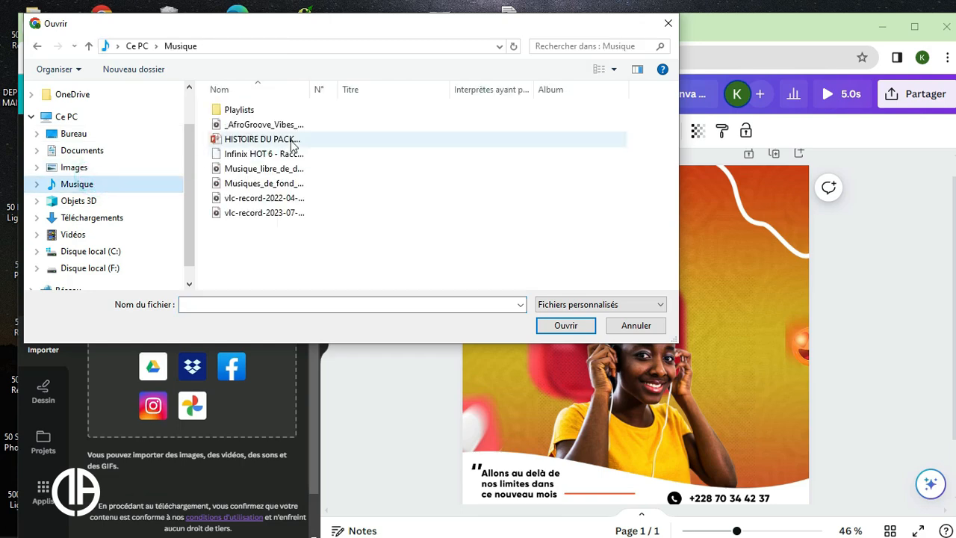
{"action": "left_click", "coordinate": [281, 172]}
{"action": "left_click", "coordinate": [567, 325]}
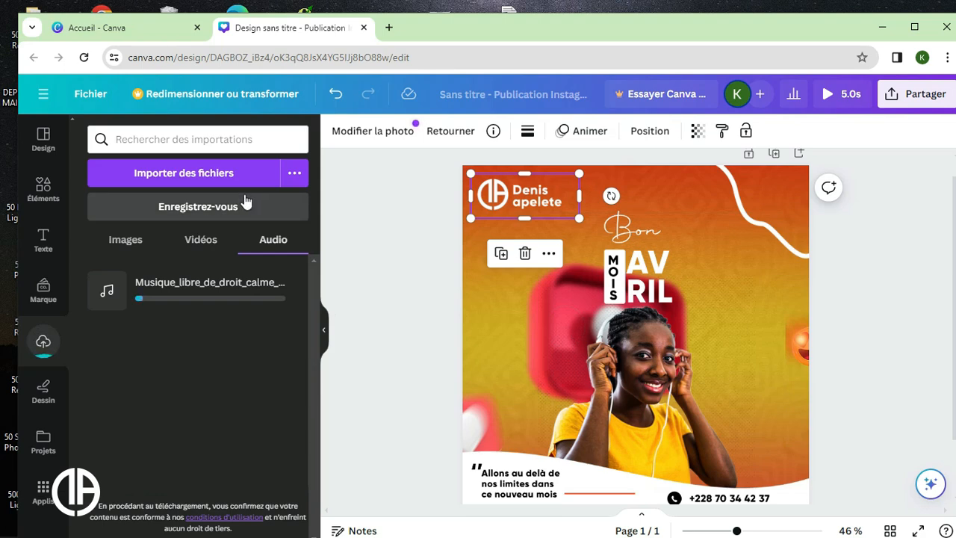
Import the "Musiques_de_fond" audio file from the Musique folder and add it to the poster page as its soundtrack
{"action": "left_click", "coordinate": [201, 180]}
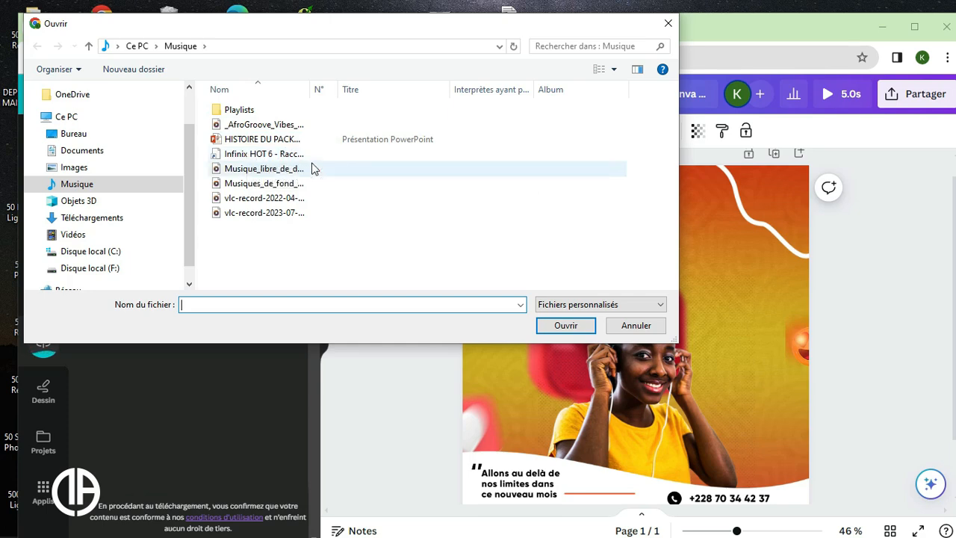
{"action": "left_click", "coordinate": [286, 187]}
{"action": "left_click", "coordinate": [561, 324]}
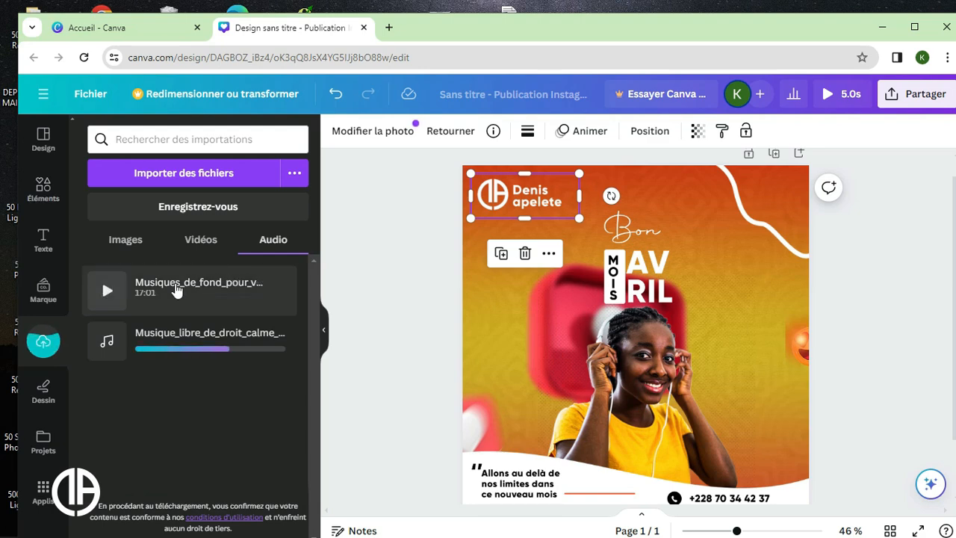
{"action": "left_click", "coordinate": [136, 297]}
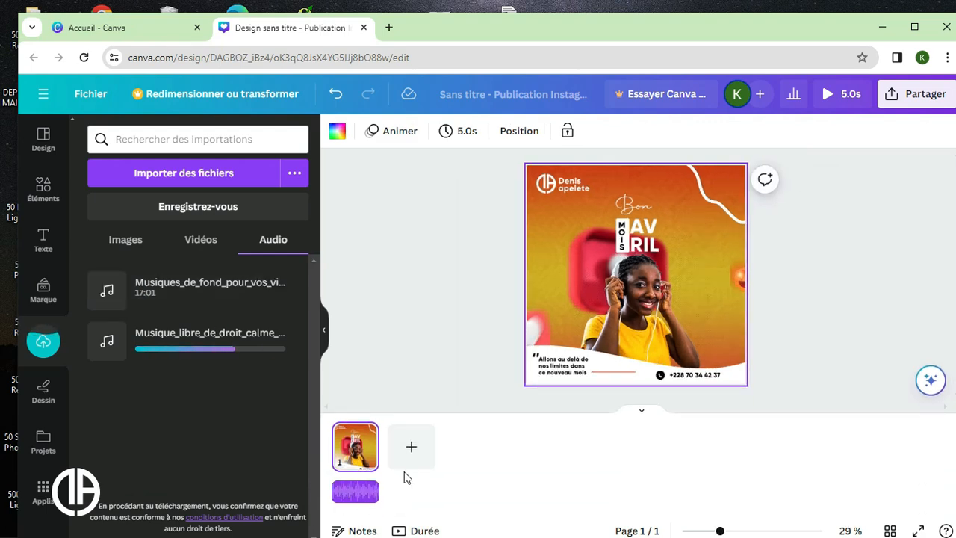
Preview the animated poster with its background music and return to the editor
{"action": "left_click", "coordinate": [829, 97]}
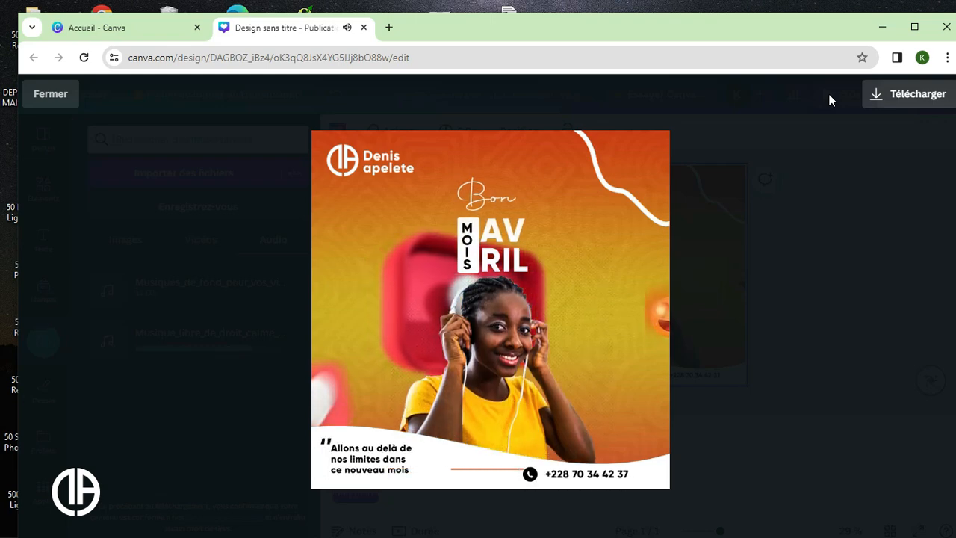
{"action": "mouse_move", "coordinate": [575, 423]}
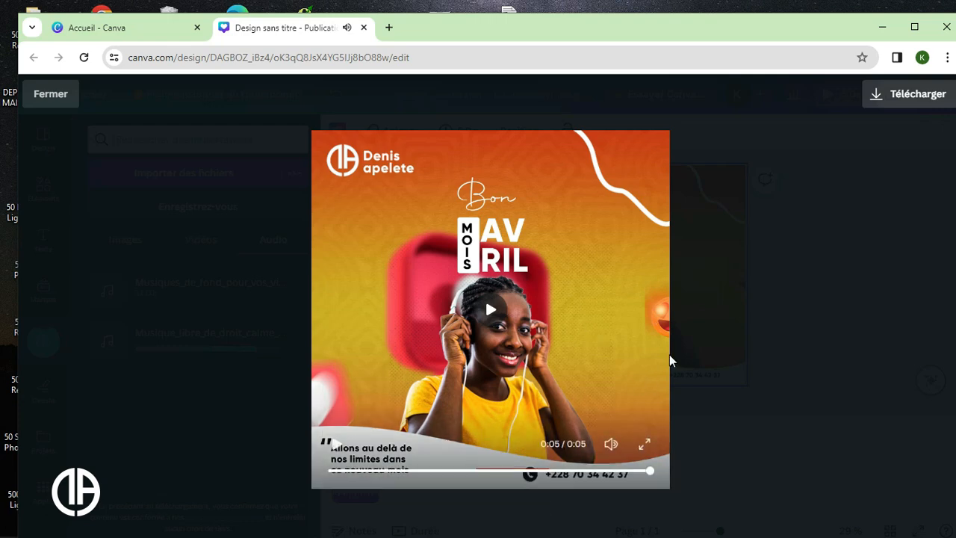
{"action": "left_click", "coordinate": [736, 317]}
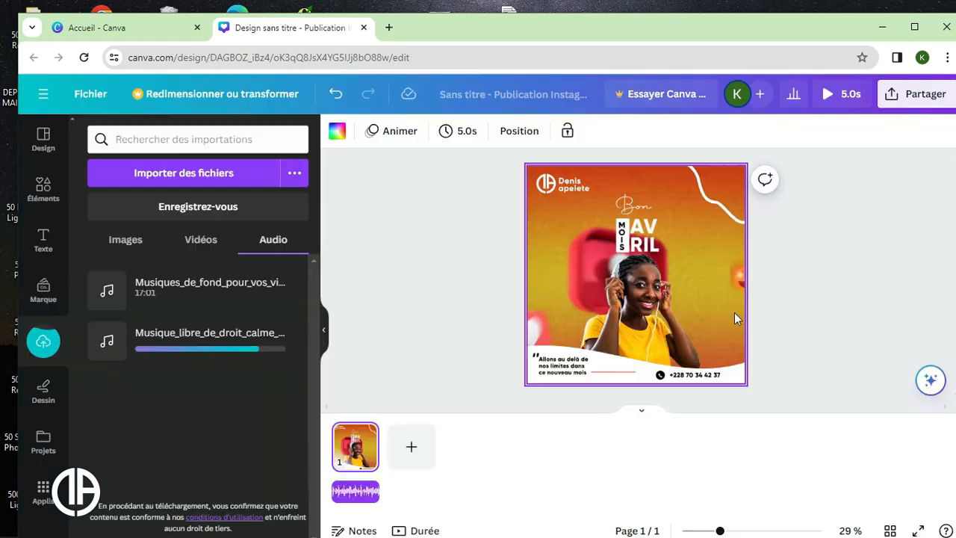
Replace the photo animation of the thin orange footer line with Lever
{"action": "left_click", "coordinate": [622, 367]}
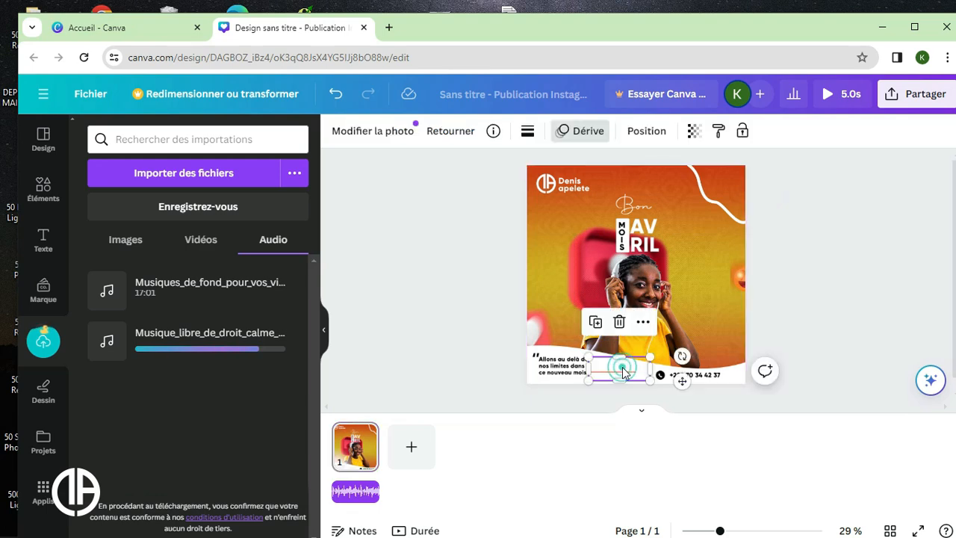
{"action": "left_click", "coordinate": [596, 142]}
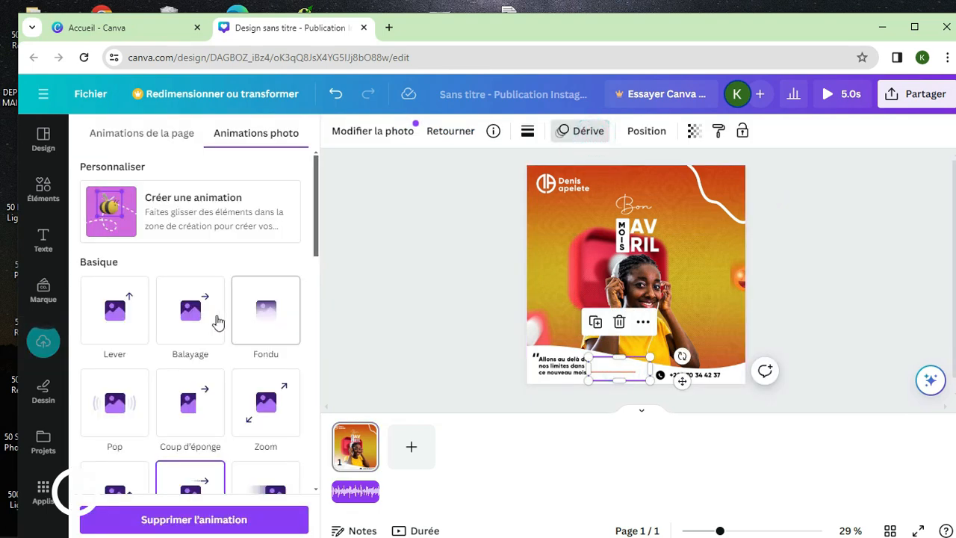
{"action": "left_click", "coordinate": [131, 334]}
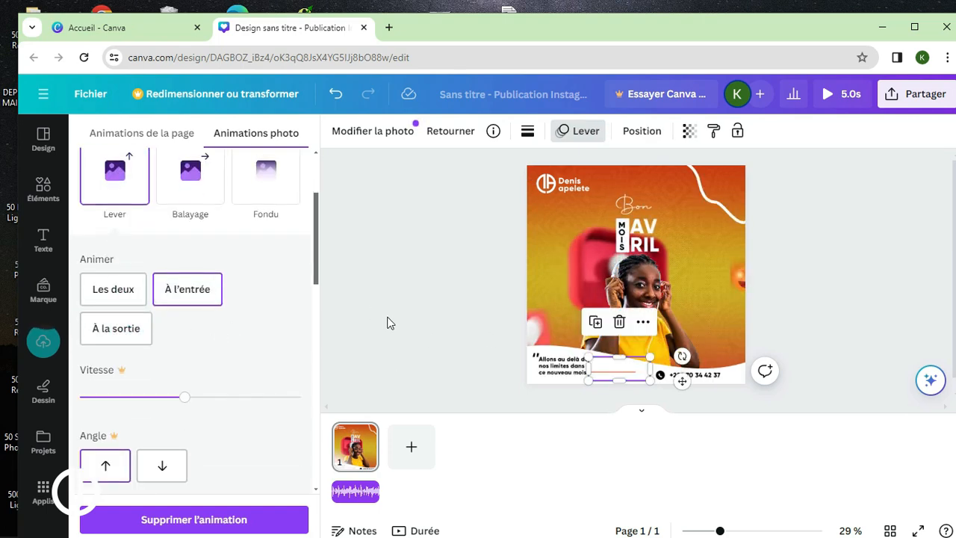
{"action": "left_click", "coordinate": [451, 306]}
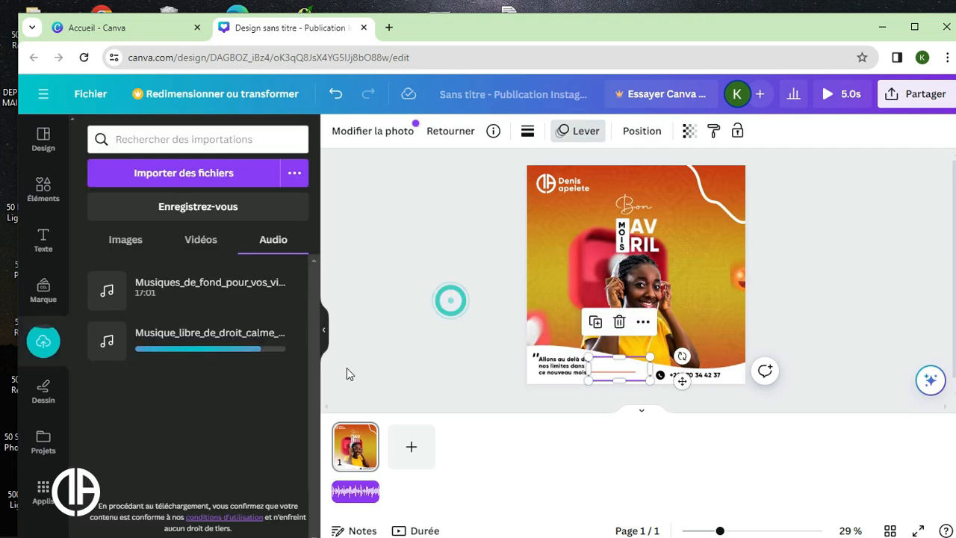
Replay the full poster preview to check the orange line's new animation, then return to the editor
{"action": "left_click", "coordinate": [829, 95]}
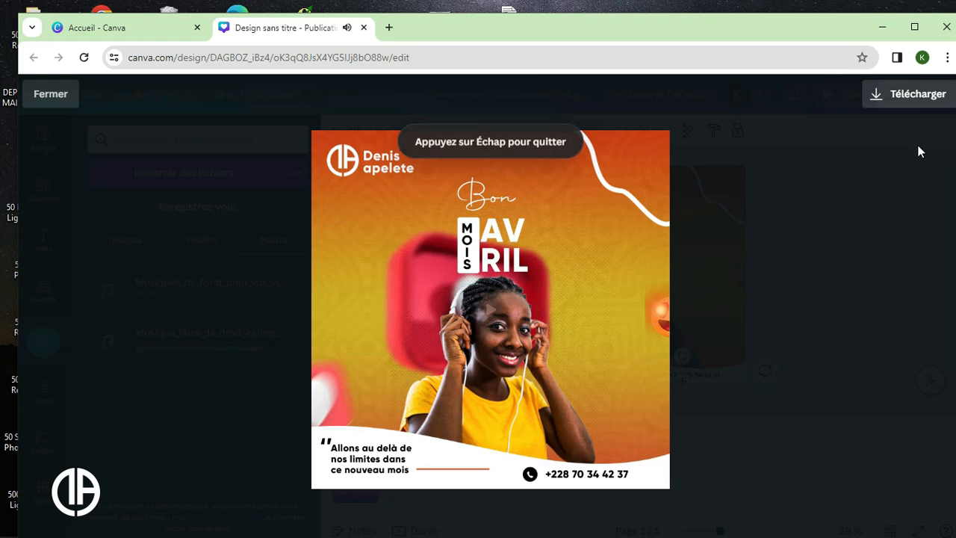
{"action": "left_click", "coordinate": [490, 310]}
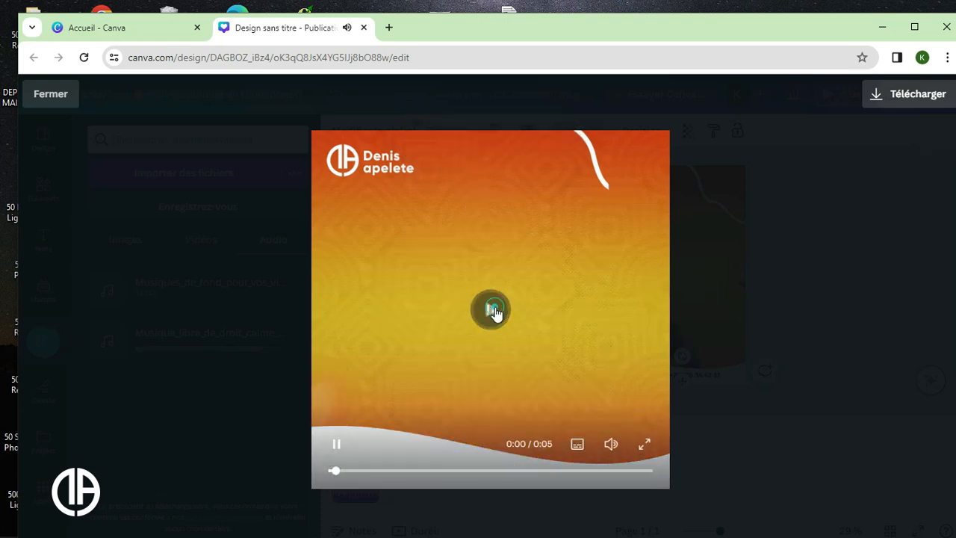
{"action": "left_click", "coordinate": [781, 323]}
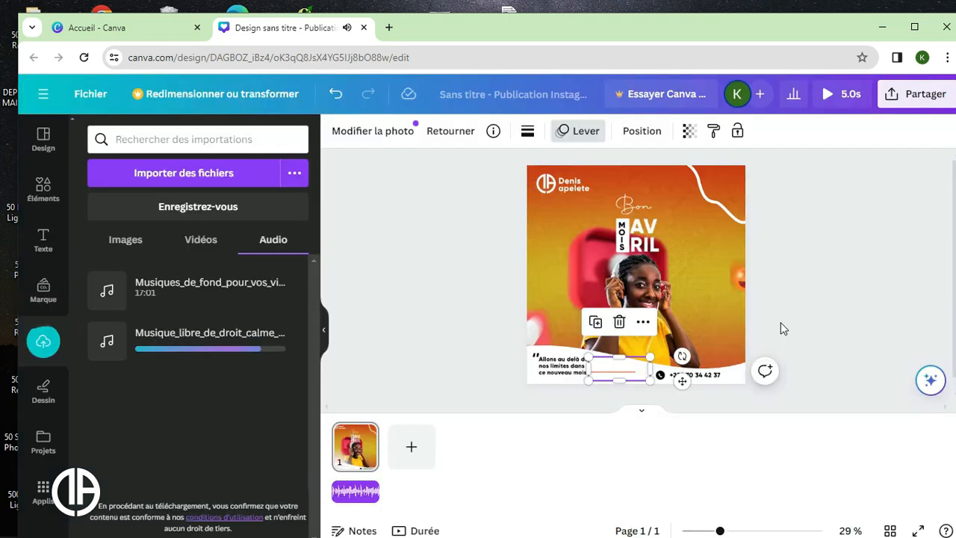
Download the design as a 1080 × 1080 px MP4 video and open the downloaded file from the Téléchargements folder
{"action": "left_click", "coordinate": [87, 97]}
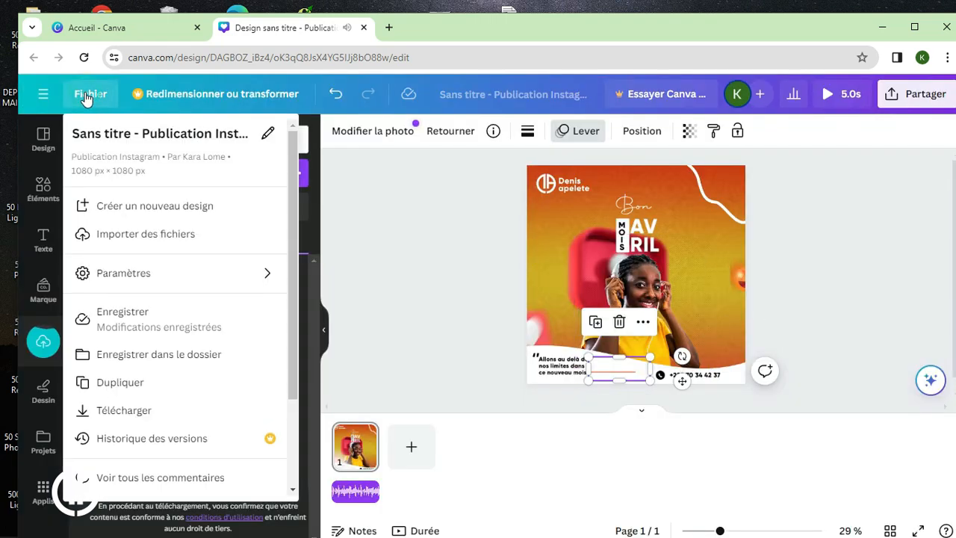
{"action": "left_click", "coordinate": [95, 410]}
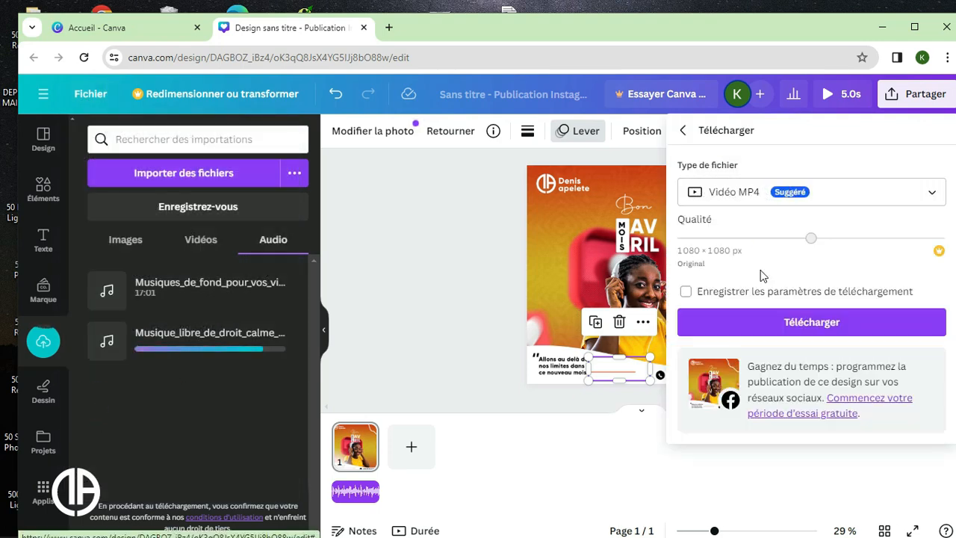
{"action": "left_click", "coordinate": [776, 321]}
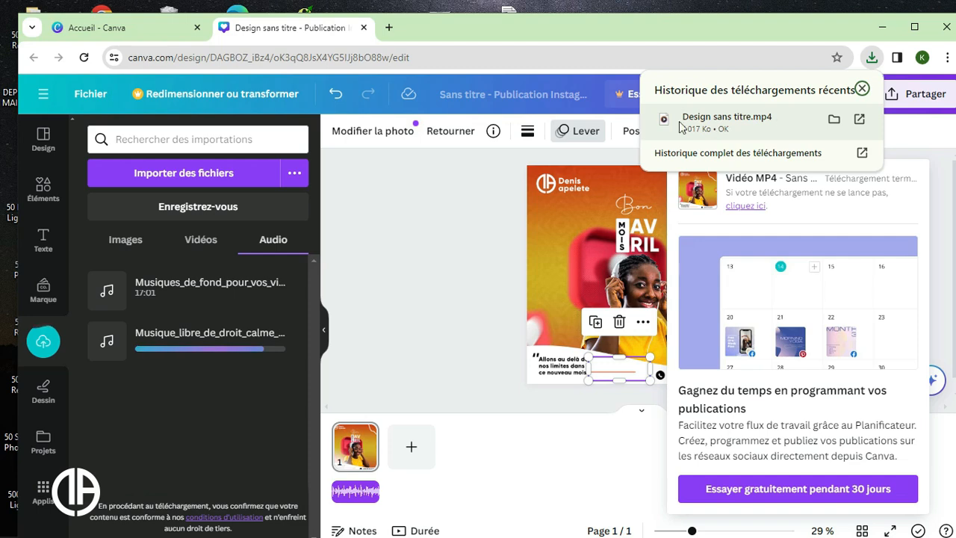
{"action": "left_click", "coordinate": [833, 120]}
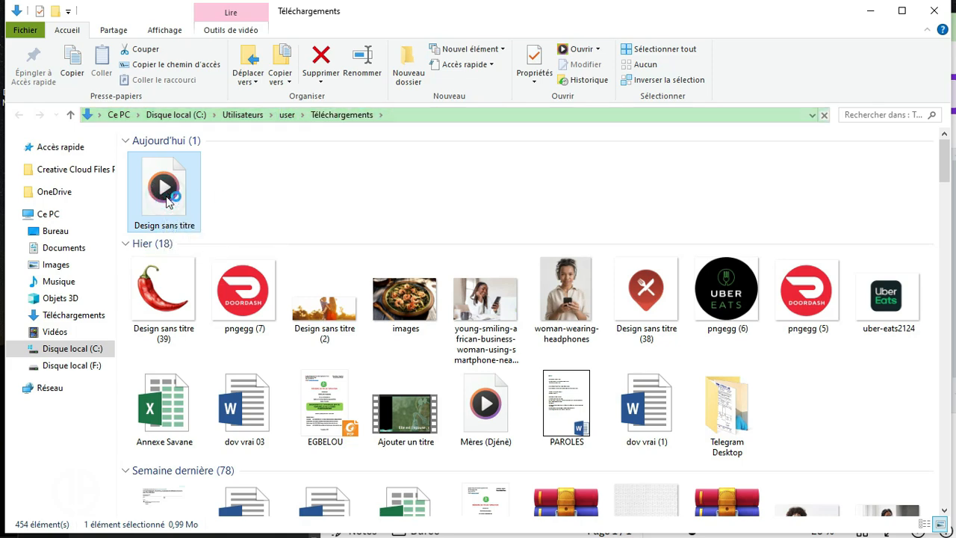
{"action": "double_click", "coordinate": [166, 196]}
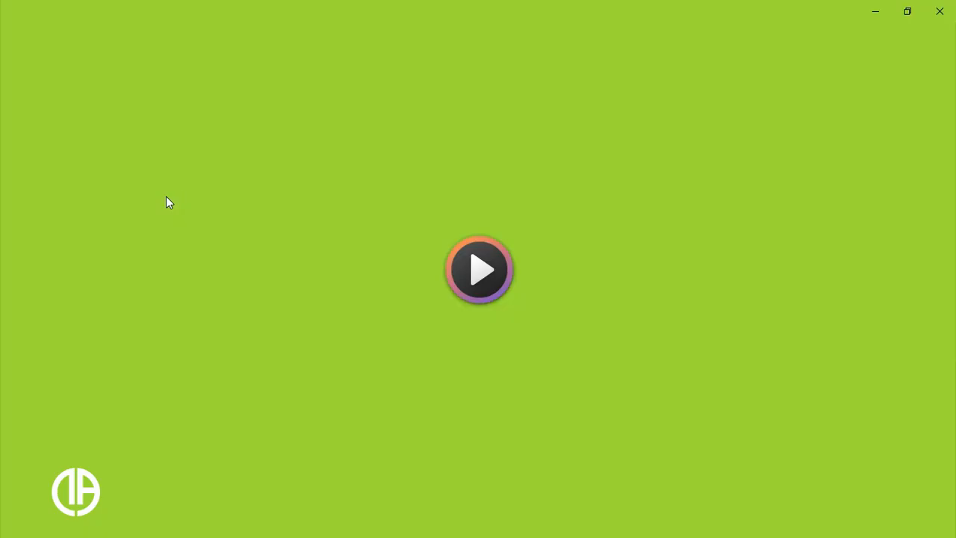